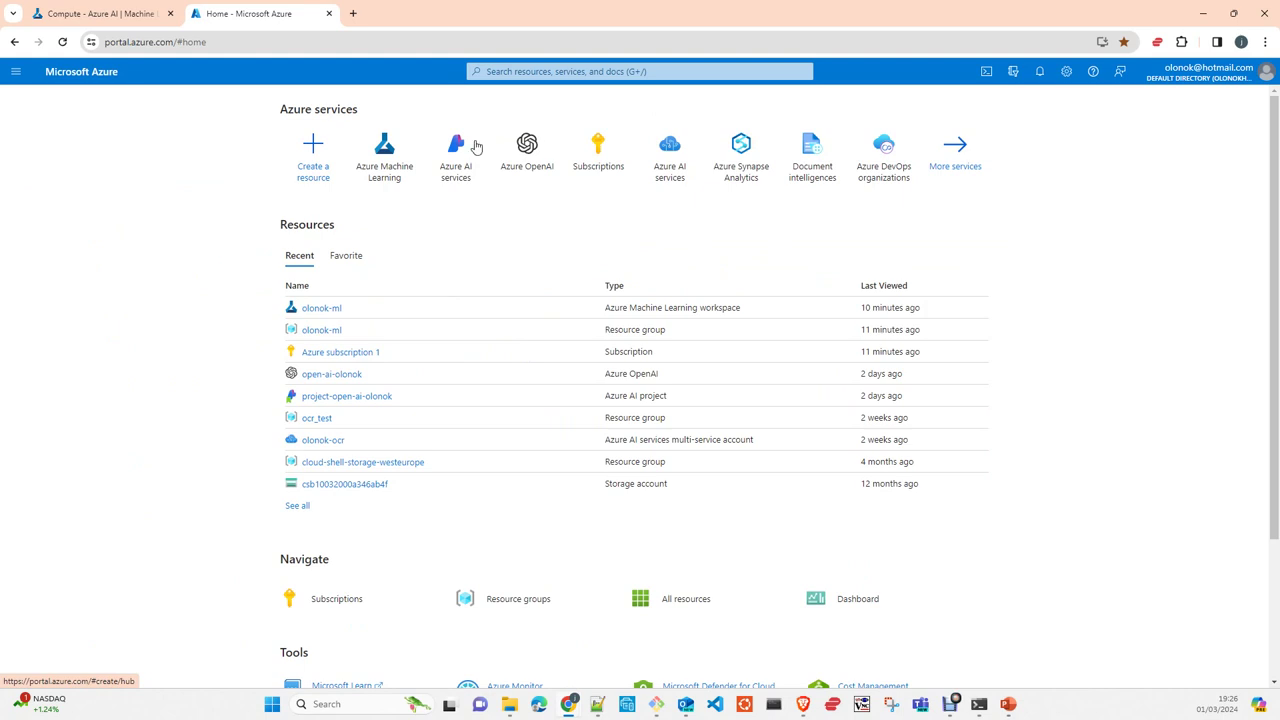
# Open the olonok-ml resource group from the resource groups of Azure subscription 1
pyautogui.moveTo(461, 153)
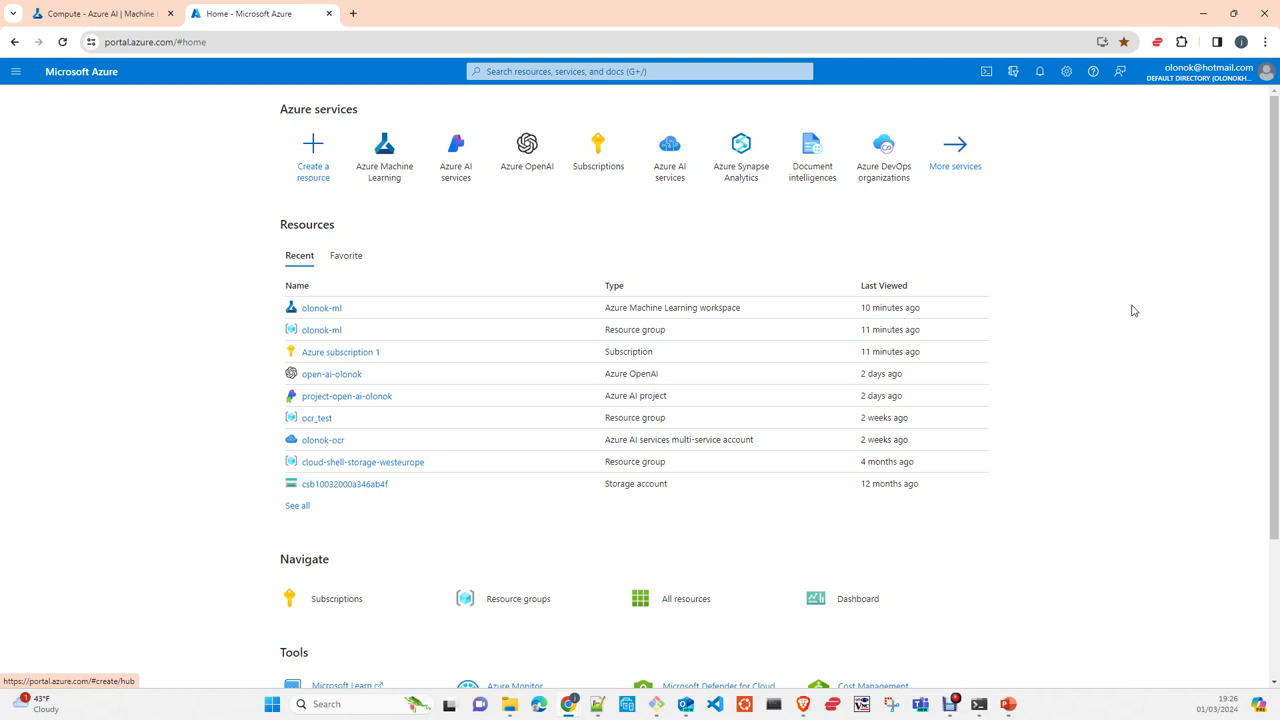
pyautogui.click(340, 356)
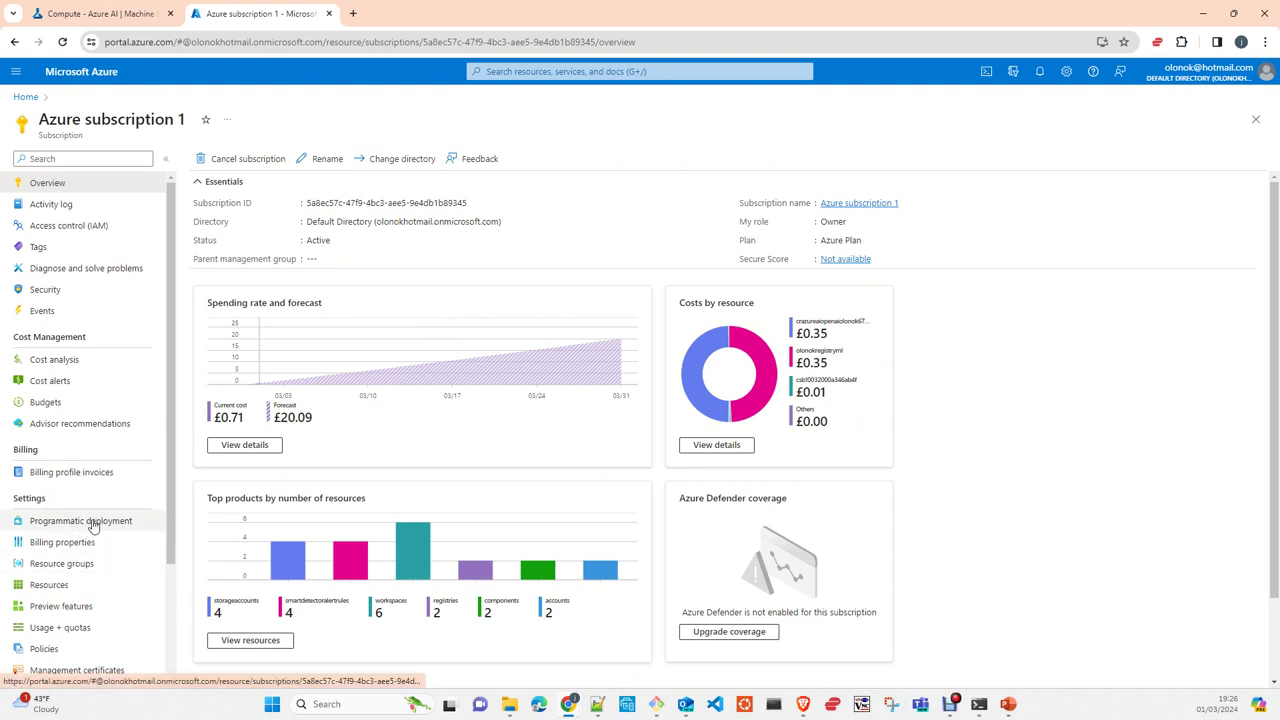
pyautogui.click(80, 566)
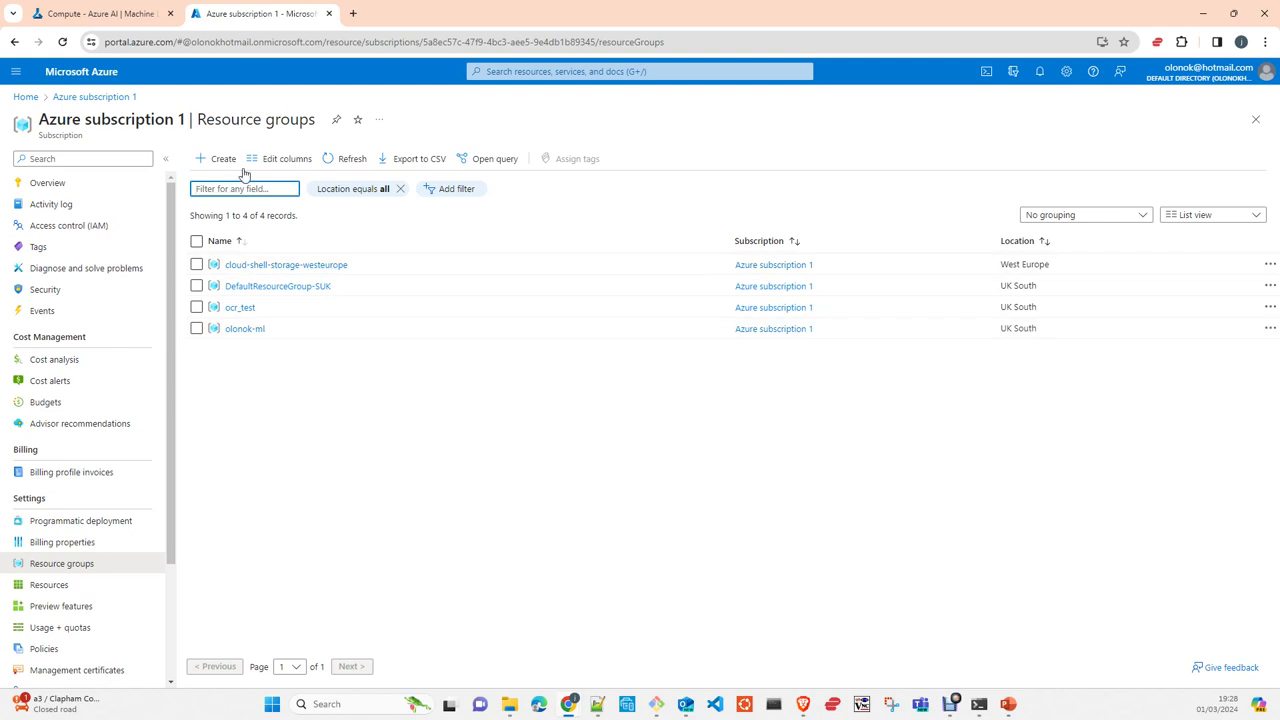
pyautogui.click(240, 329)
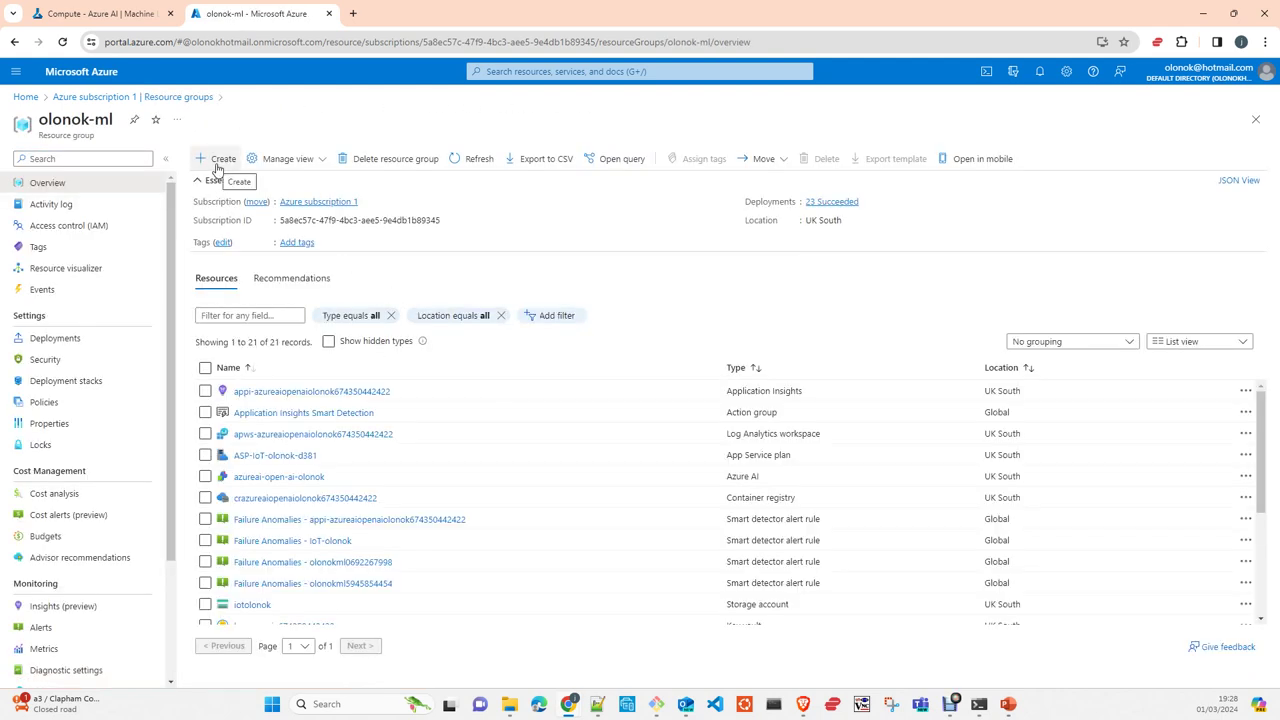
# Search the Marketplace for azure machine learning and start creating an Azure Machine Learning workspace in the olonok-ml resource group
pyautogui.click(218, 160)
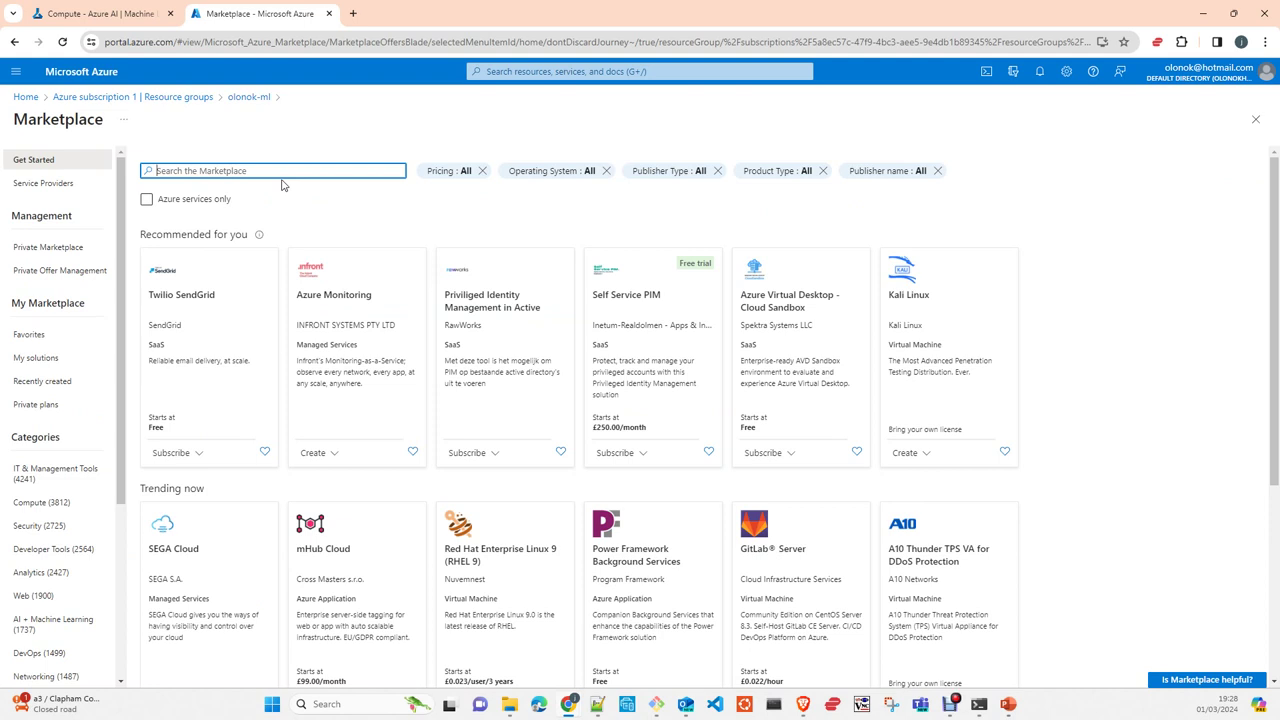
pyautogui.write('azure machine lear')
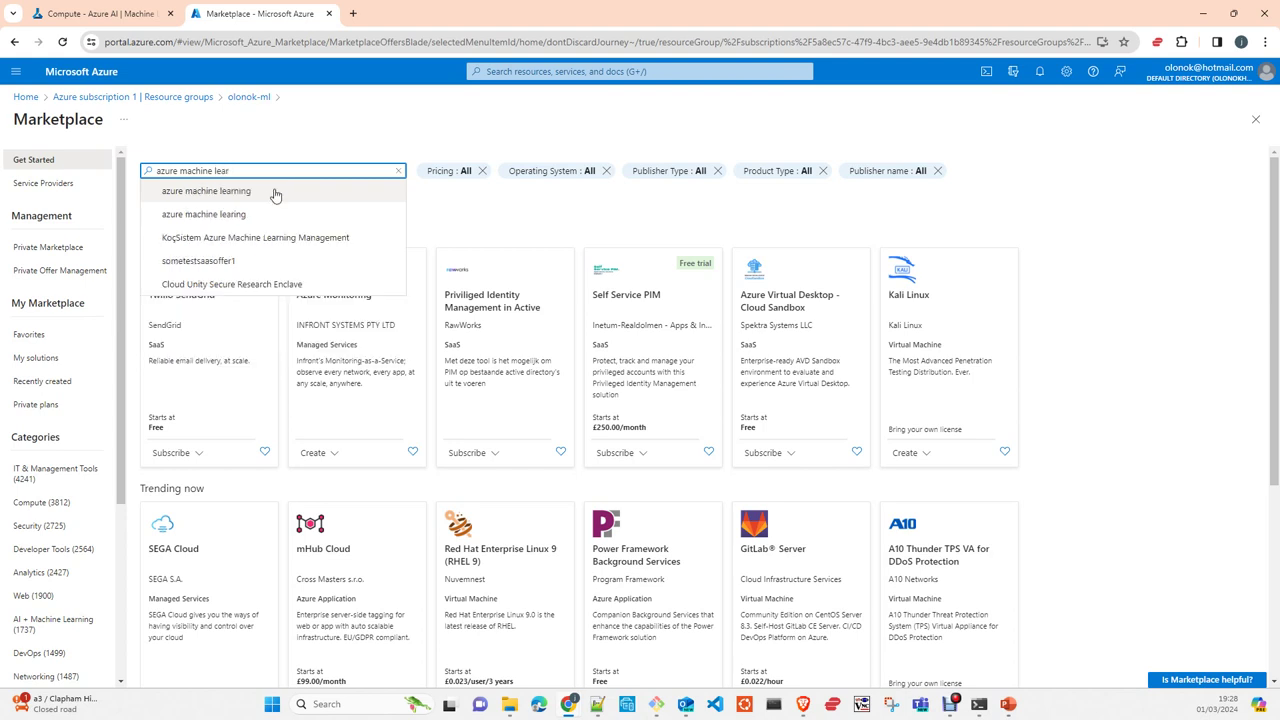
pyautogui.click(272, 191)
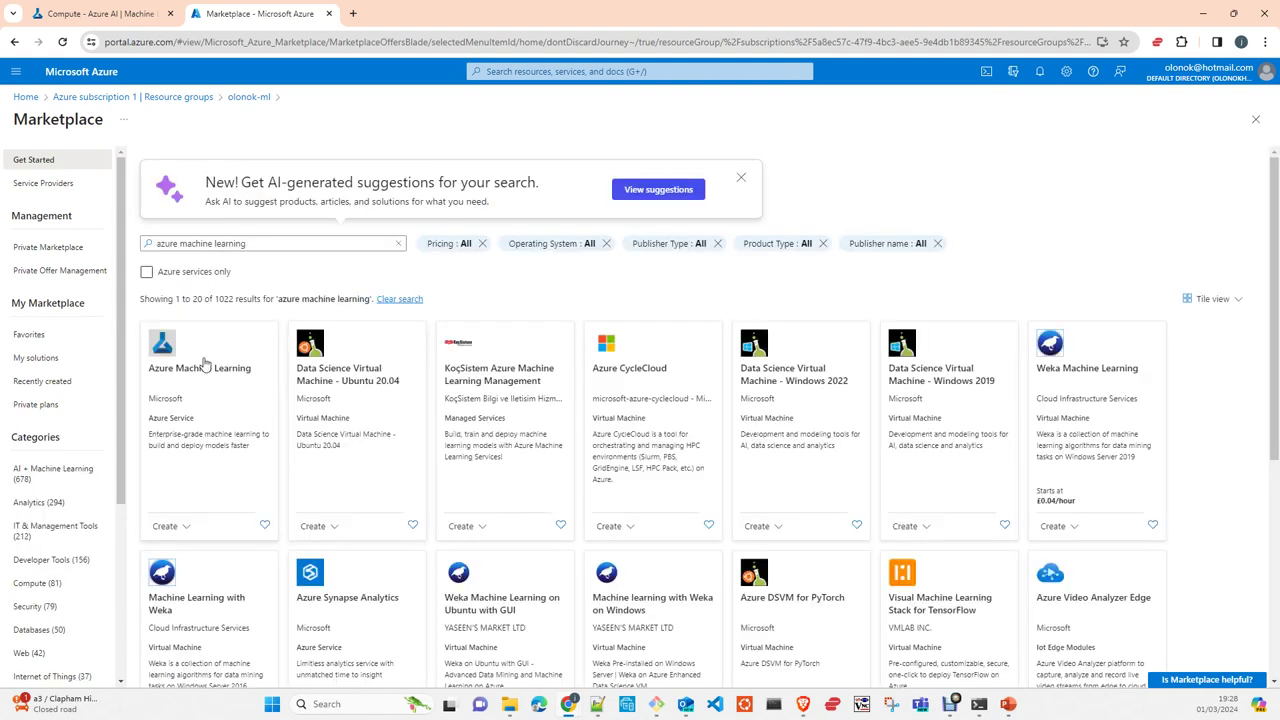
pyautogui.click(197, 360)
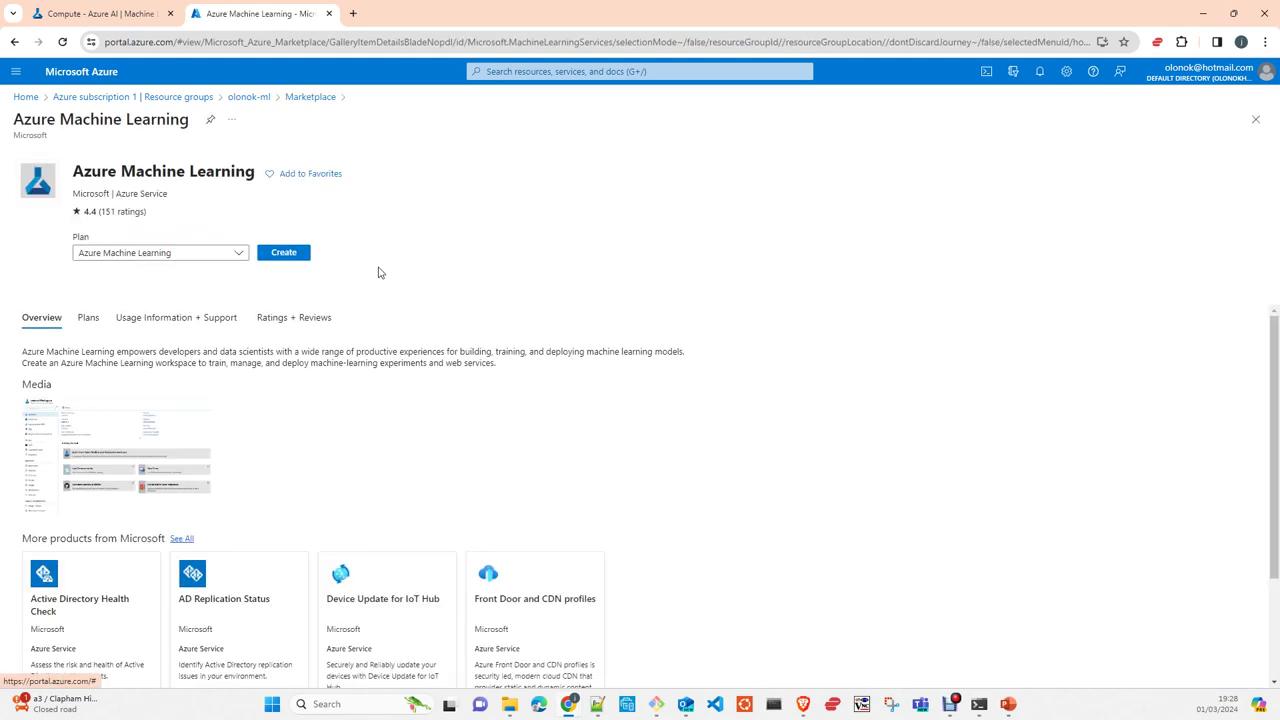
pyautogui.click(299, 259)
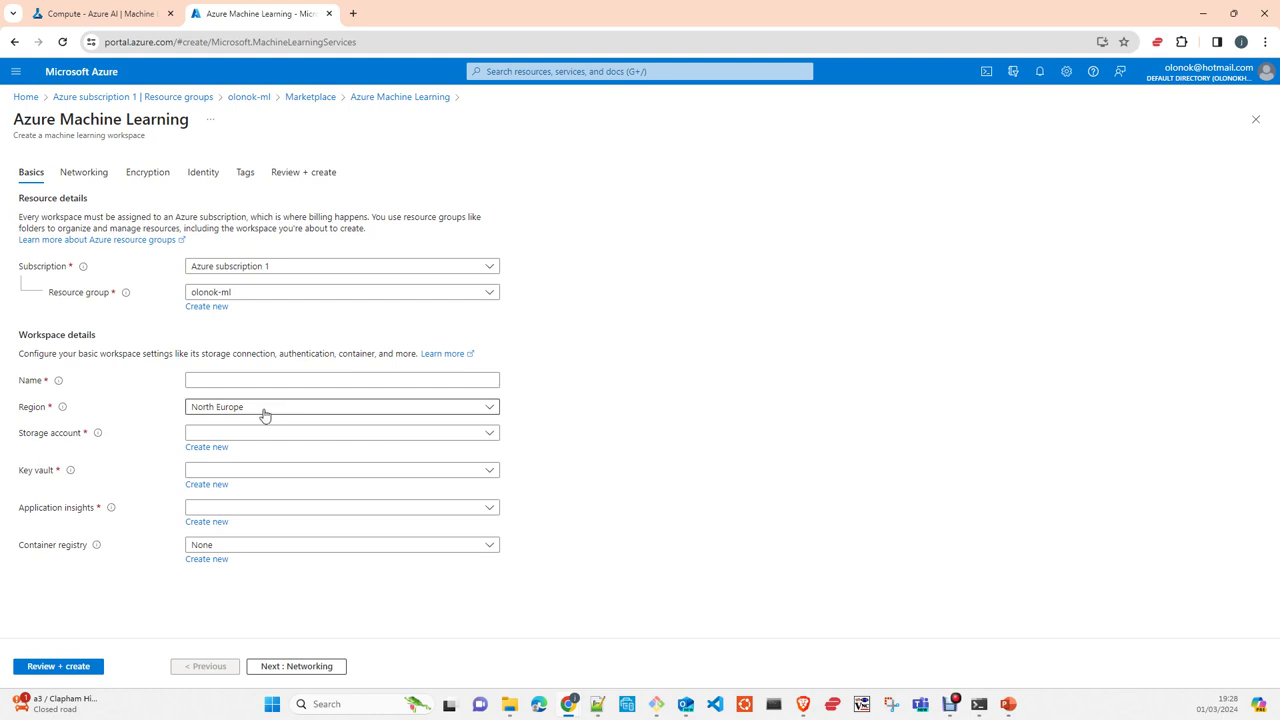
# Name the new machine learning workspace test1-ml-ml
pyautogui.click(238, 381)
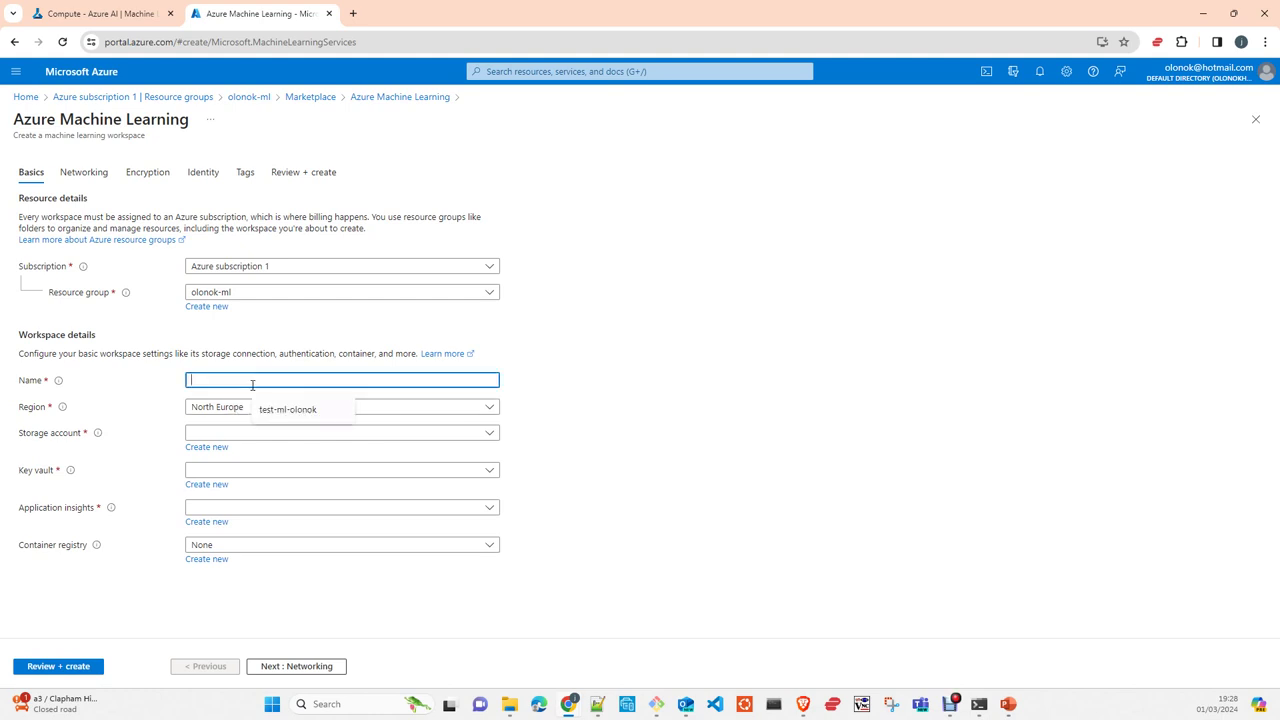
pyautogui.write('test1')
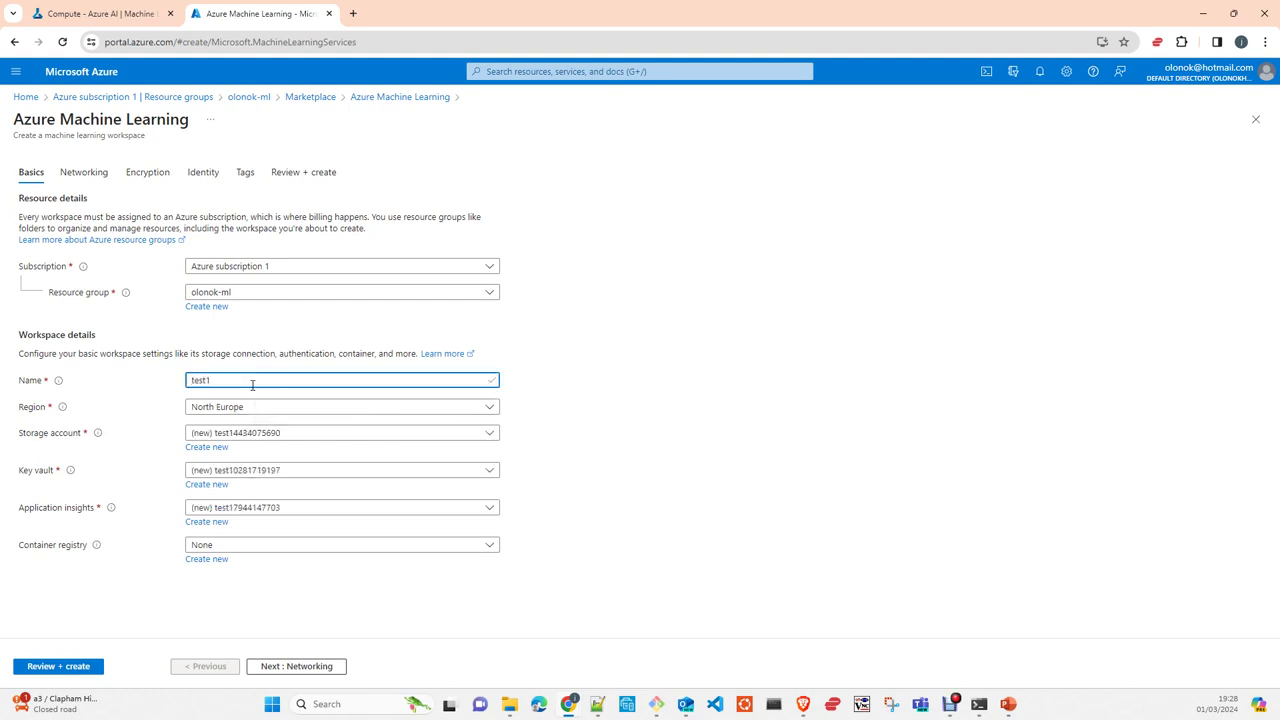
pyautogui.write('-ml-')
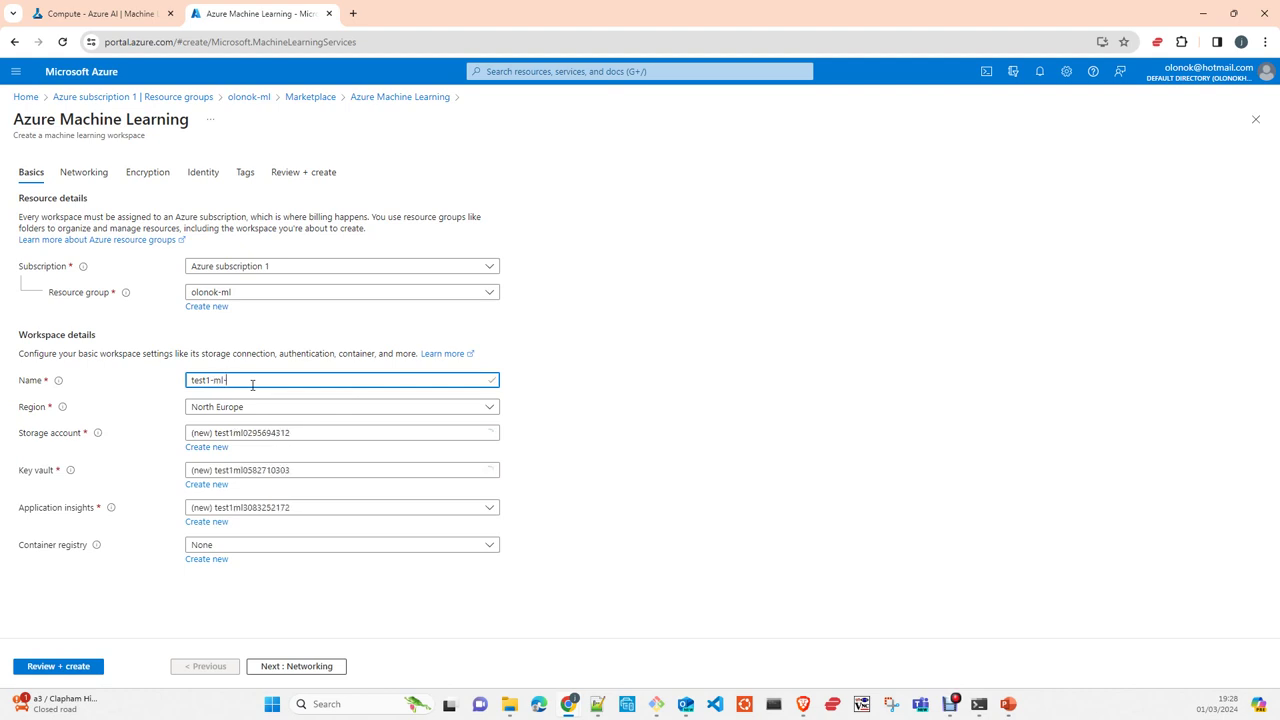
pyautogui.write('ml')
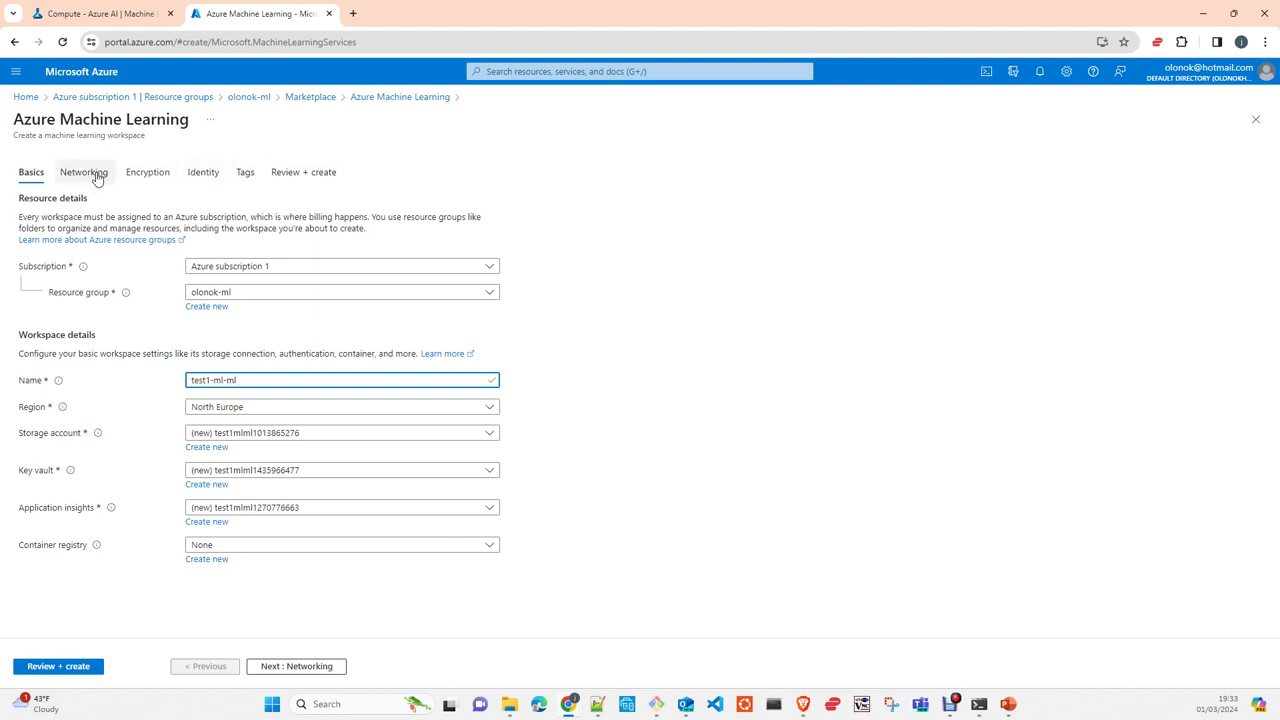
# Look through the new workspace's networking, encryption, identity and tag settings, and validate the configuration for review
pyautogui.click(296, 667)
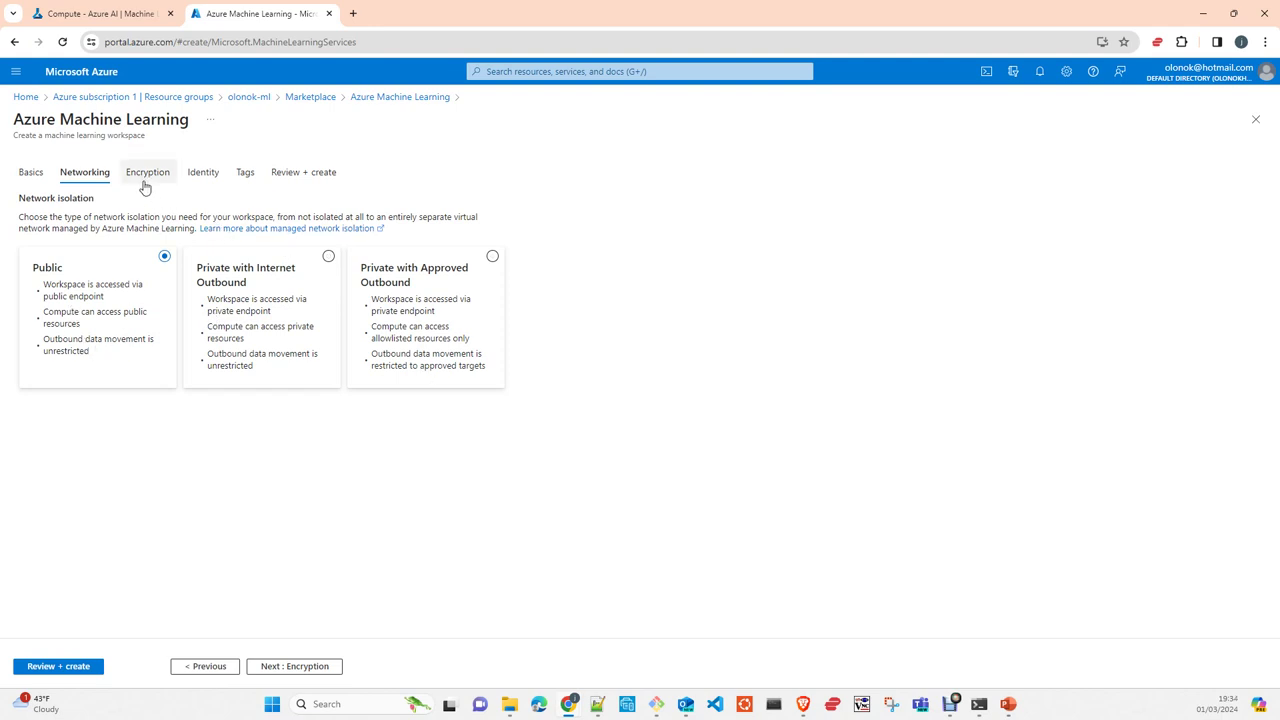
pyautogui.click(305, 667)
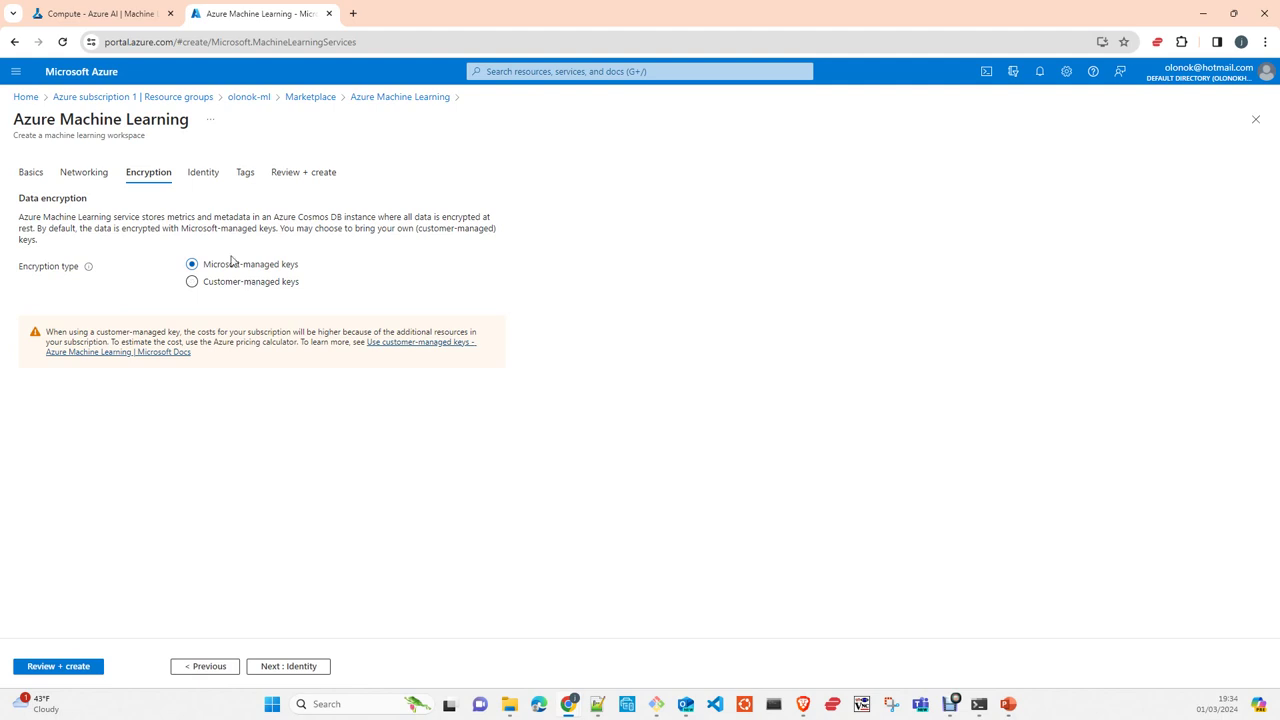
pyautogui.click(205, 176)
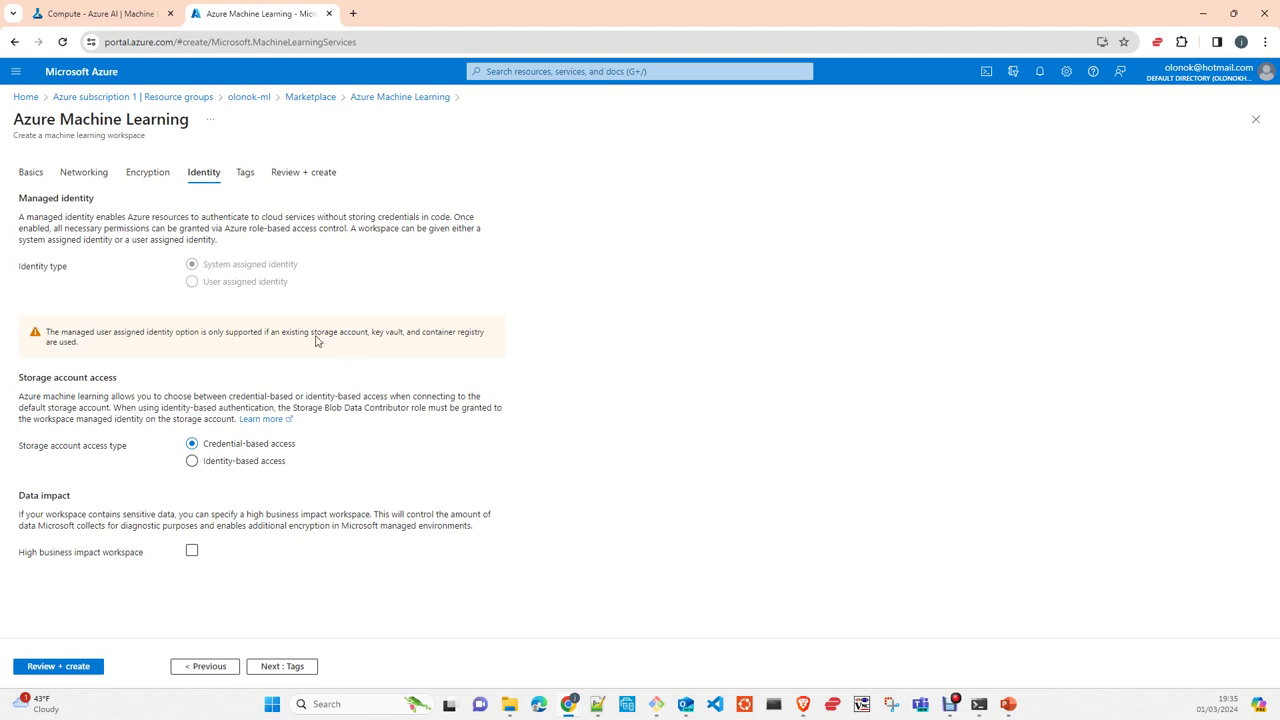
pyautogui.click(245, 174)
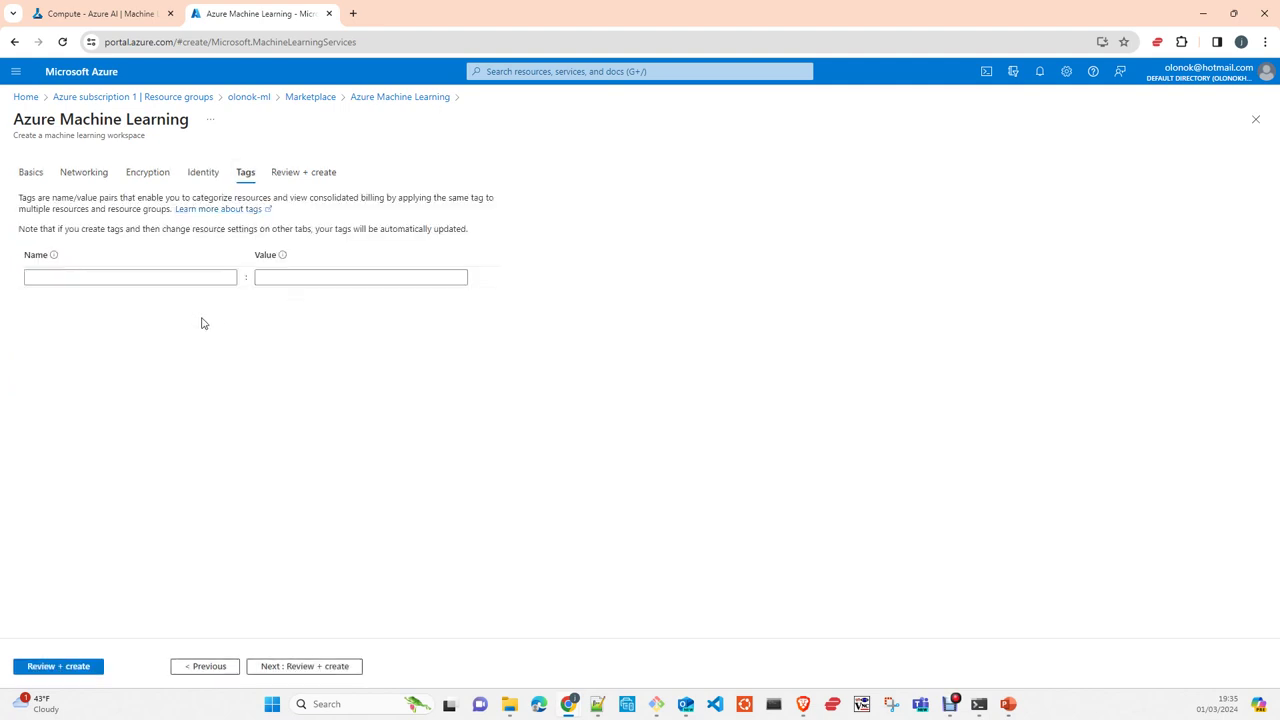
pyautogui.click(322, 177)
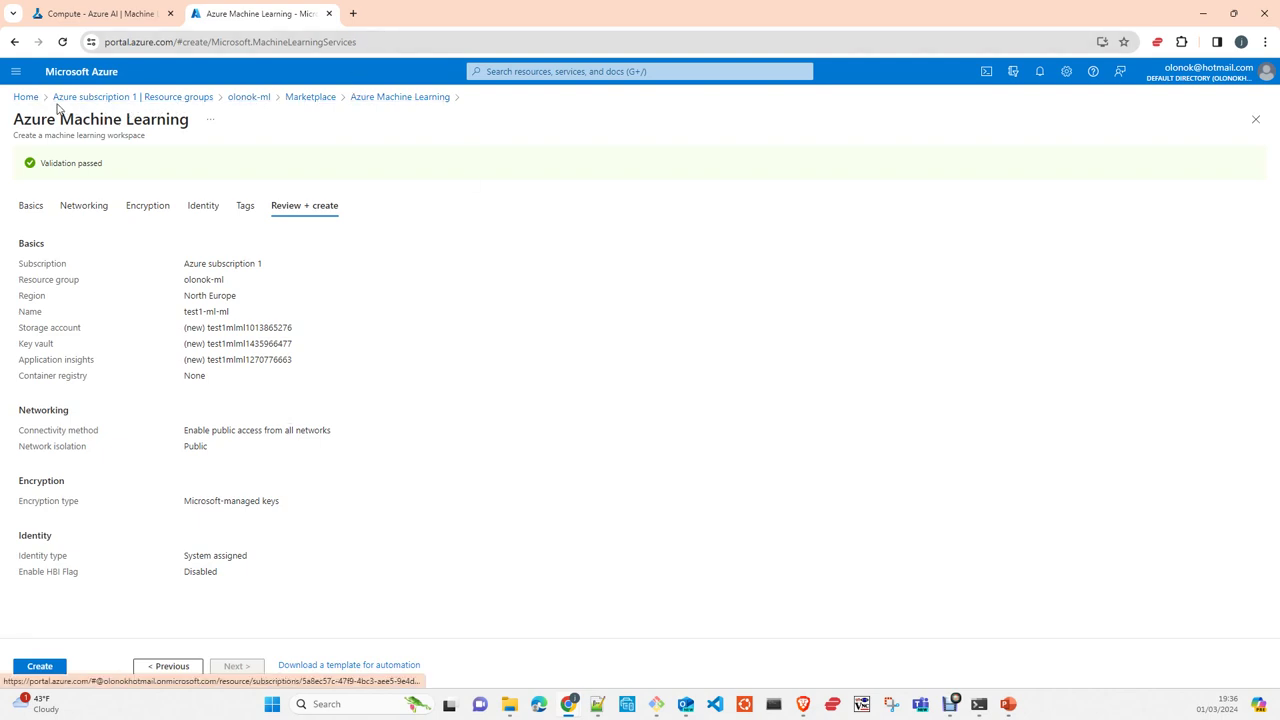
# Leave the workspace creation without creating it and open the existing olonok-ml workspace in Machine Learning Studio
pyautogui.click(25, 97)
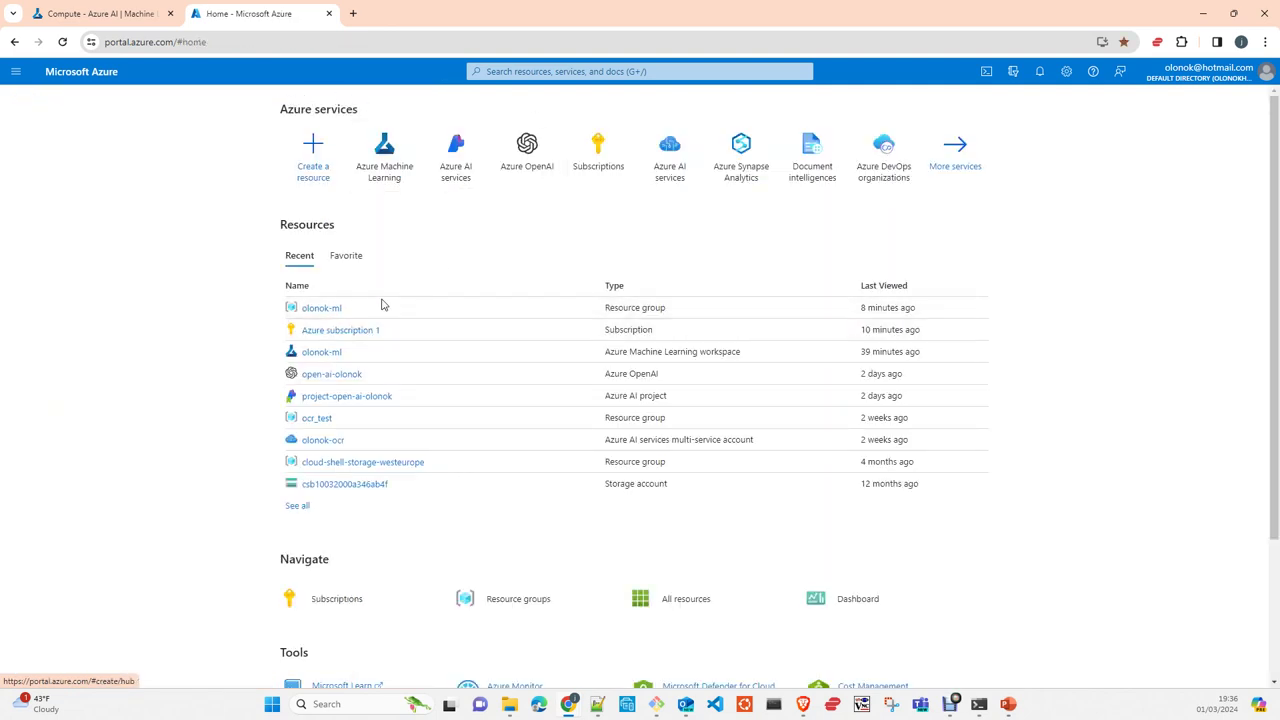
pyautogui.click(388, 163)
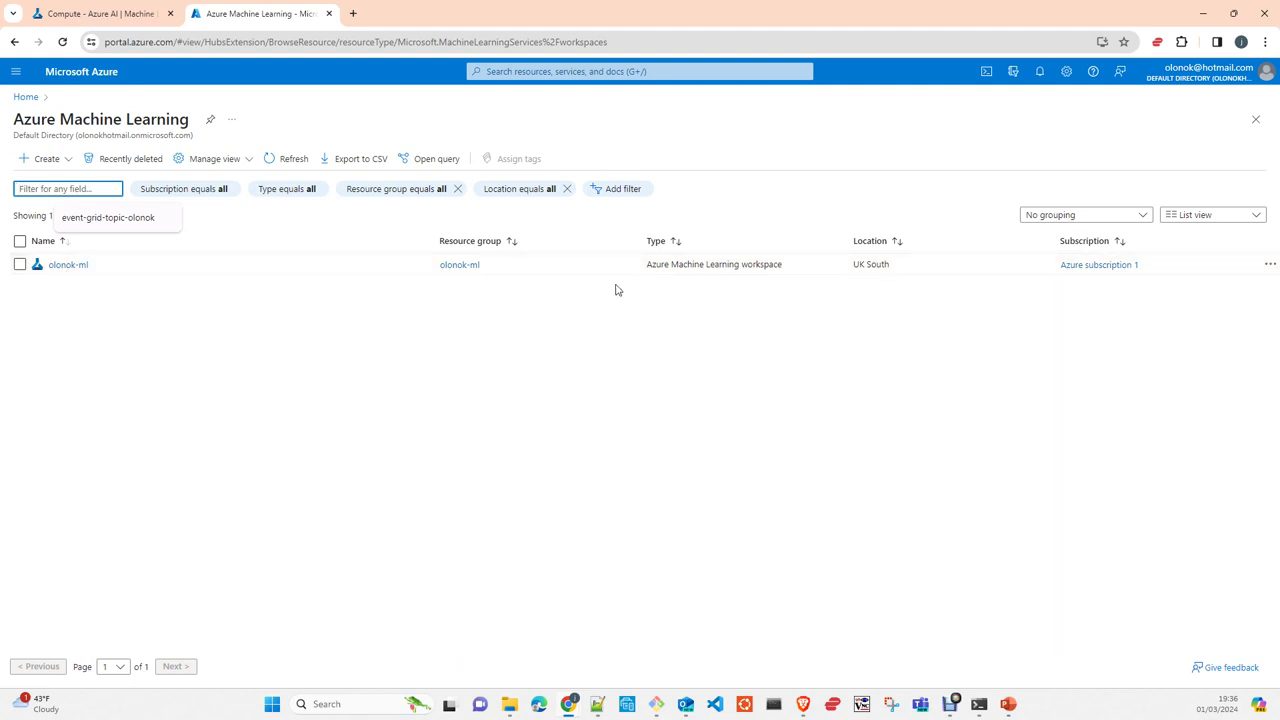
pyautogui.click(66, 266)
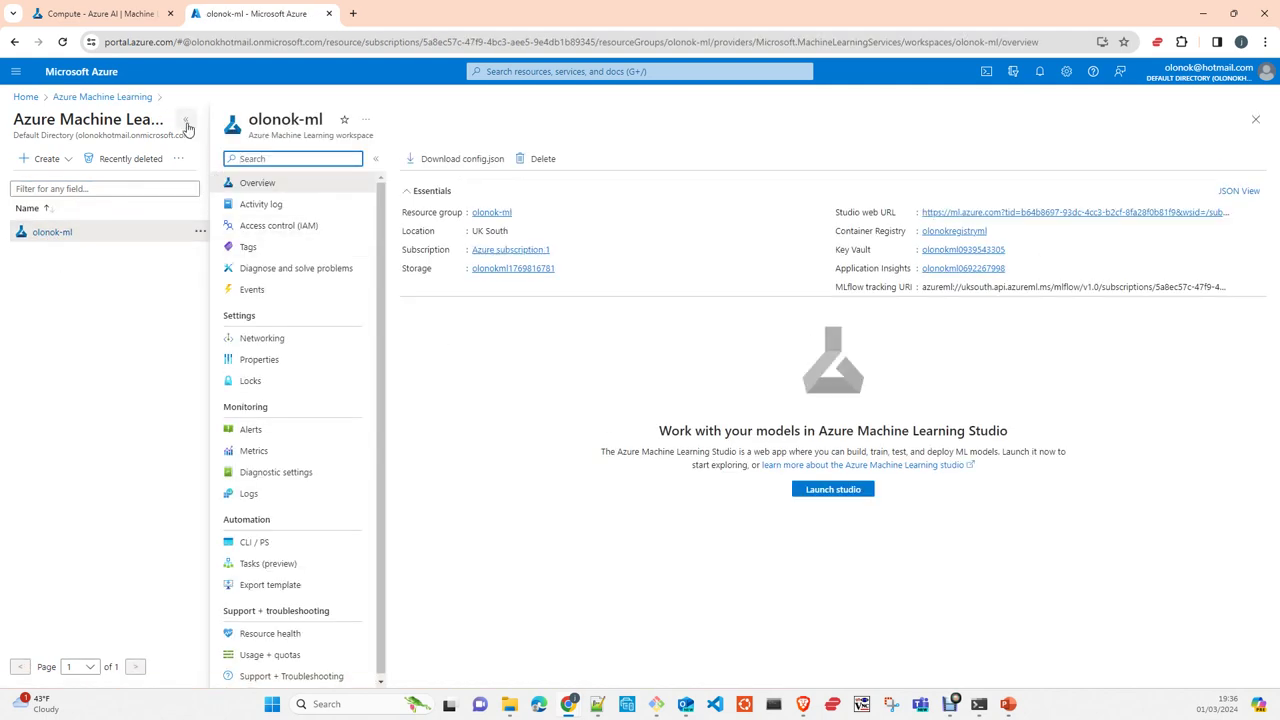
pyautogui.click(185, 120)
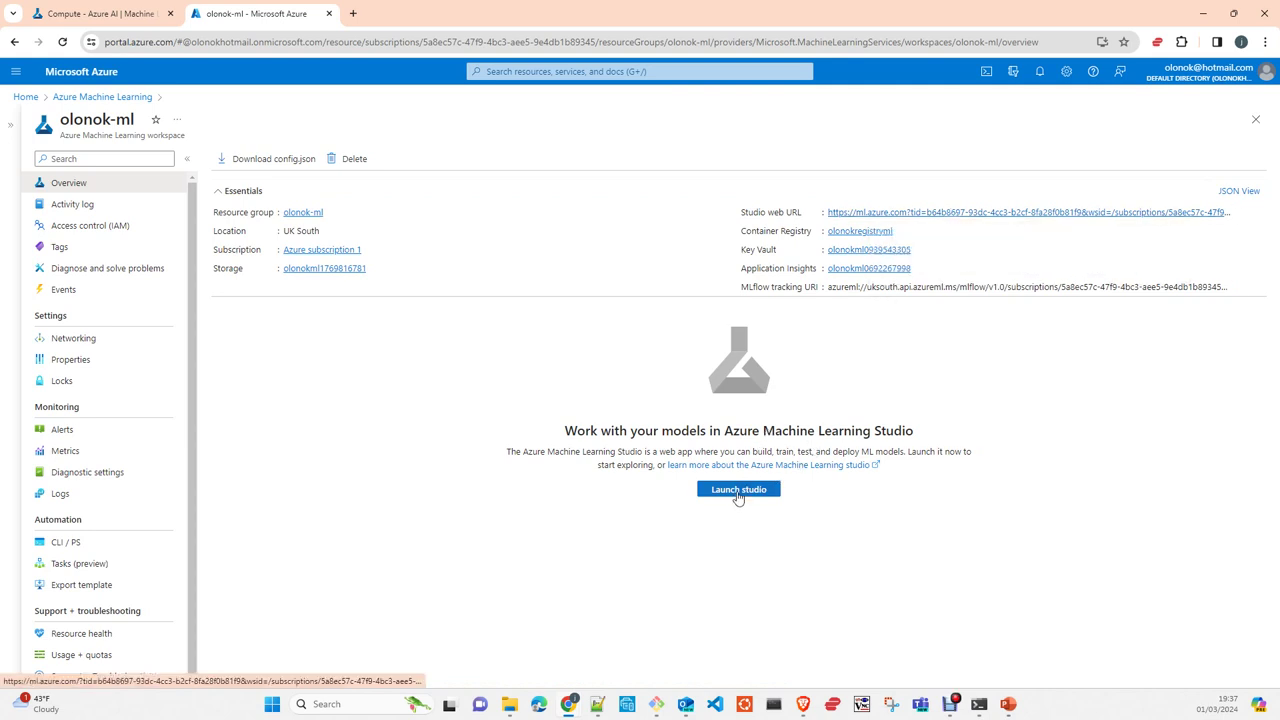
pyautogui.click(1001, 213)
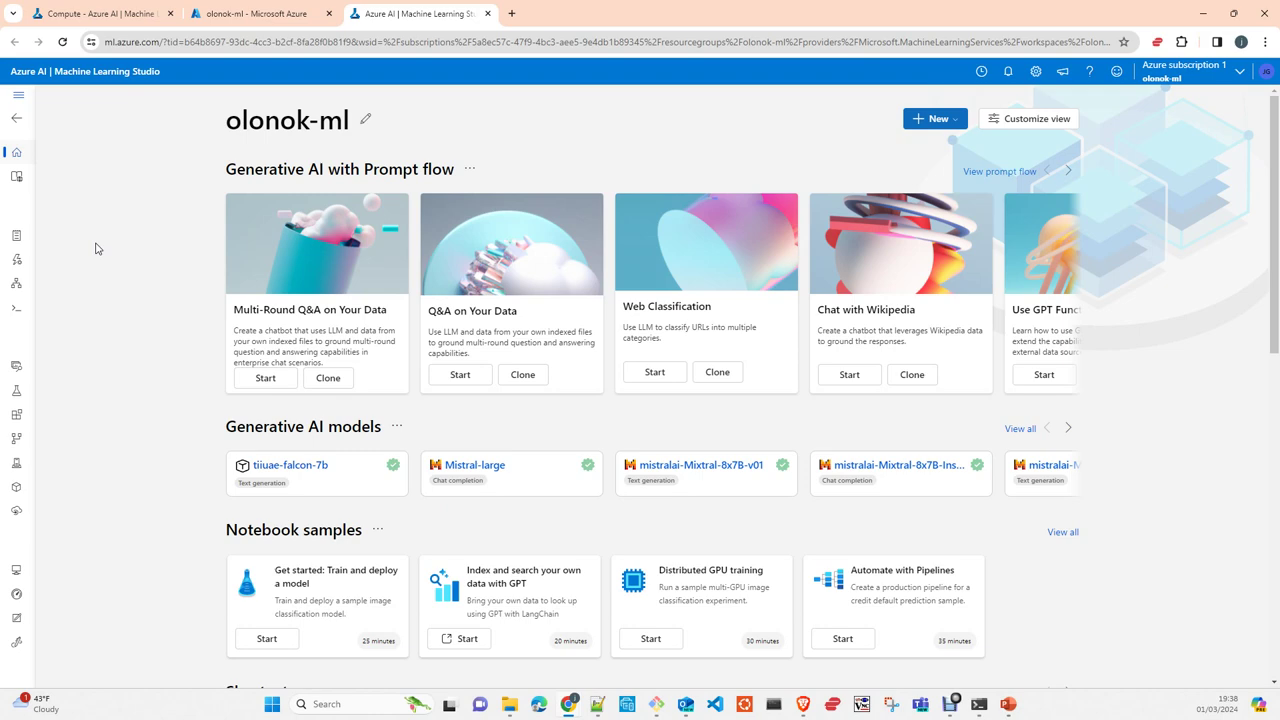
# Go to the Default Directory home of Machine Learning Studio and expand its navigation menu
pyautogui.click(73, 14)
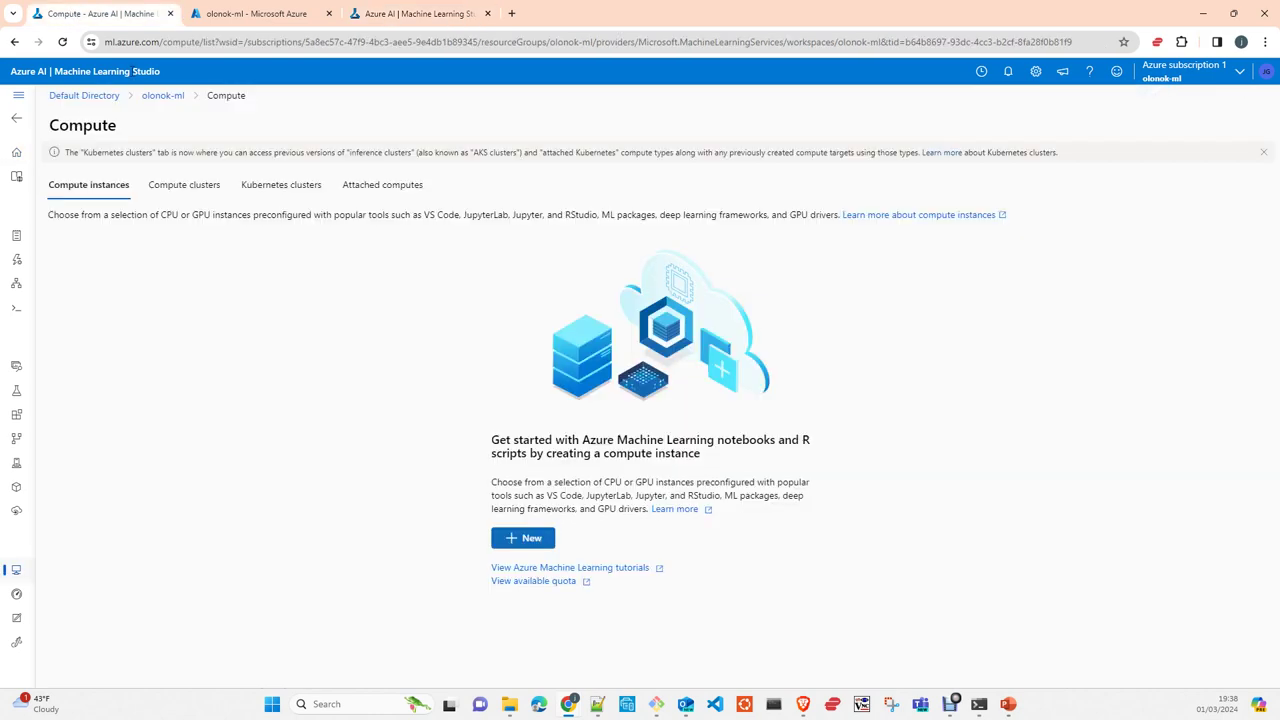
pyautogui.click(65, 97)
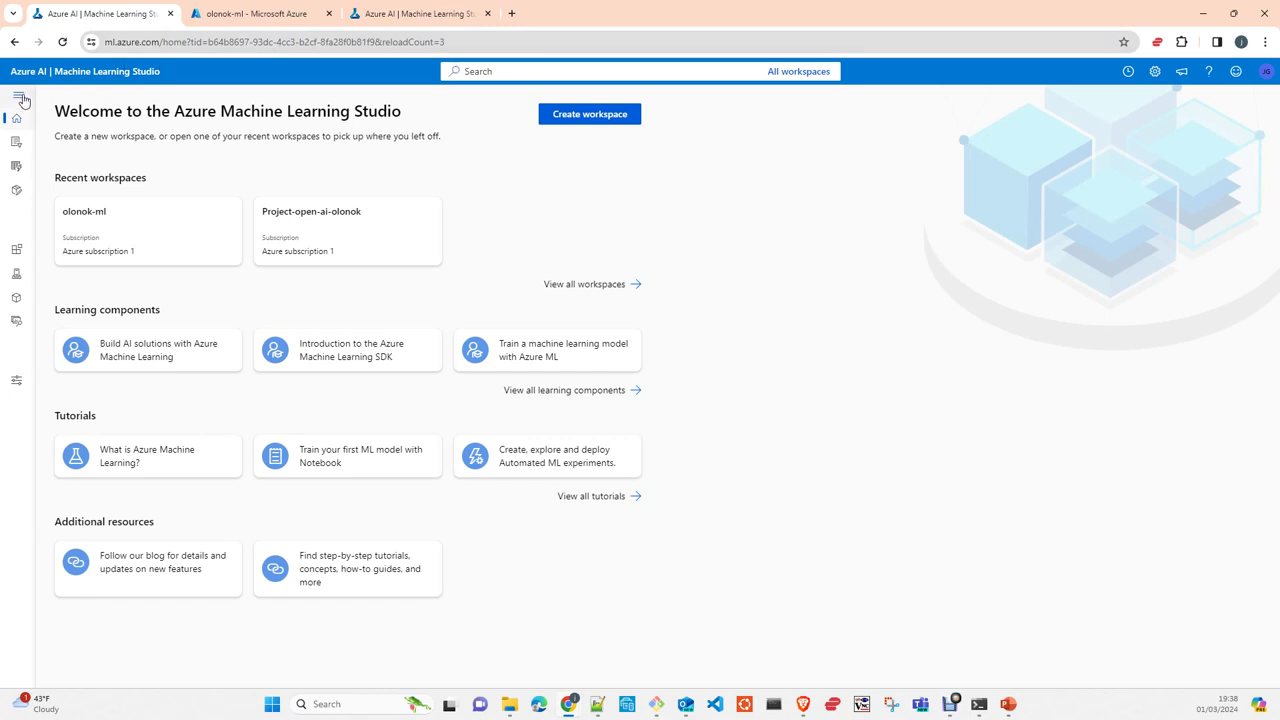
pyautogui.click(20, 97)
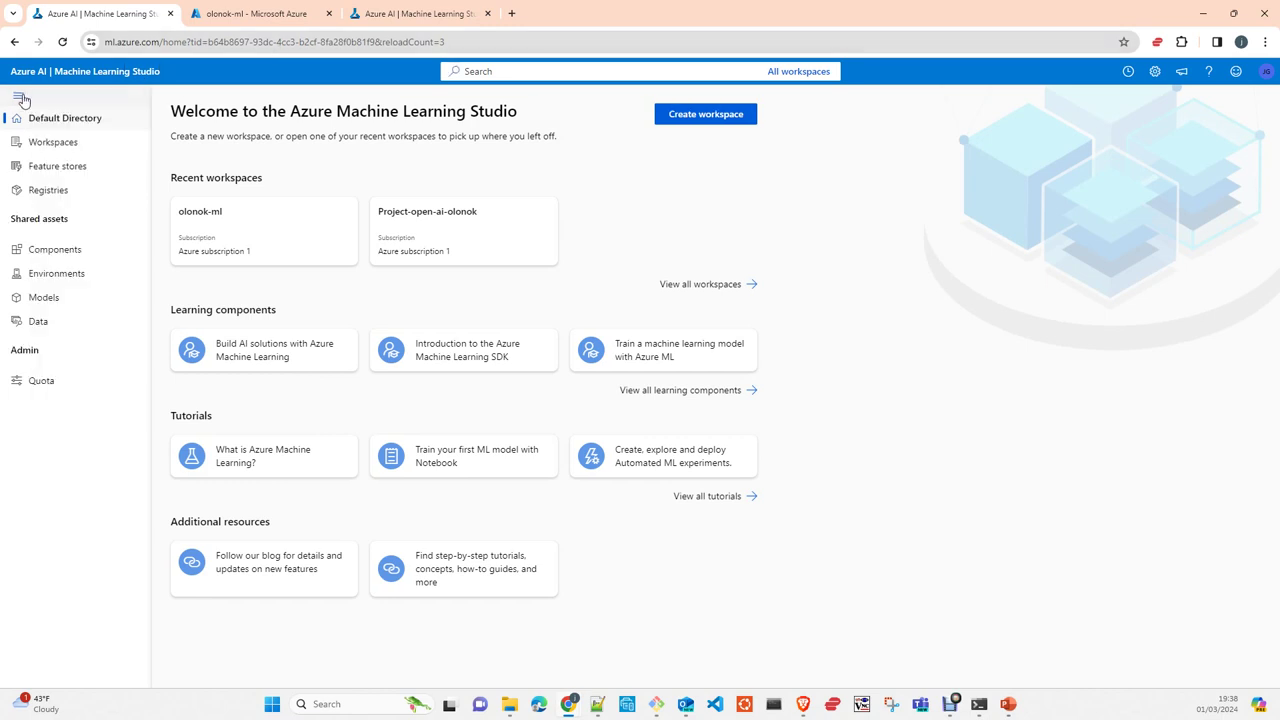
pyautogui.click(443, 218)
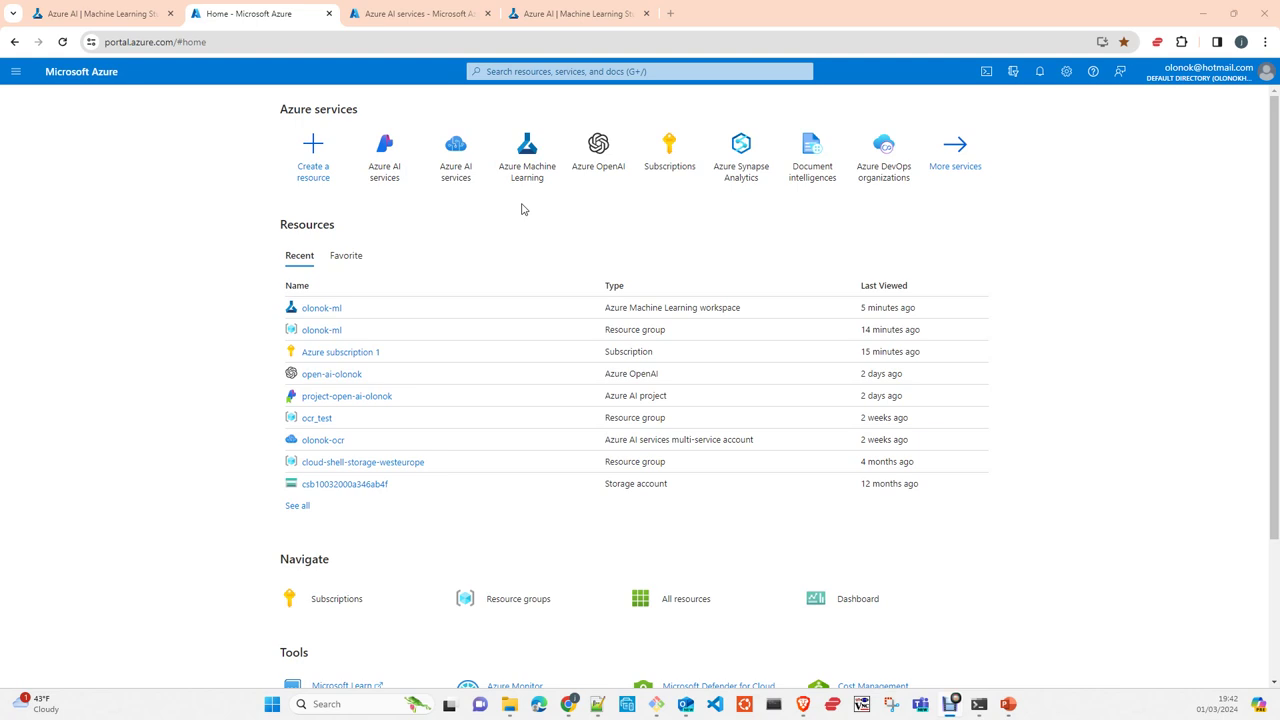
# Check the Azure AI services resource list in the portal and open the olonok-ml workspace in Machine Learning Studio
pyautogui.moveTo(457, 183)
pyautogui.click(431, 15)
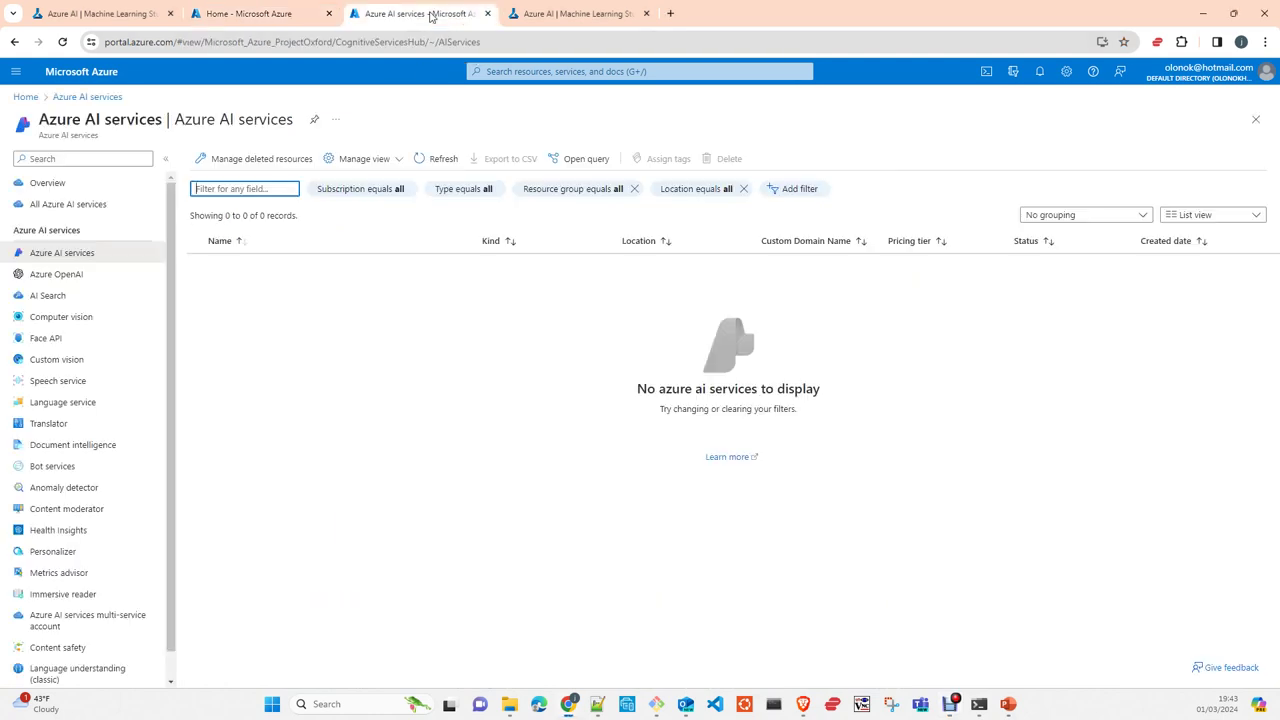
pyautogui.click(110, 14)
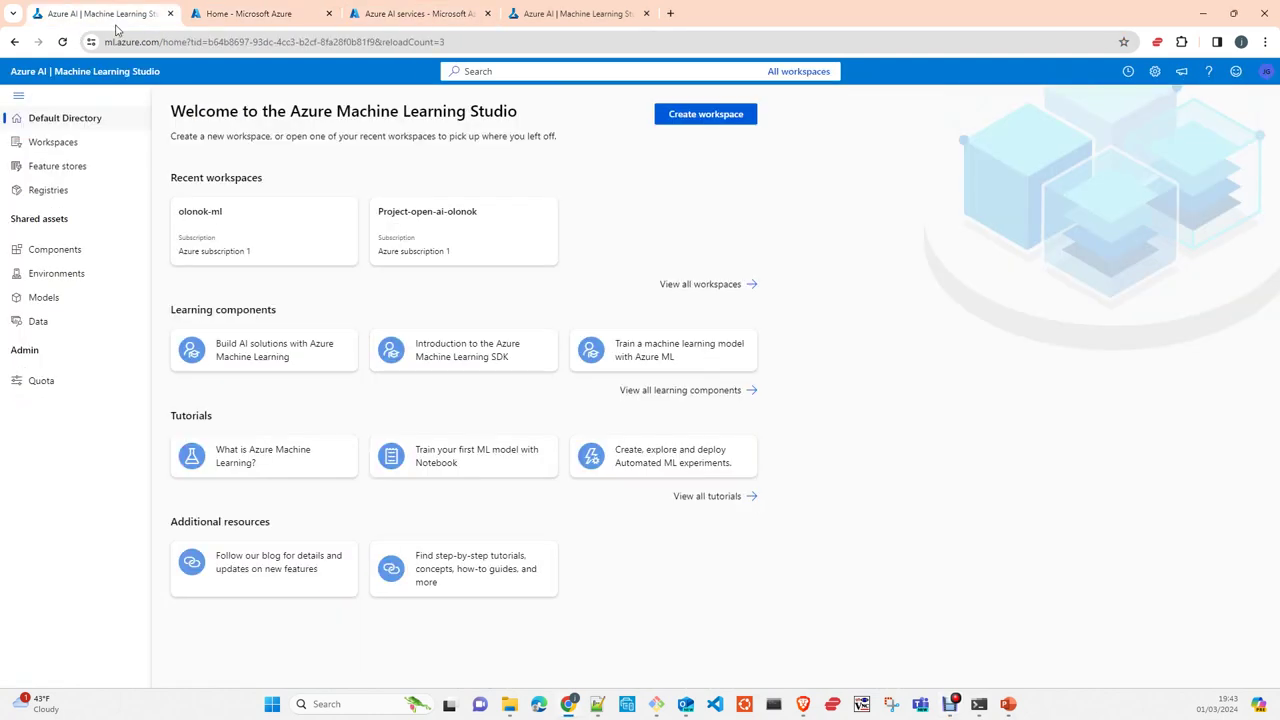
pyautogui.click(213, 218)
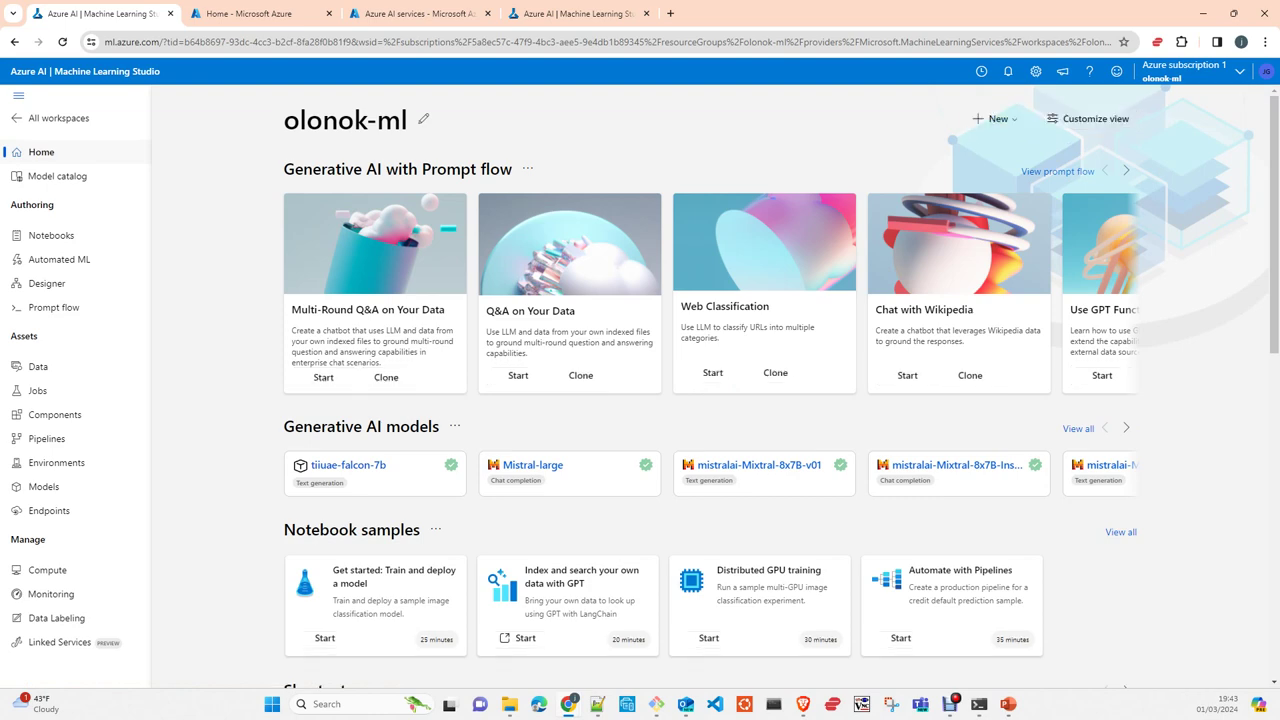
pyautogui.hotkey('alt', 'Tab')
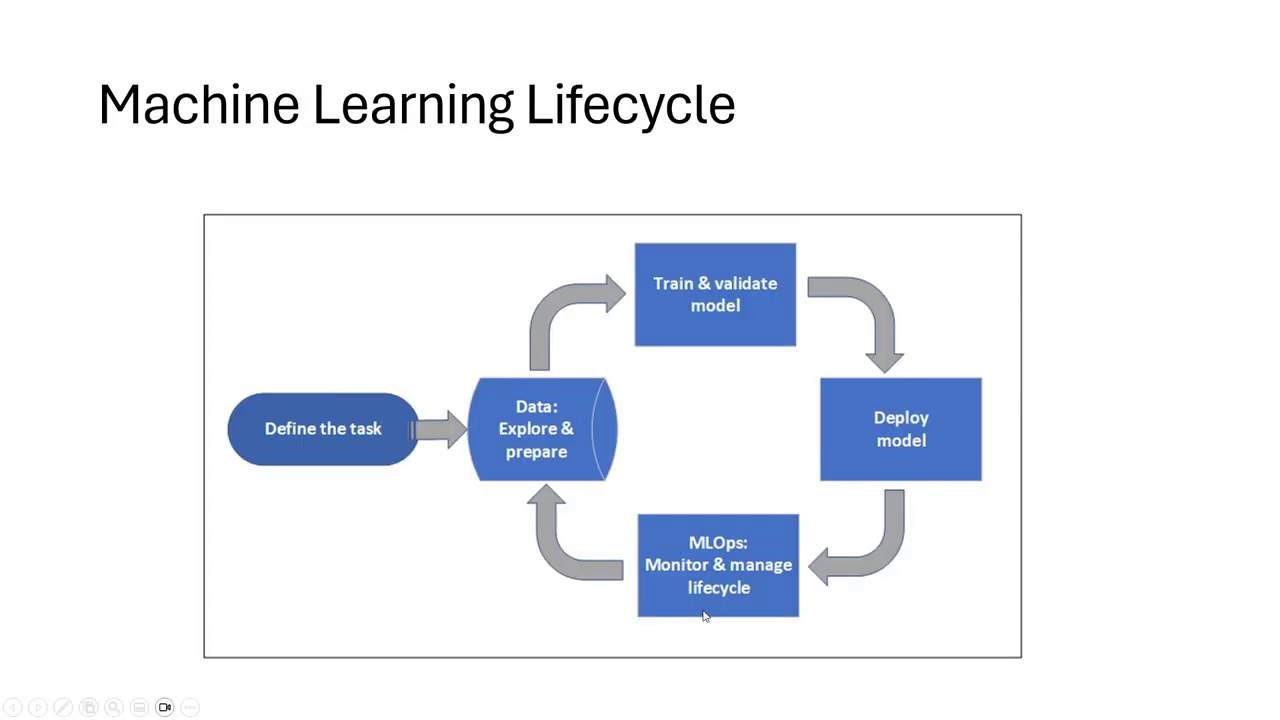
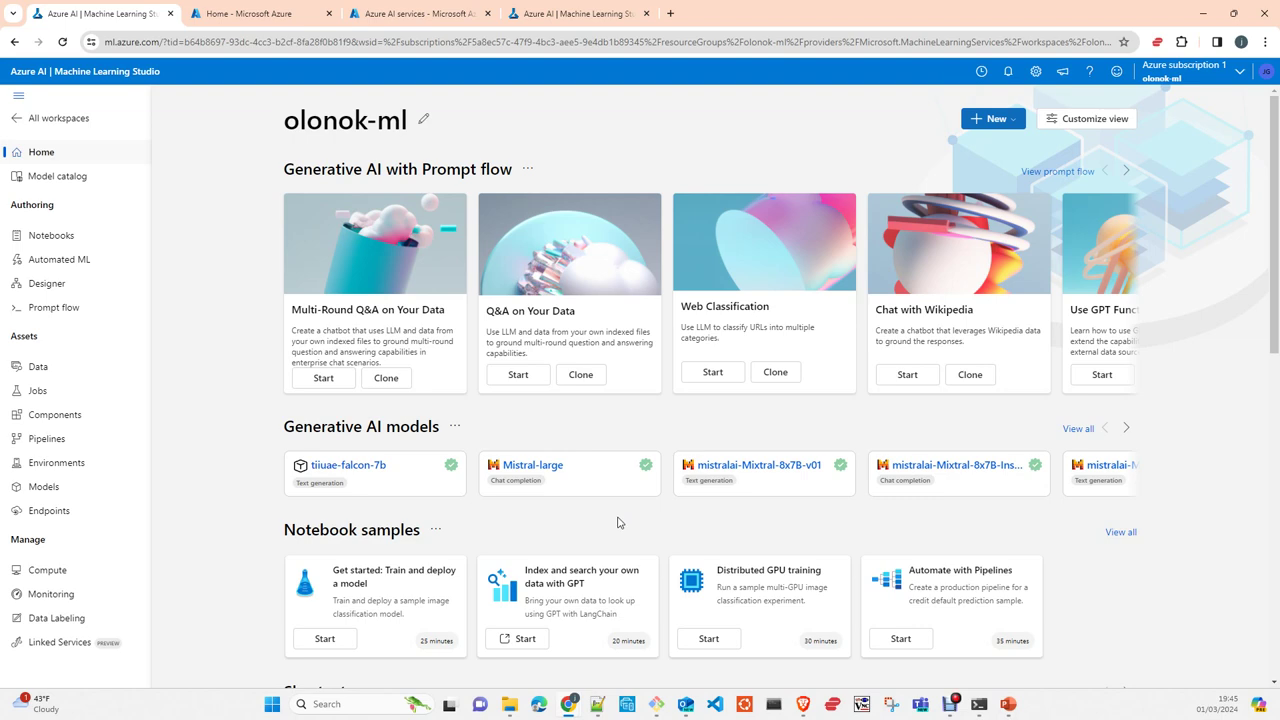
# Open the workspace's model catalog and page through to the third page of models
pyautogui.click(68, 180)
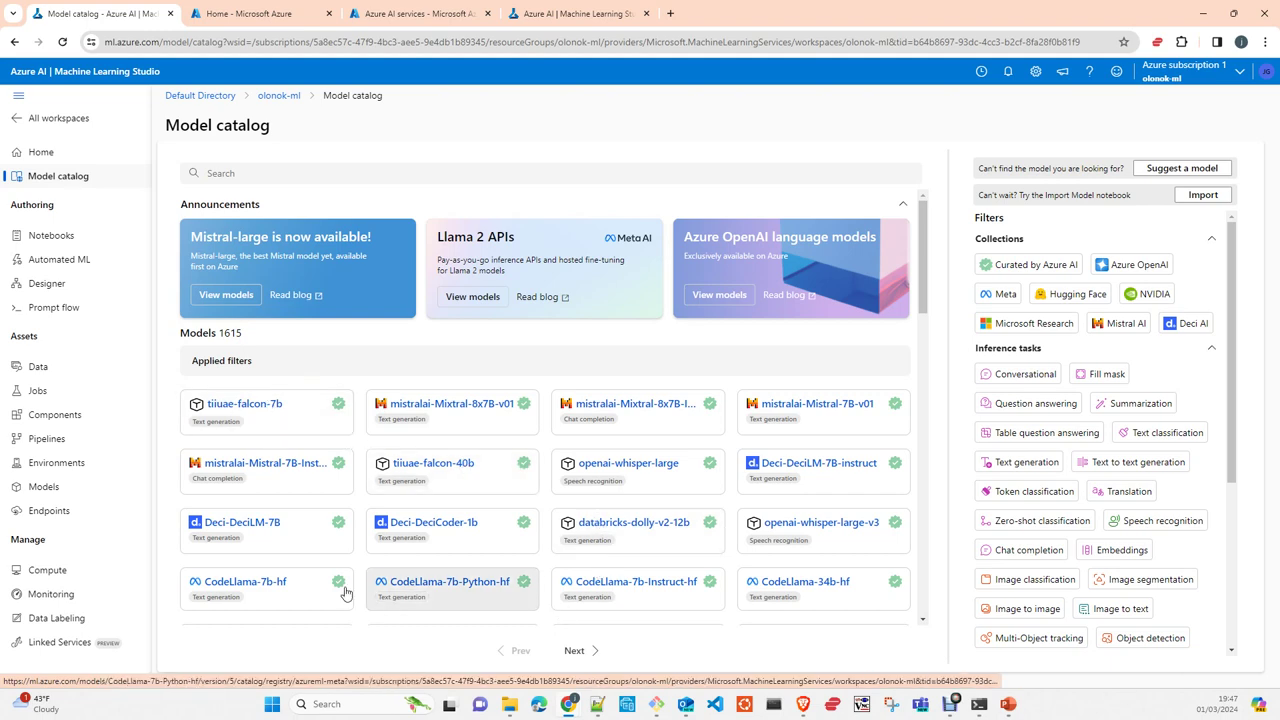
pyautogui.click(578, 652)
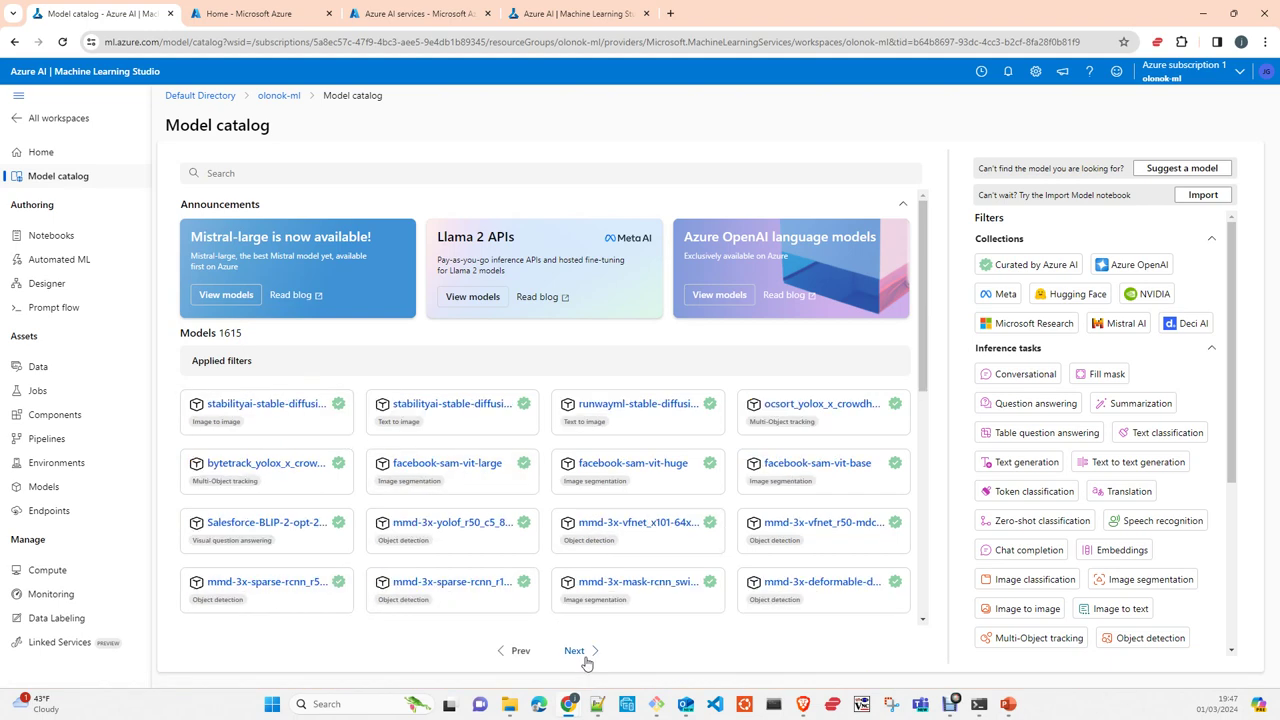
pyautogui.click(590, 658)
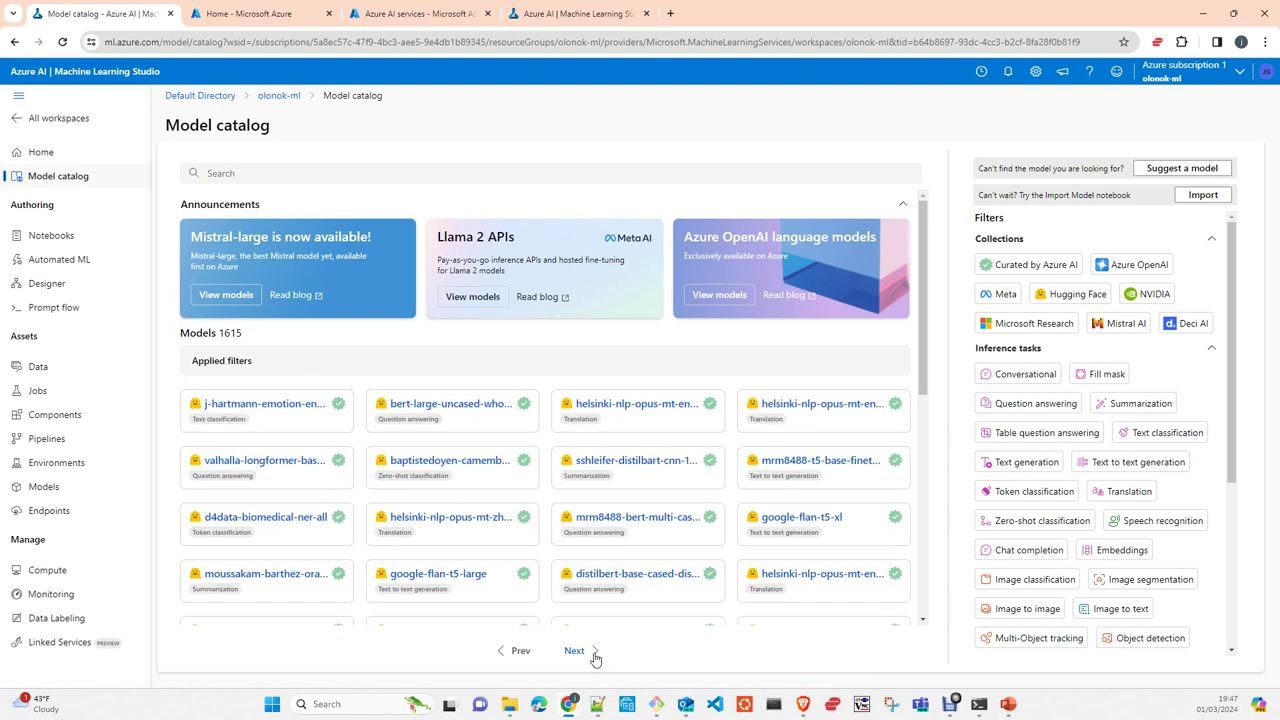
# Page further through the list of models in the model catalog
pyautogui.click(593, 656)
pyautogui.click(593, 656)
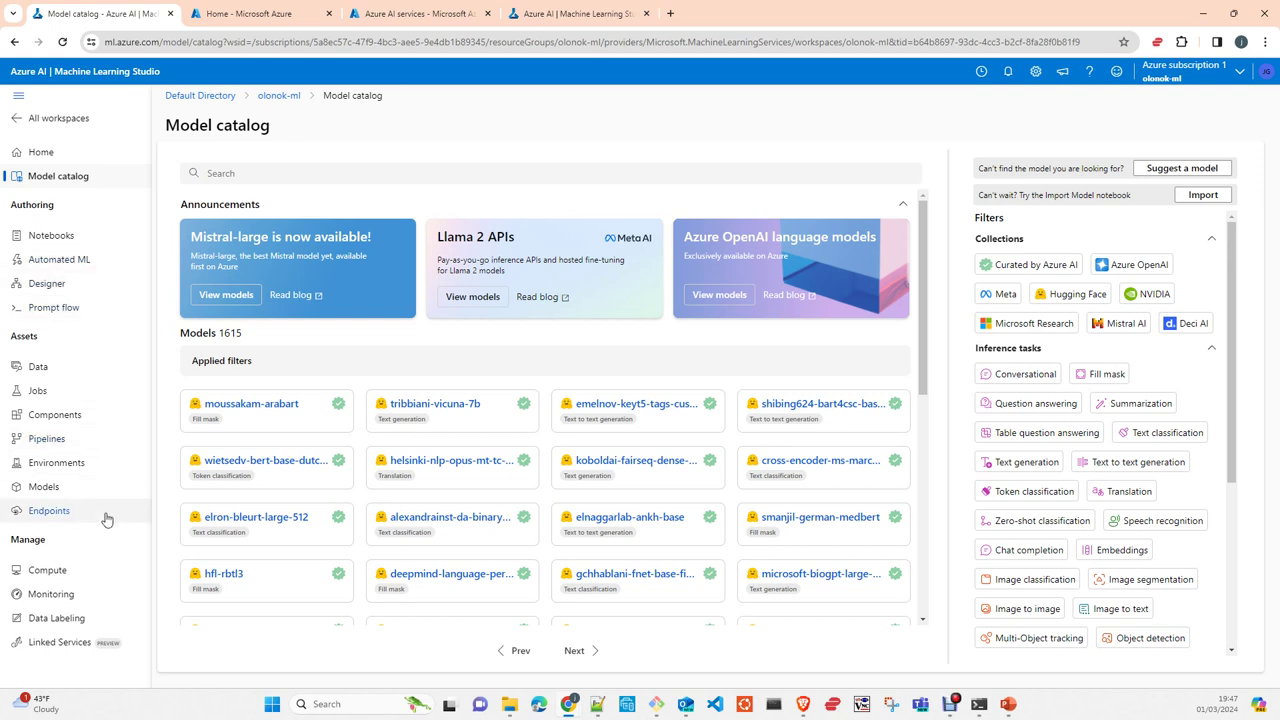
# Open the workspace's notebooks and view the compute instance creation form without creating an instance
pyautogui.click(73, 242)
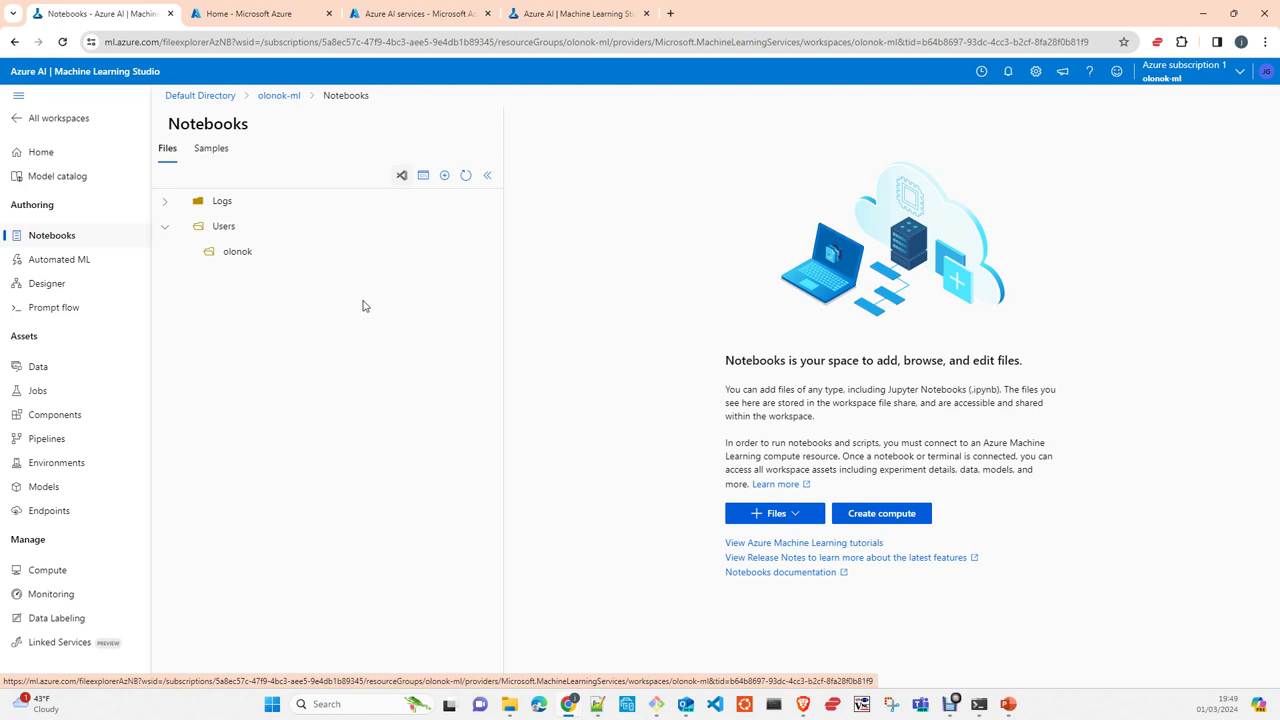
pyautogui.click(906, 524)
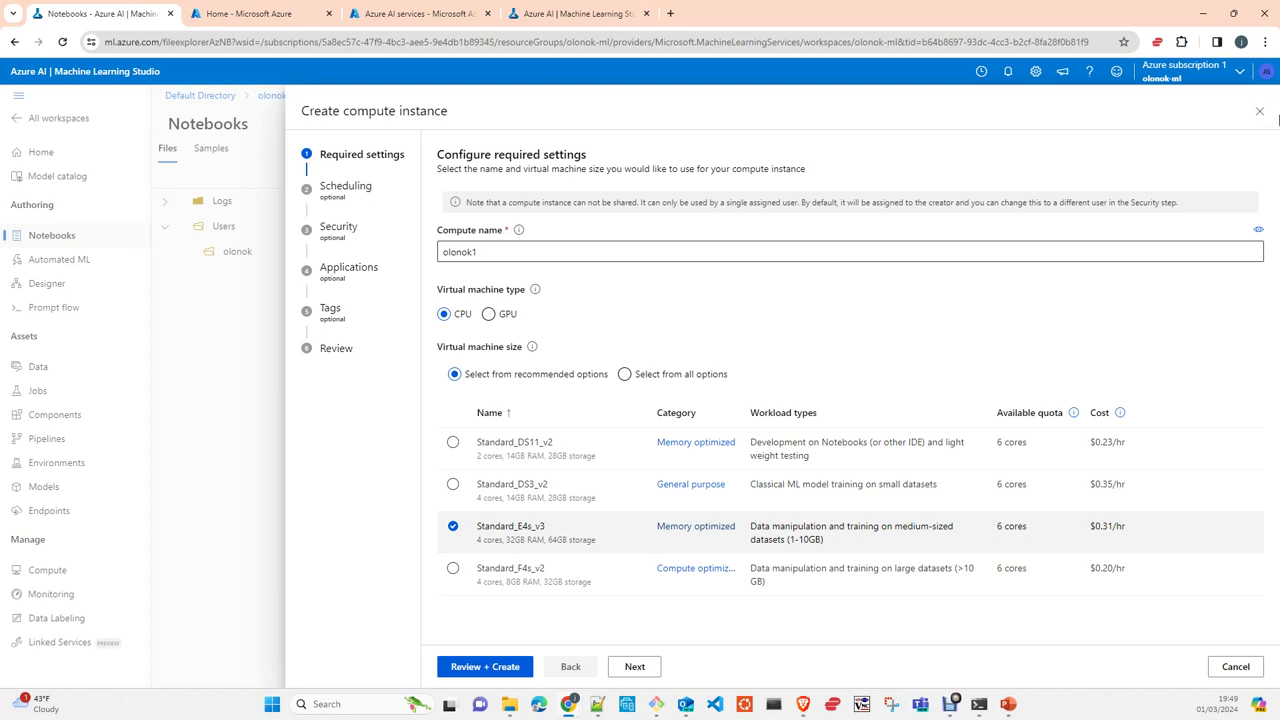
pyautogui.click(1259, 112)
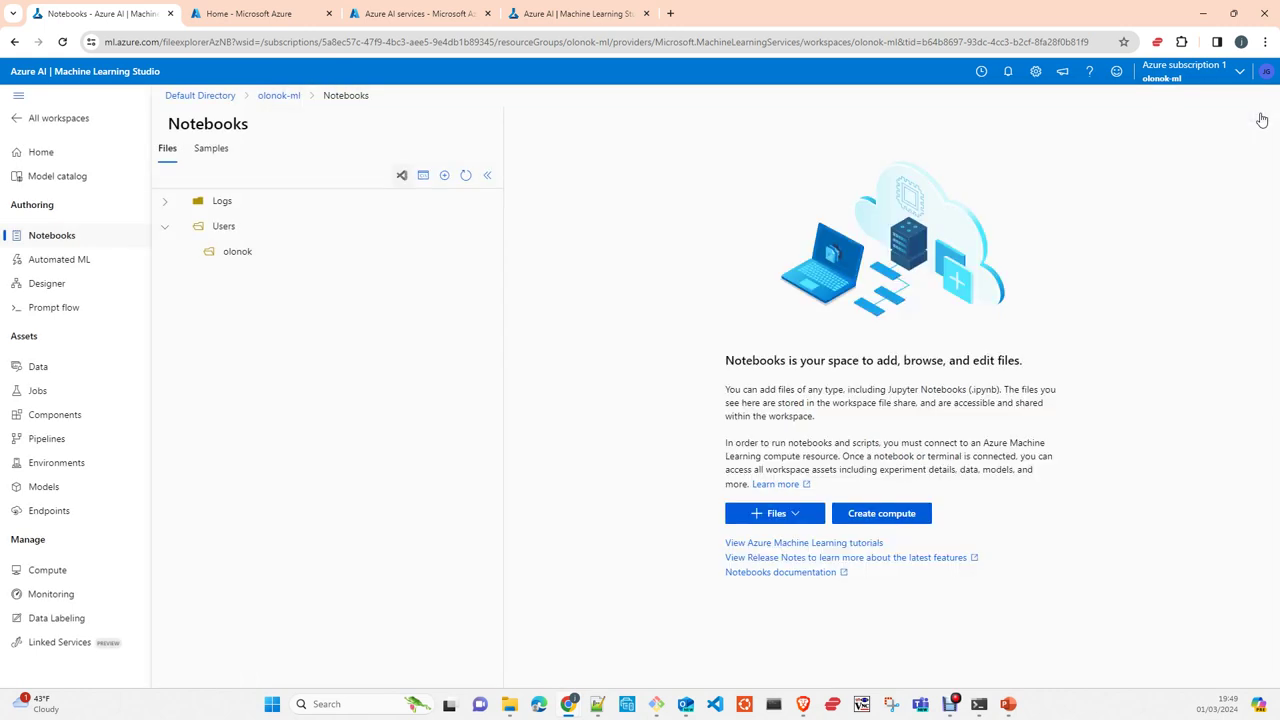
# Open the workspace's Compute page and list the target types that can be attached as computes
pyautogui.rightClick(88, 590)
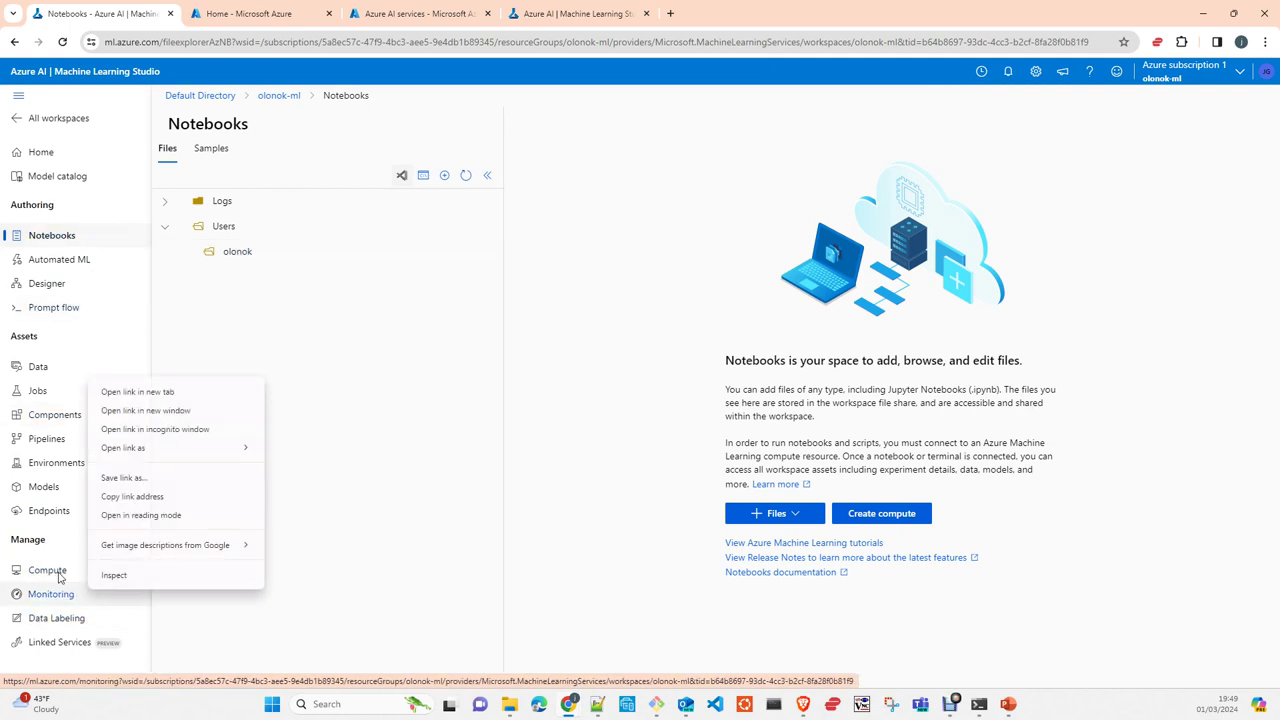
pyautogui.click(58, 576)
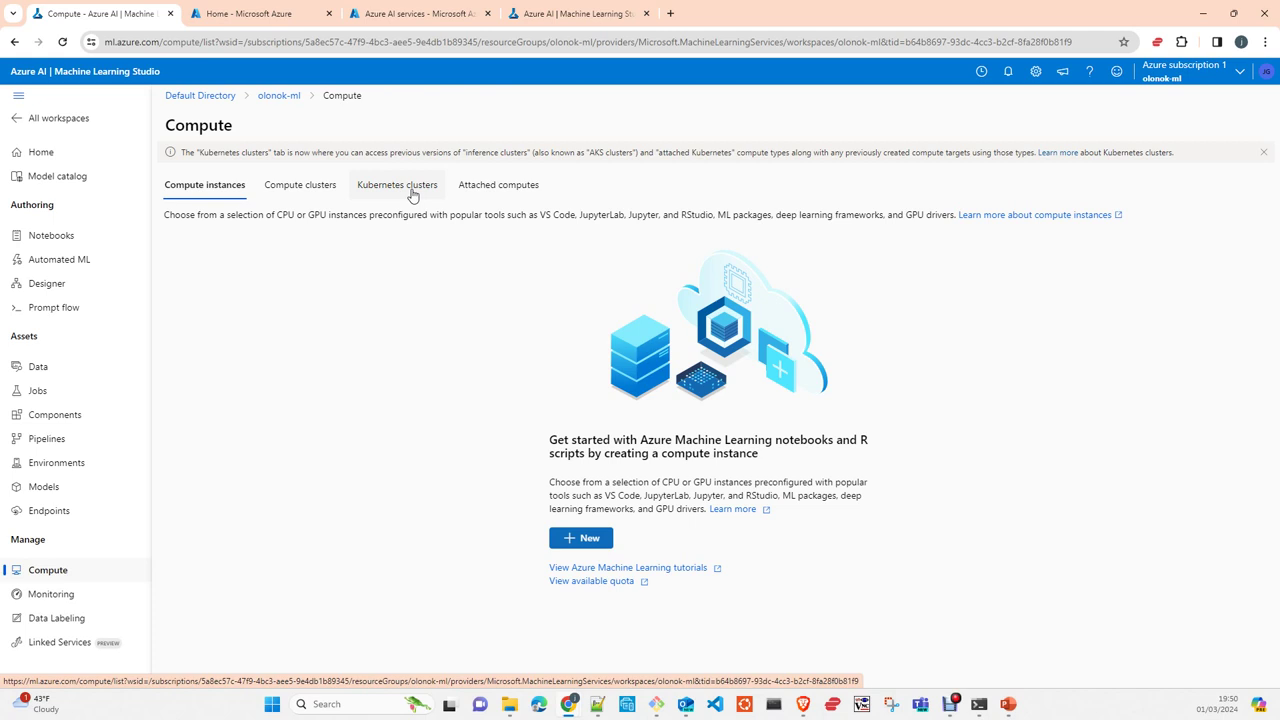
pyautogui.click(515, 190)
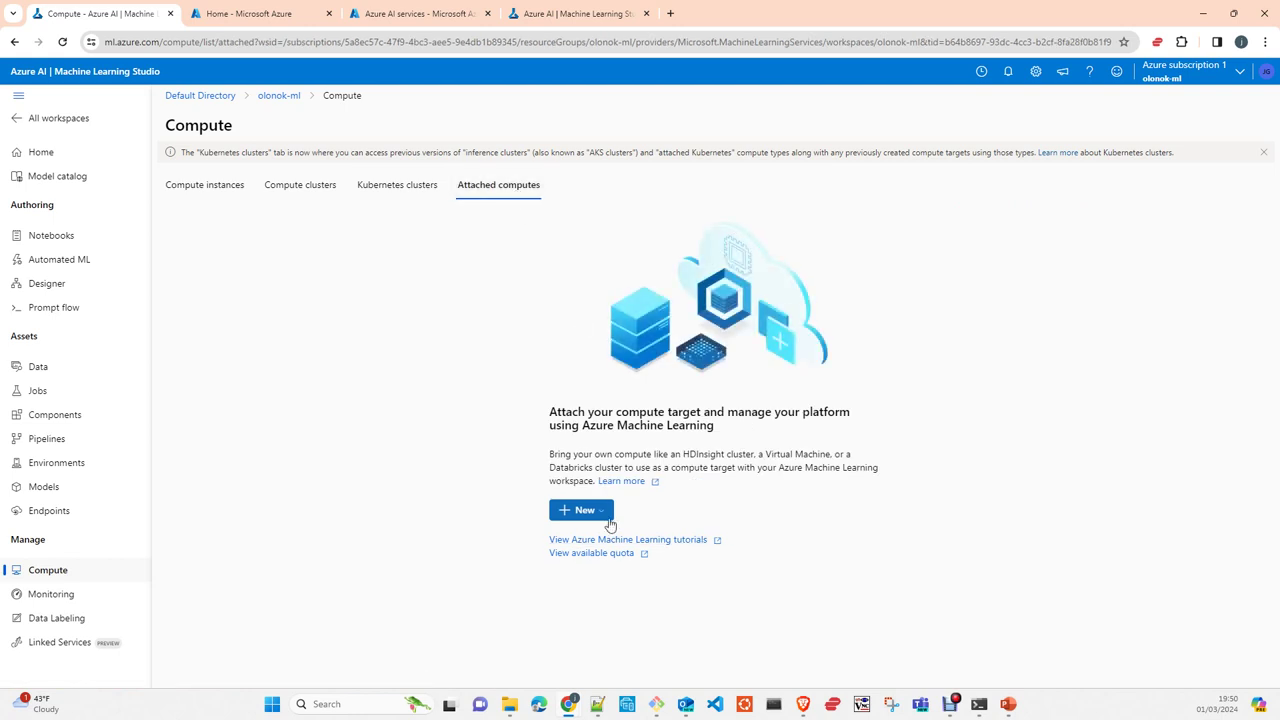
pyautogui.click(604, 512)
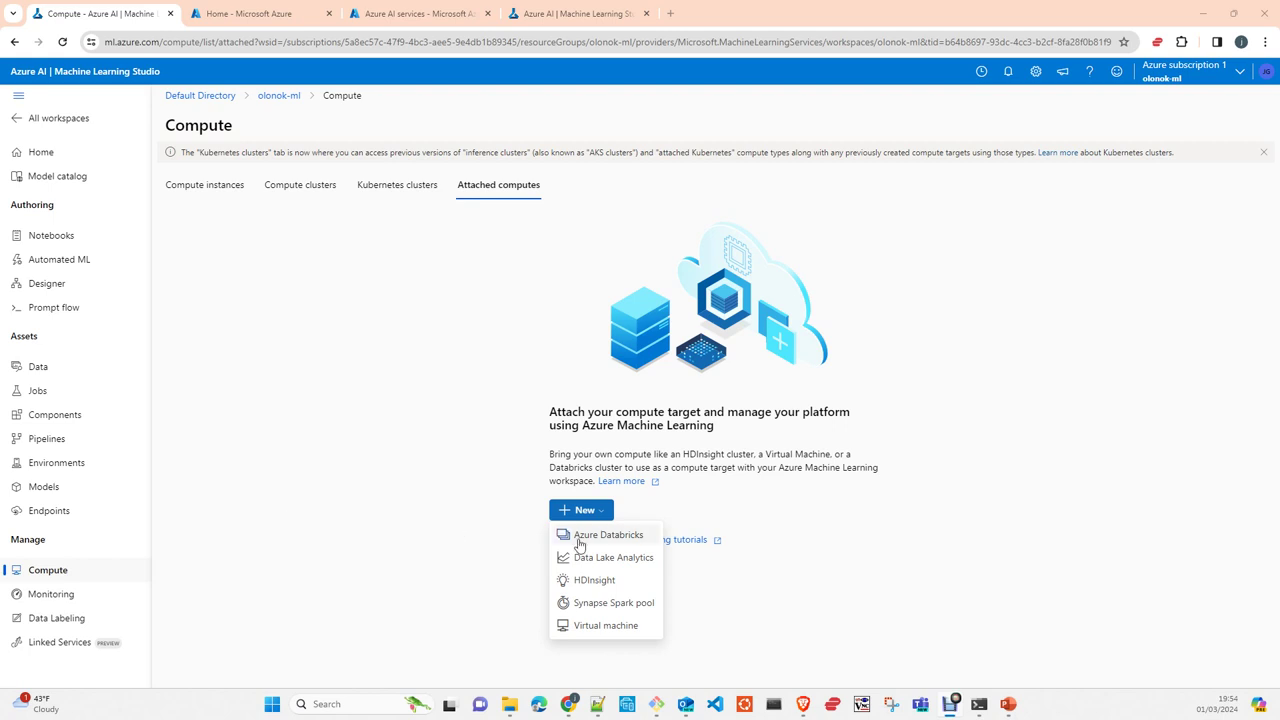
# Set up a new CPU compute instance olonok1 of size Standard_E4s_v3 with idle shutdown after 60 minutes, adding and removing a custom schedule
pyautogui.click(204, 190)
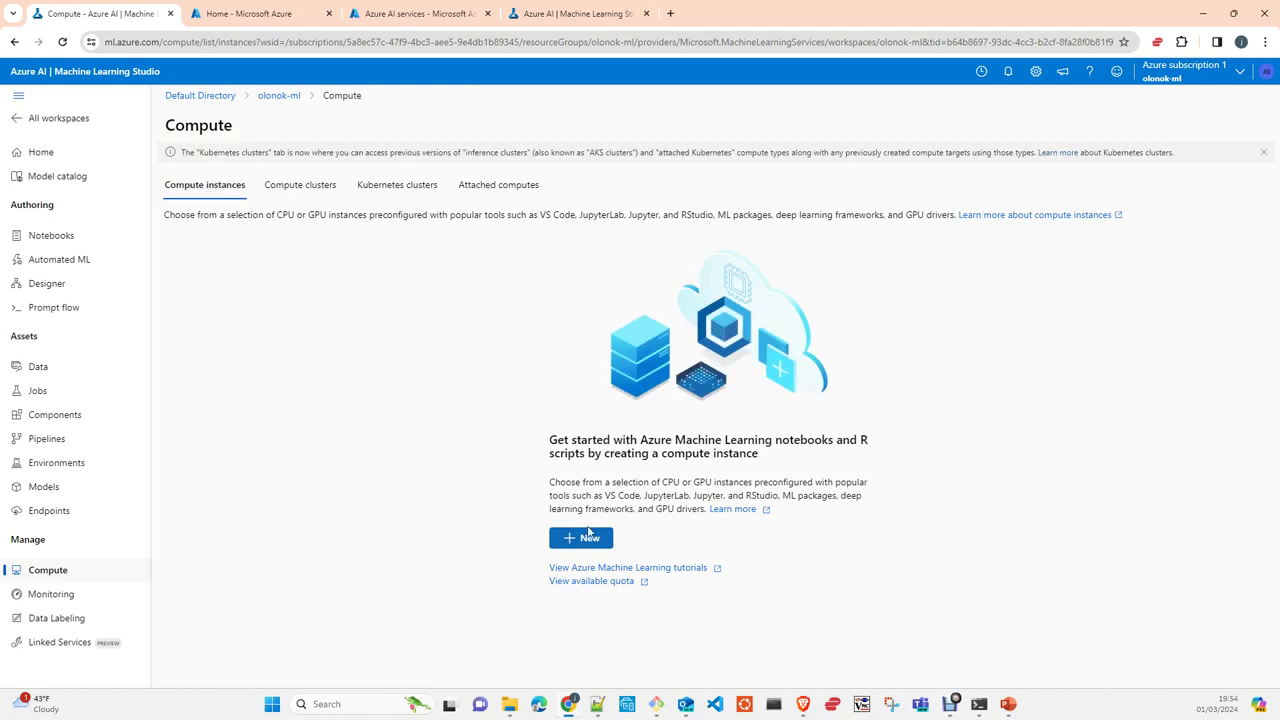
pyautogui.click(586, 538)
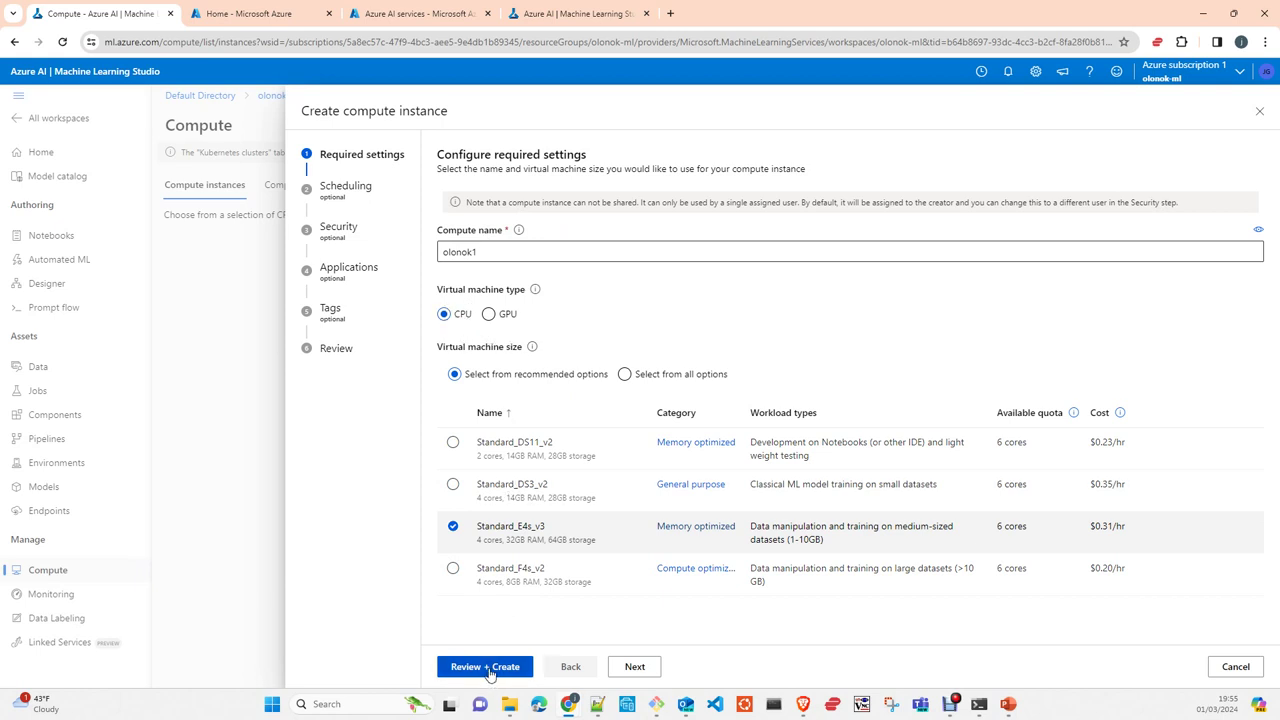
pyautogui.click(644, 677)
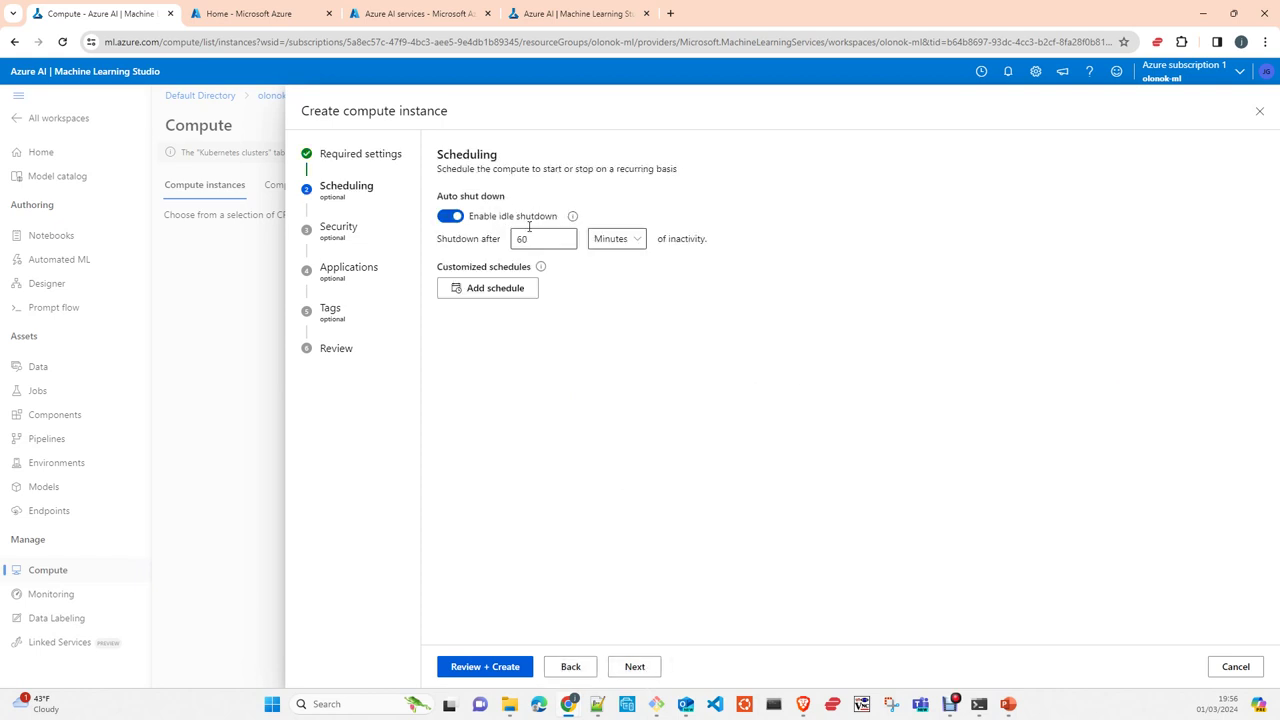
pyautogui.click(495, 288)
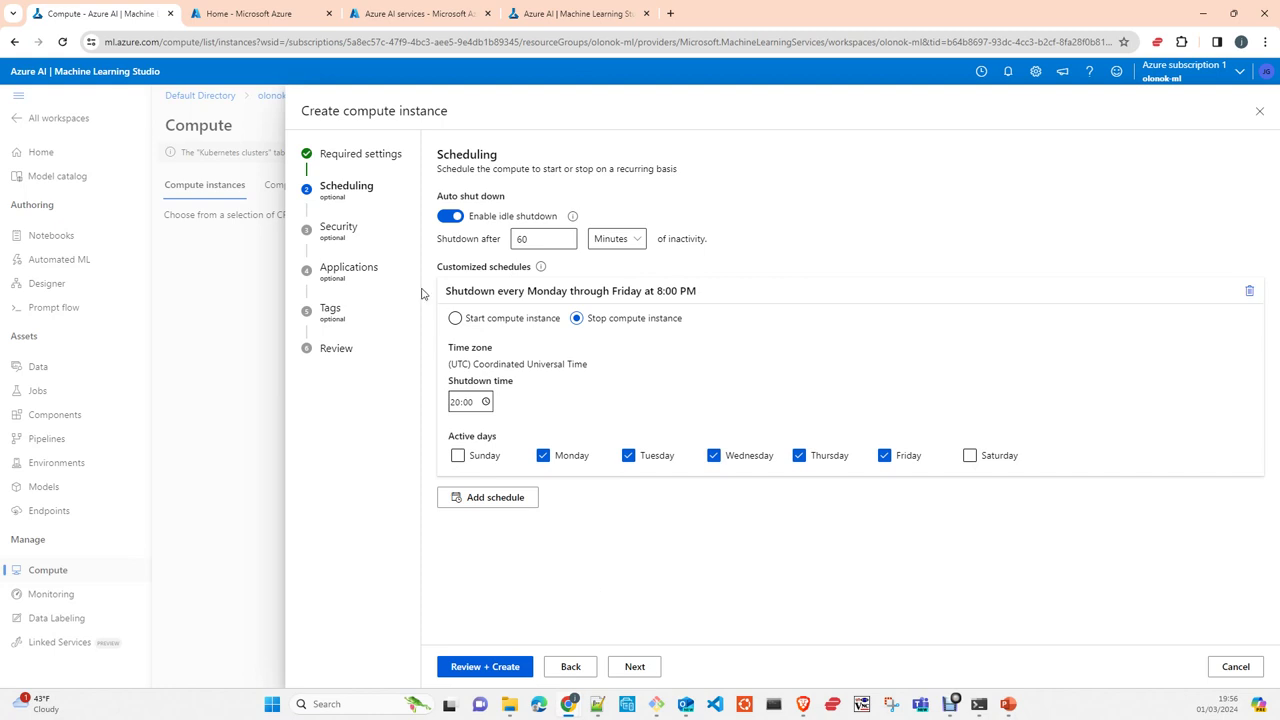
pyautogui.click(1249, 290)
# Keep the default security, application and tag settings and create the compute instance
pyautogui.click(638, 667)
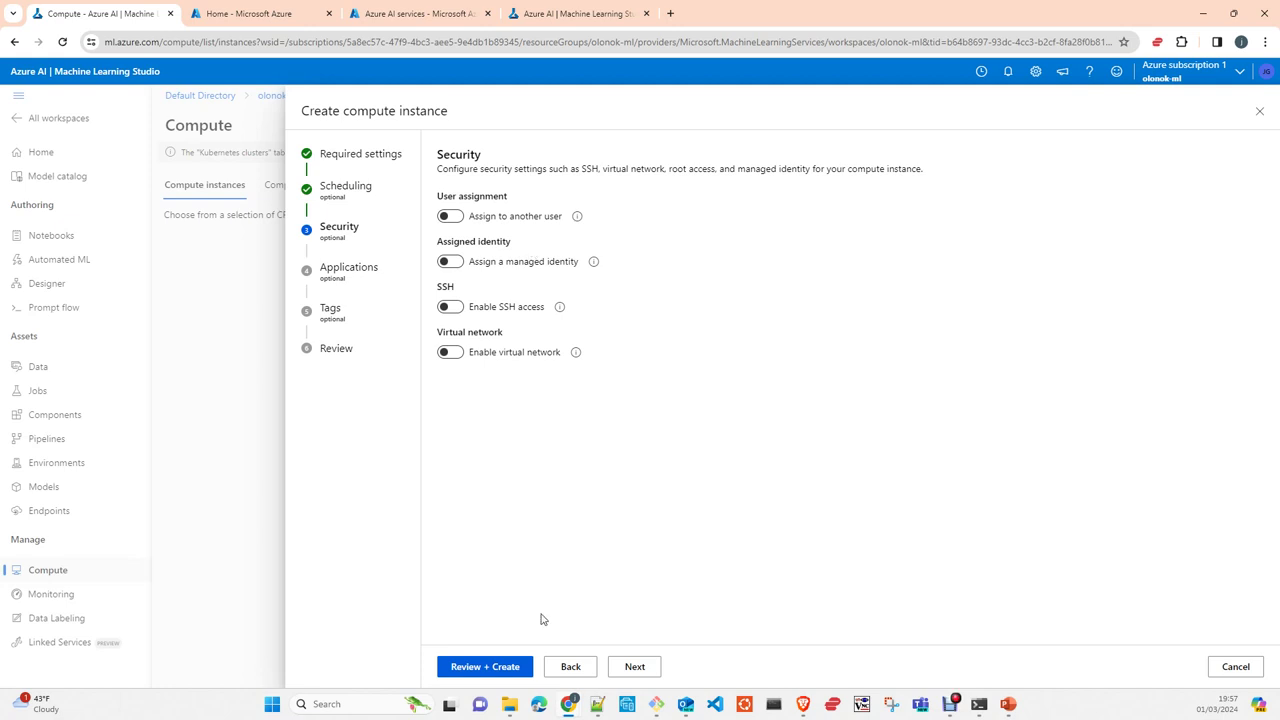
pyautogui.click(642, 671)
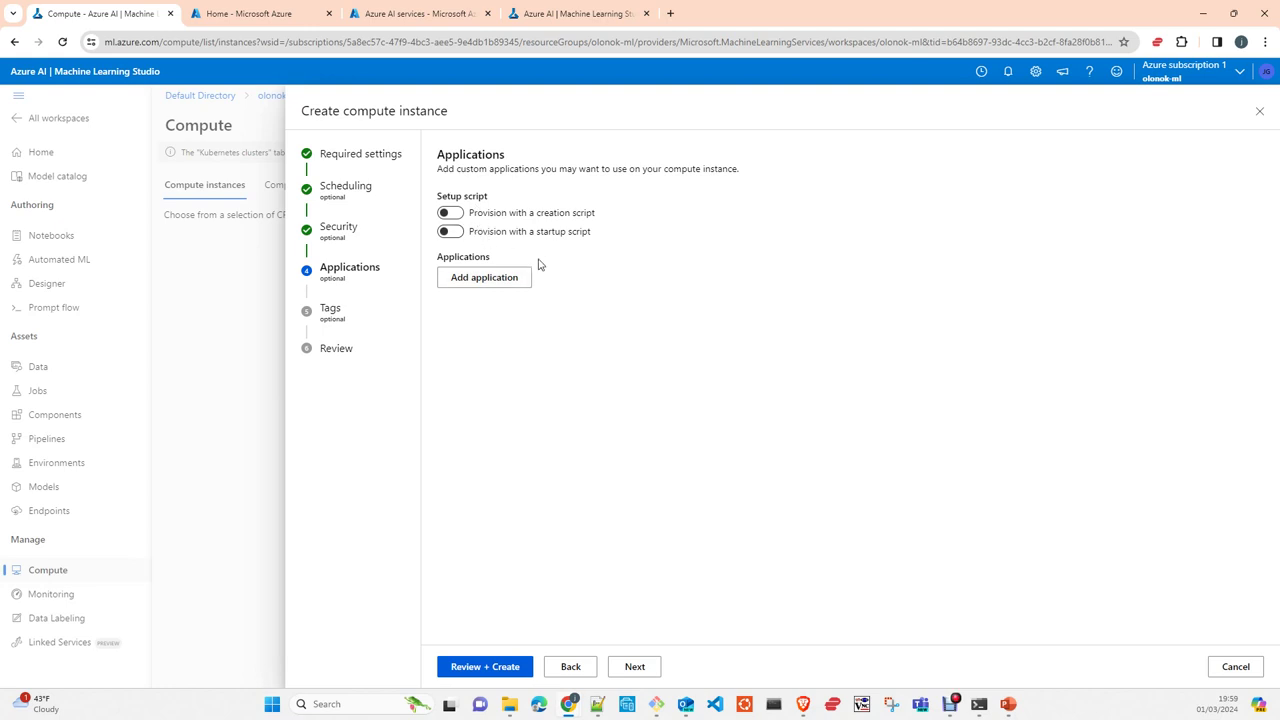
pyautogui.click(634, 666)
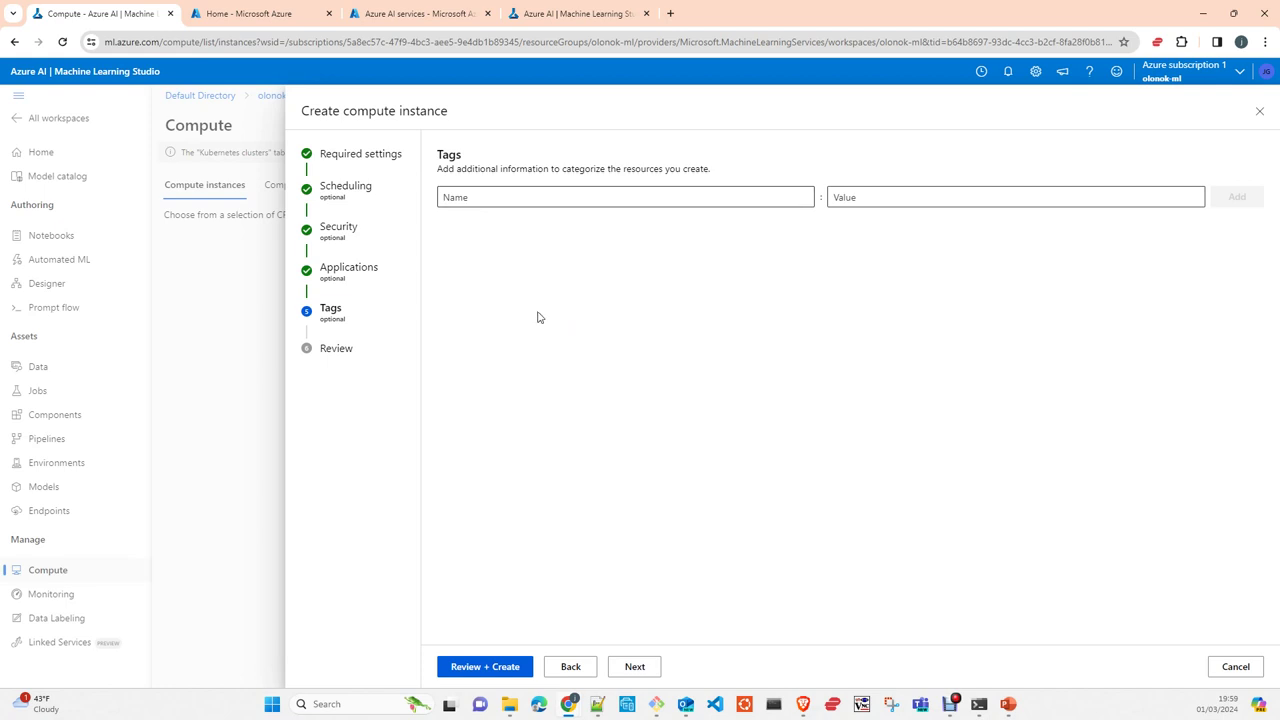
pyautogui.click(646, 667)
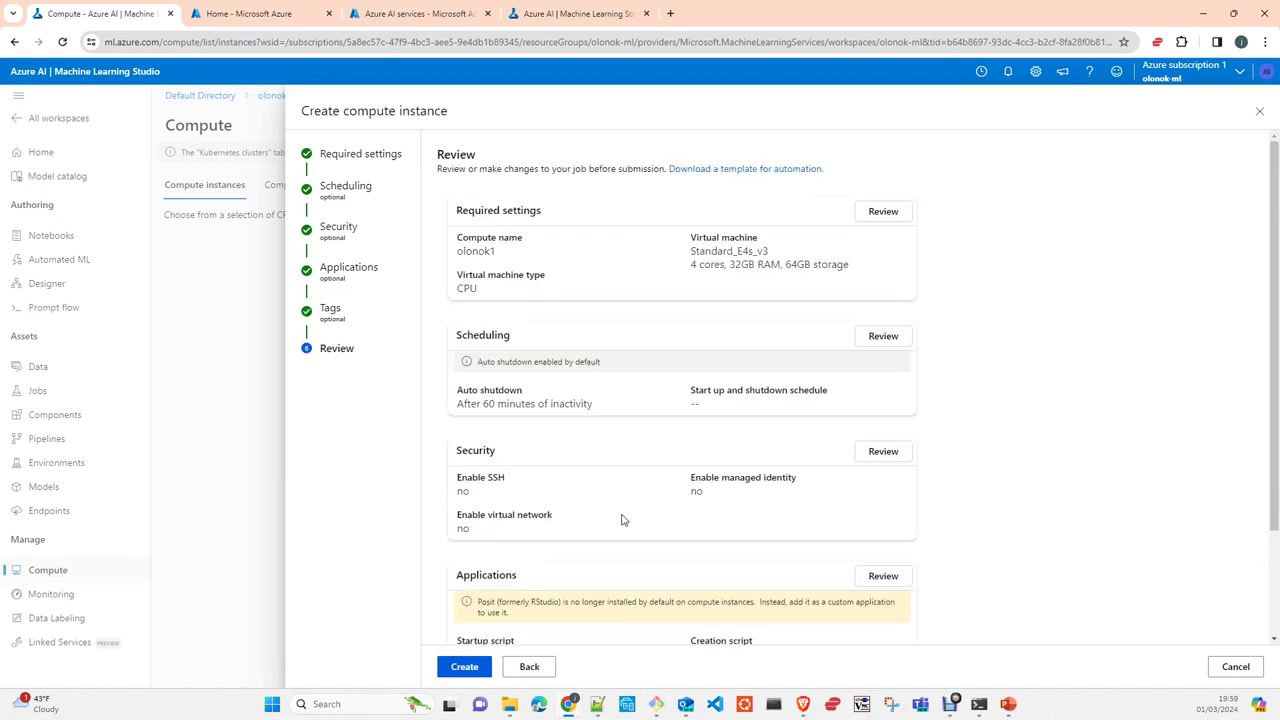
pyautogui.click(468, 668)
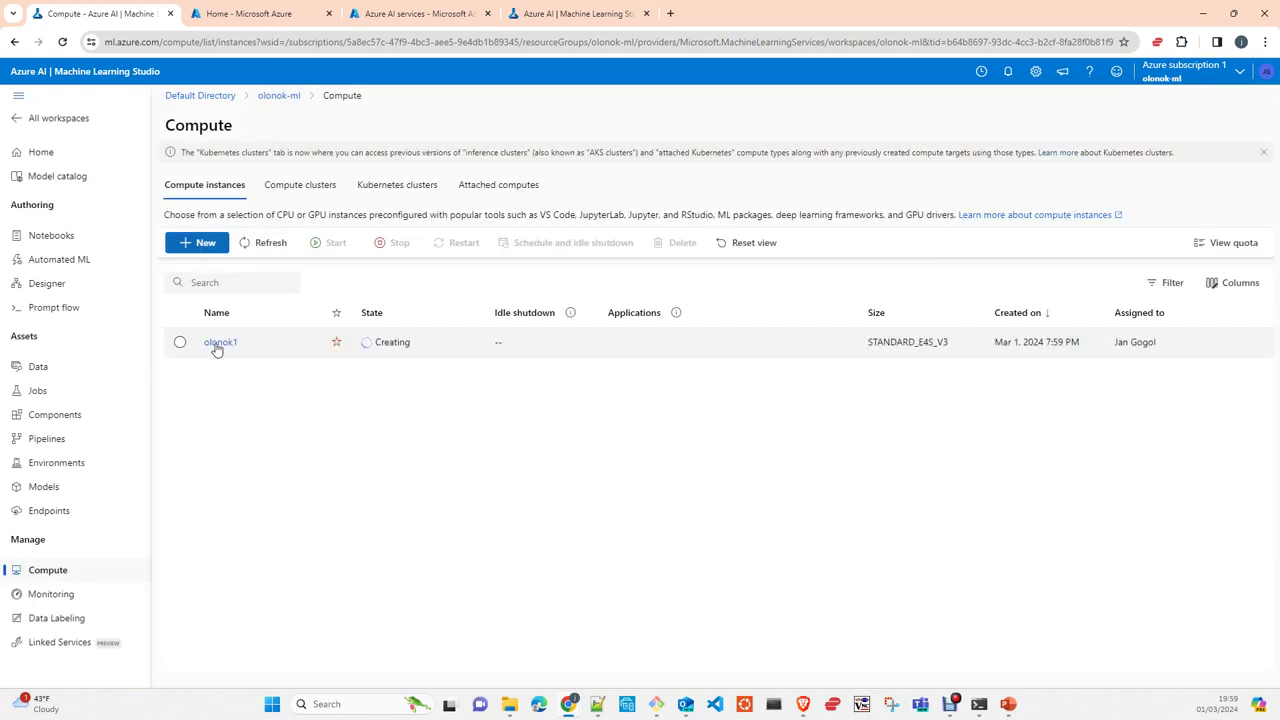
# Start an Automated ML job and examine its basic settings, including the options for an existing or a new experiment
pyautogui.click(59, 264)
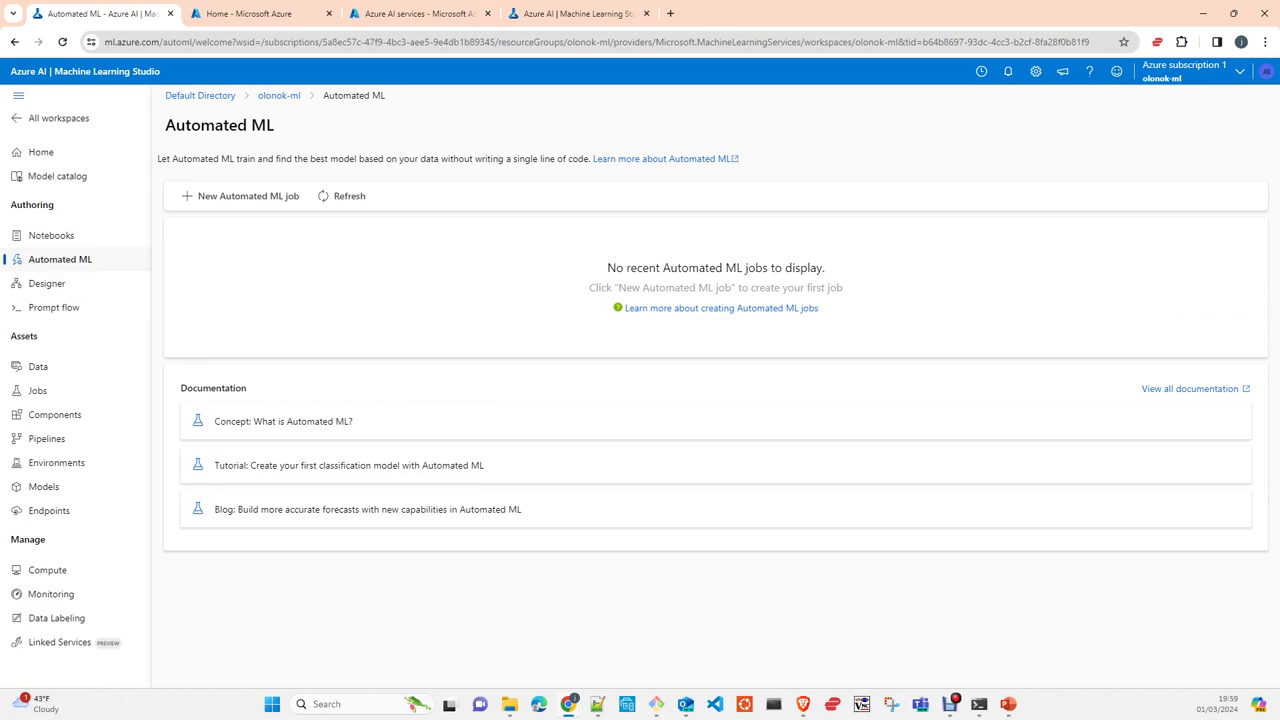
pyautogui.click(243, 203)
pyautogui.click(243, 203)
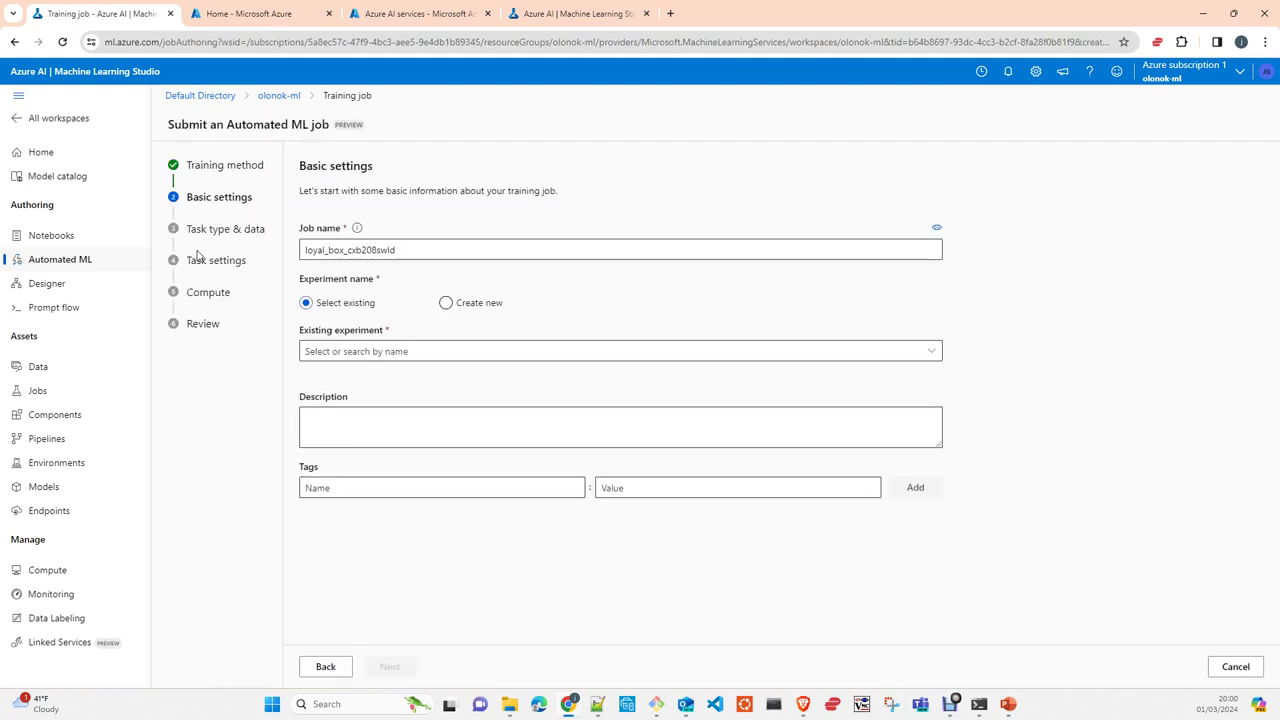
pyautogui.click(420, 351)
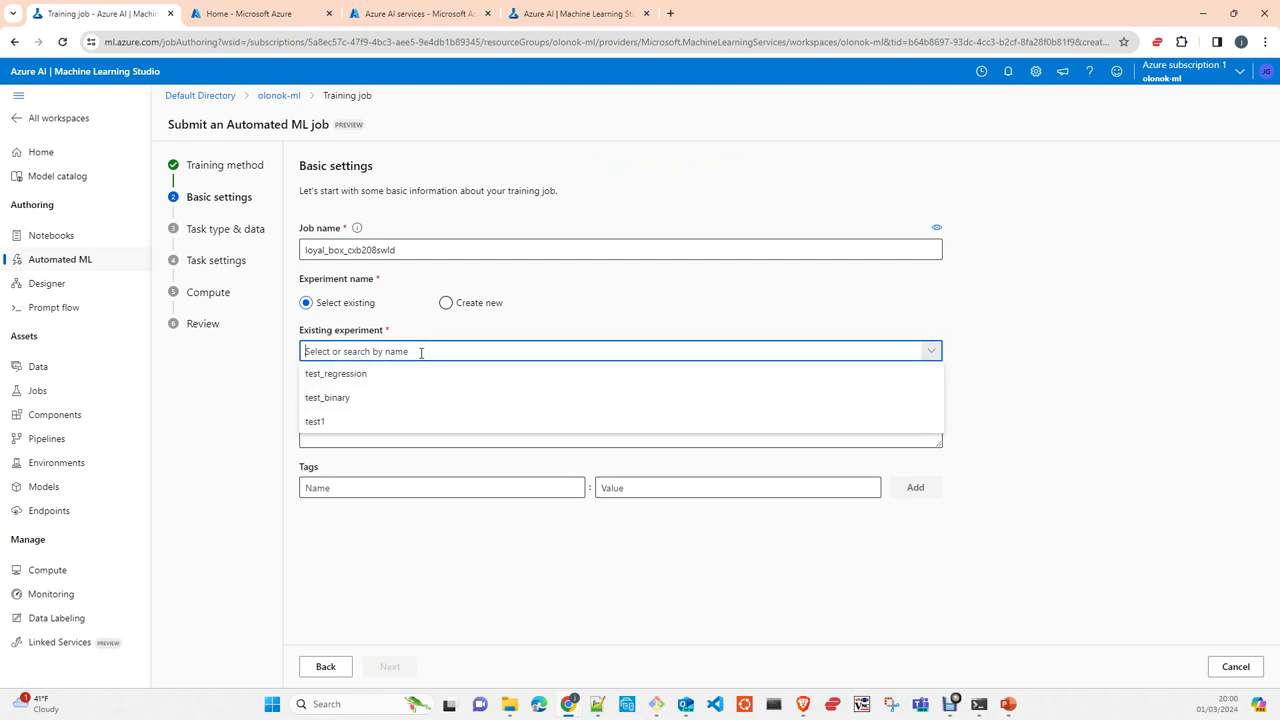
pyautogui.click(462, 303)
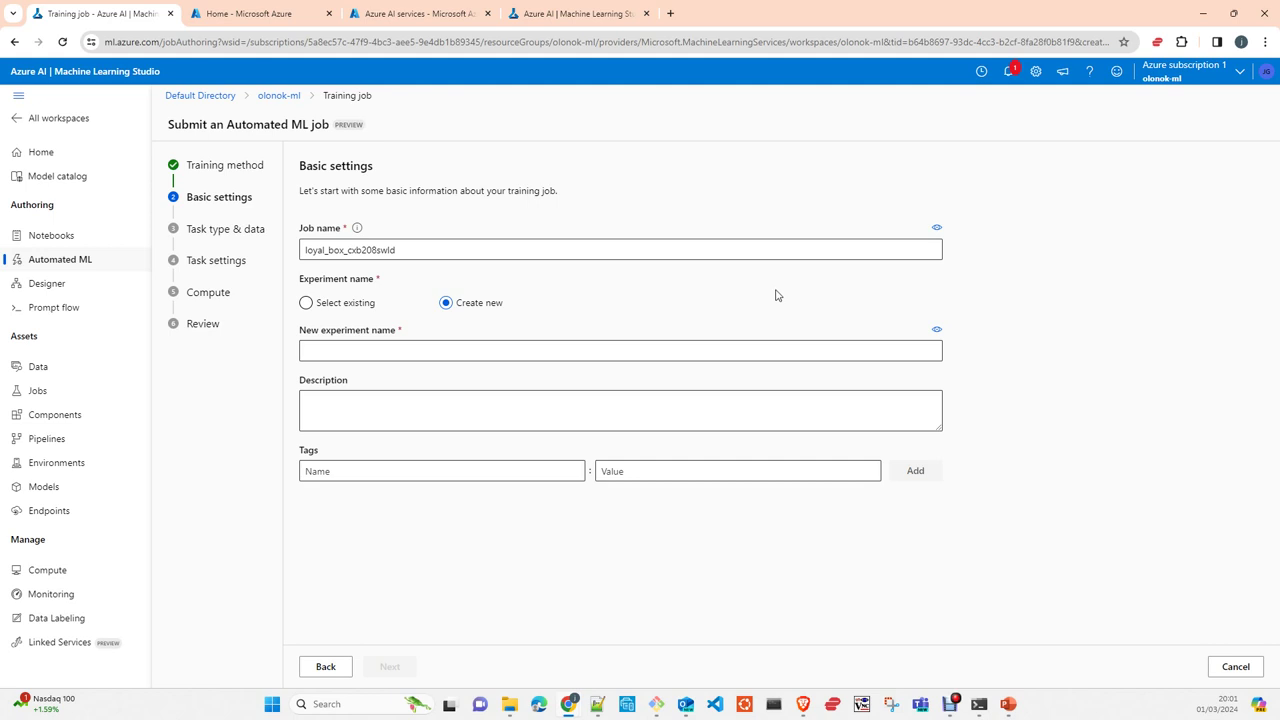
pyautogui.tripleClick(773, 293)
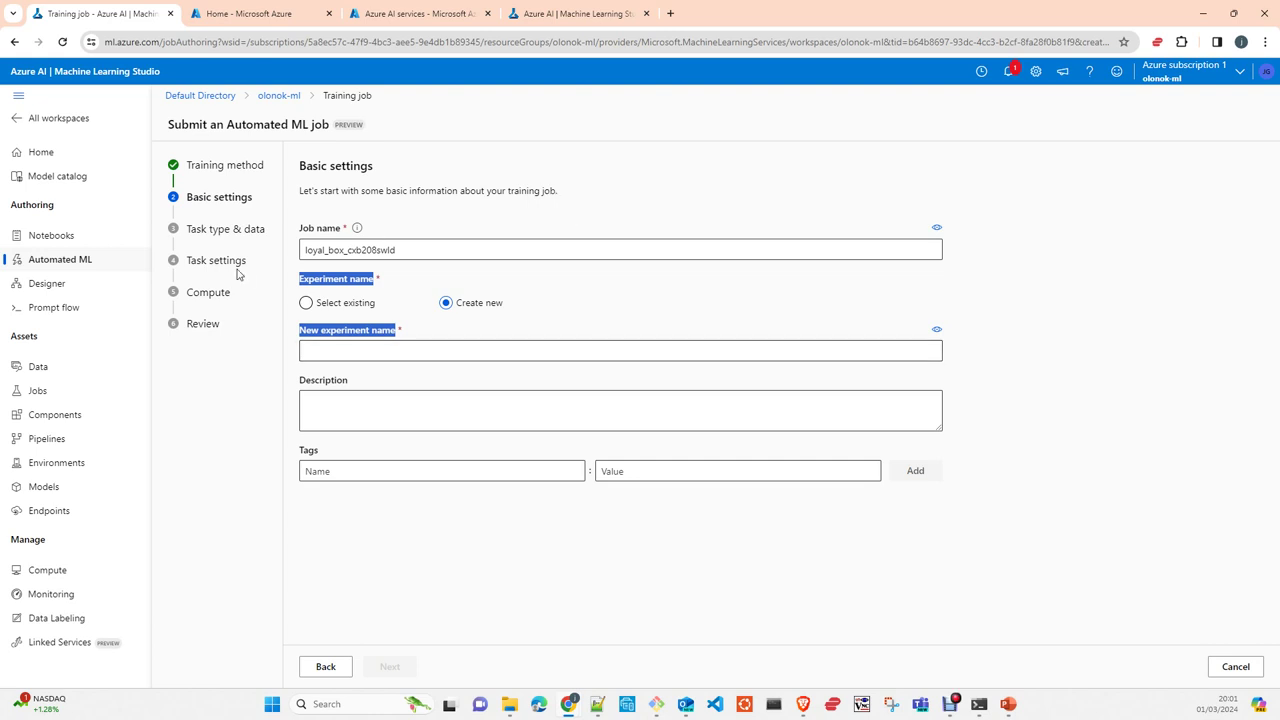
# Check the applications offered for the olonok1 compute instance and view its JupyterLab launcher before closing it
pyautogui.click(51, 236)
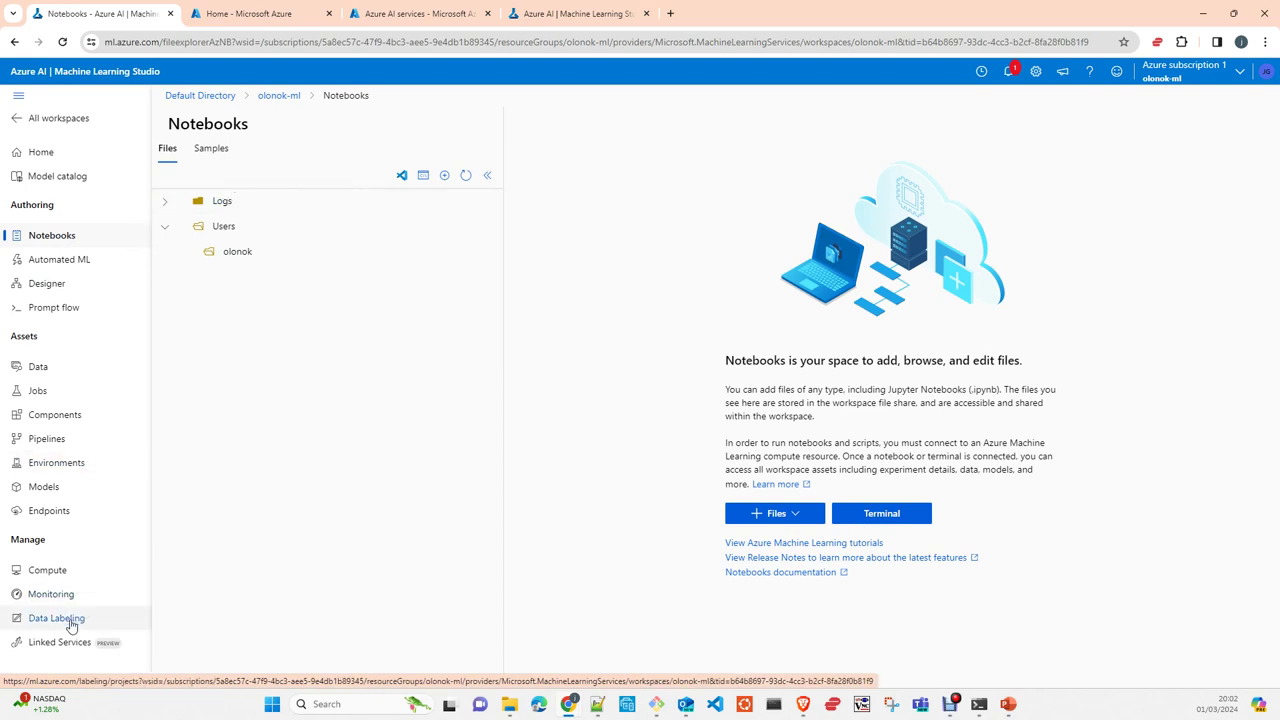
pyautogui.click(55, 575)
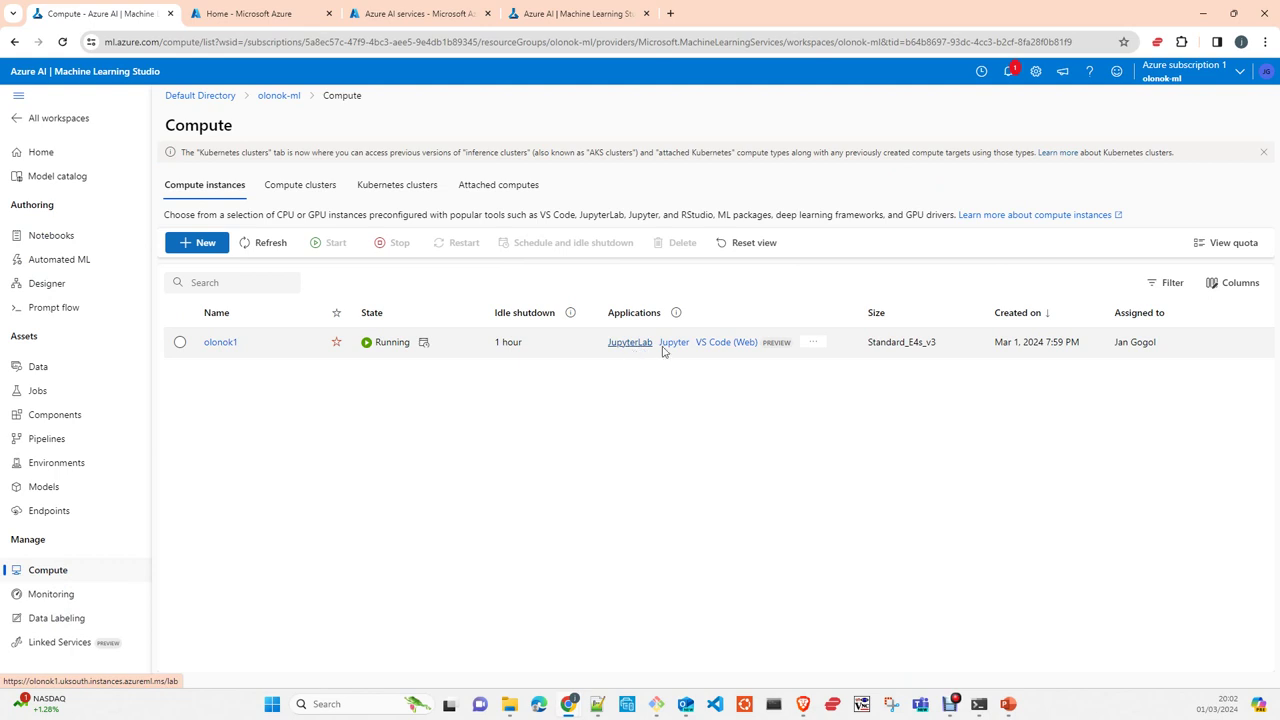
pyautogui.click(813, 345)
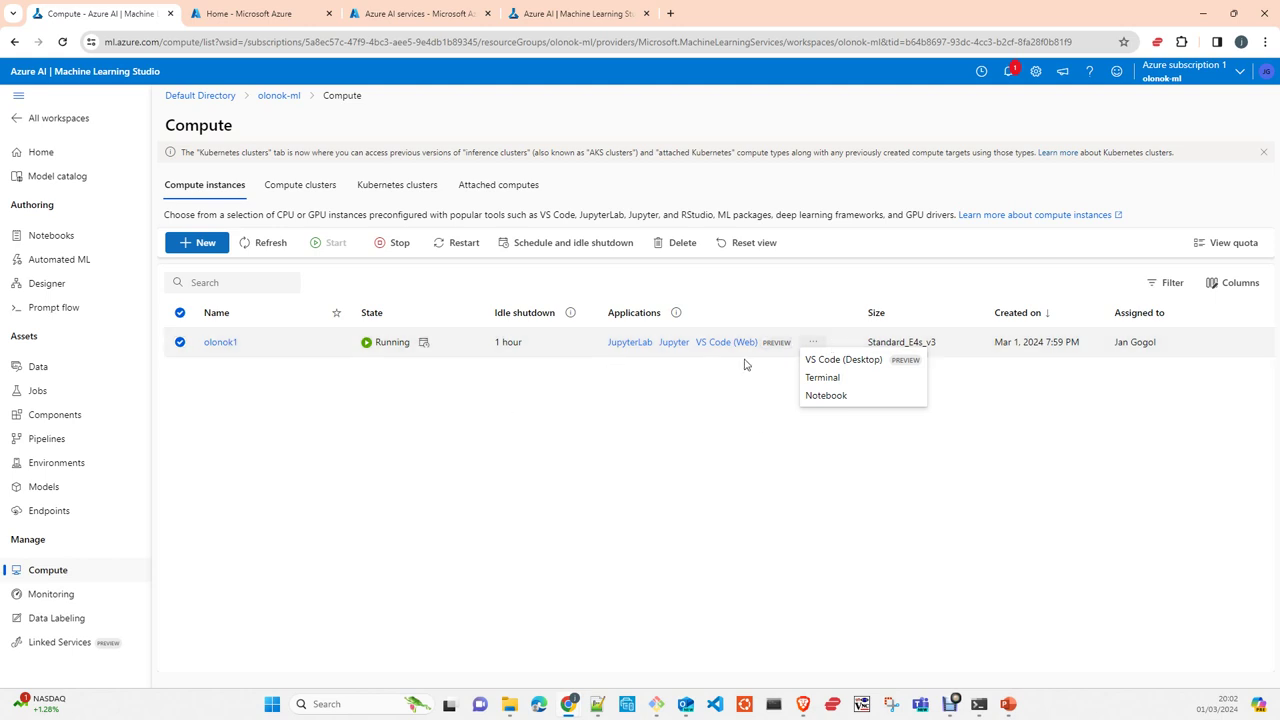
pyautogui.click(634, 346)
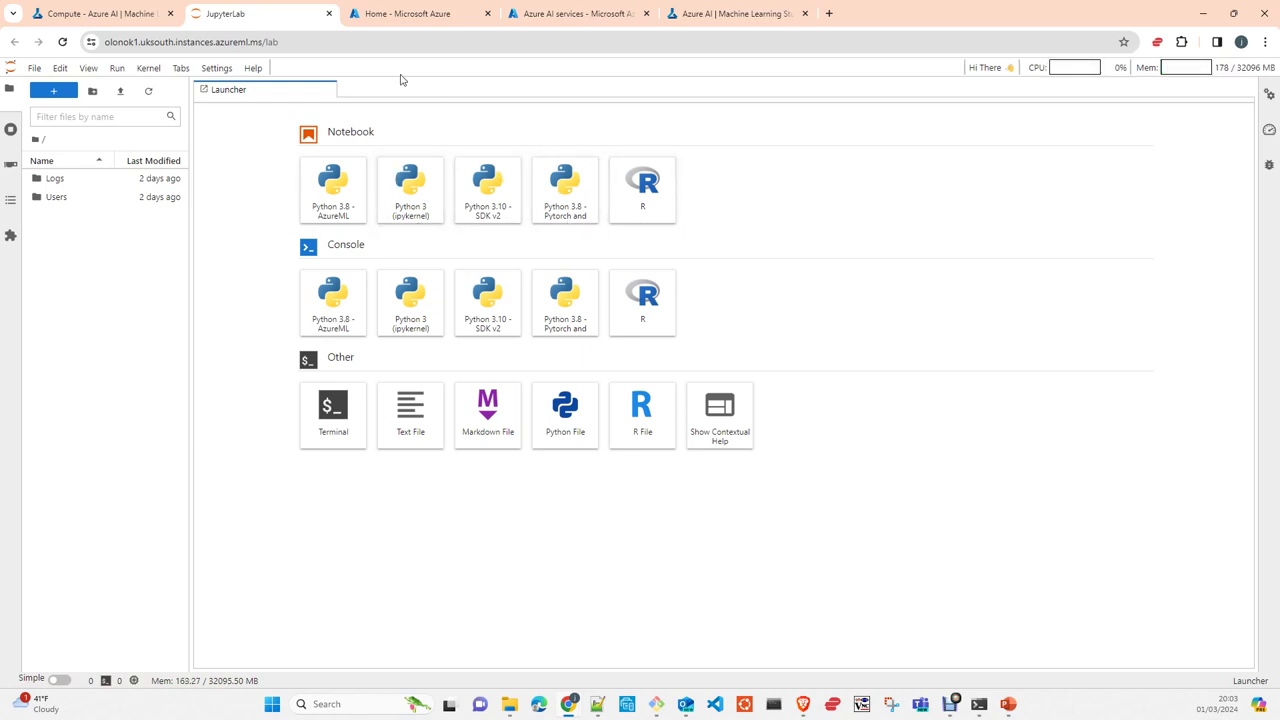
pyautogui.click(327, 14)
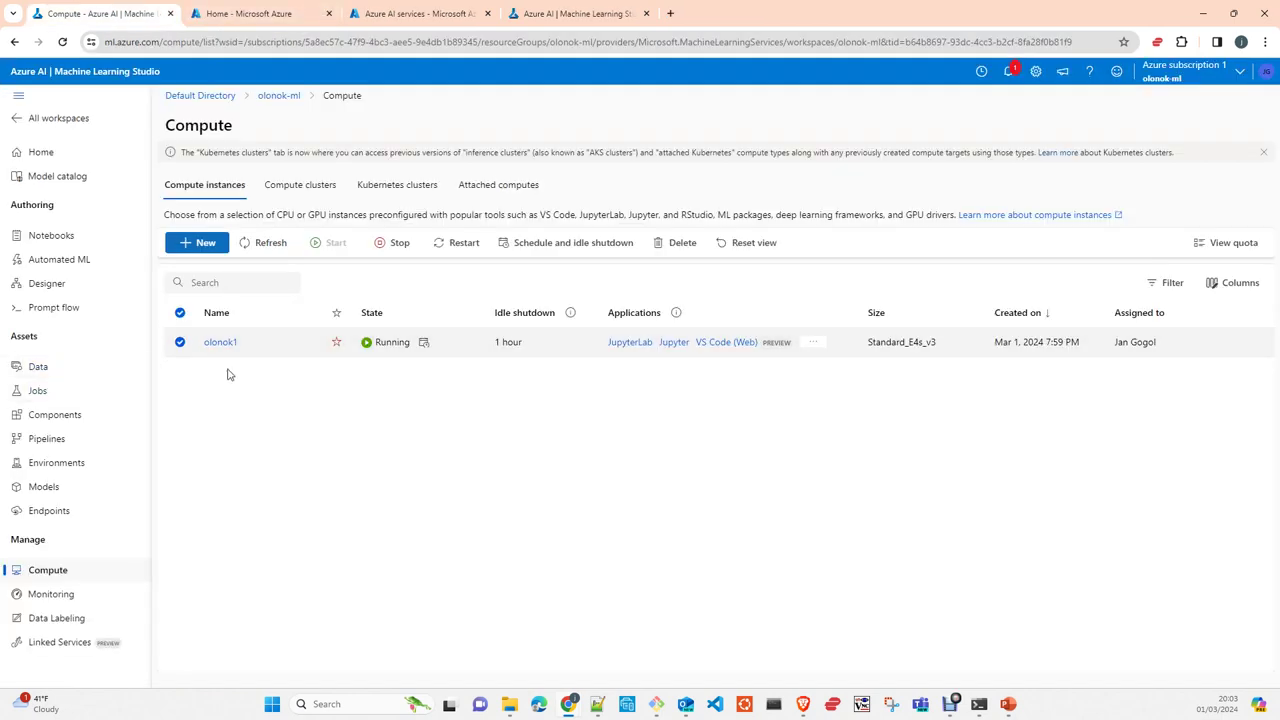
# Revisit the workspace's notebooks and open the Regression - Automobile Price Prediction (Basic) sample pipeline in the Designer
pyautogui.click(52, 240)
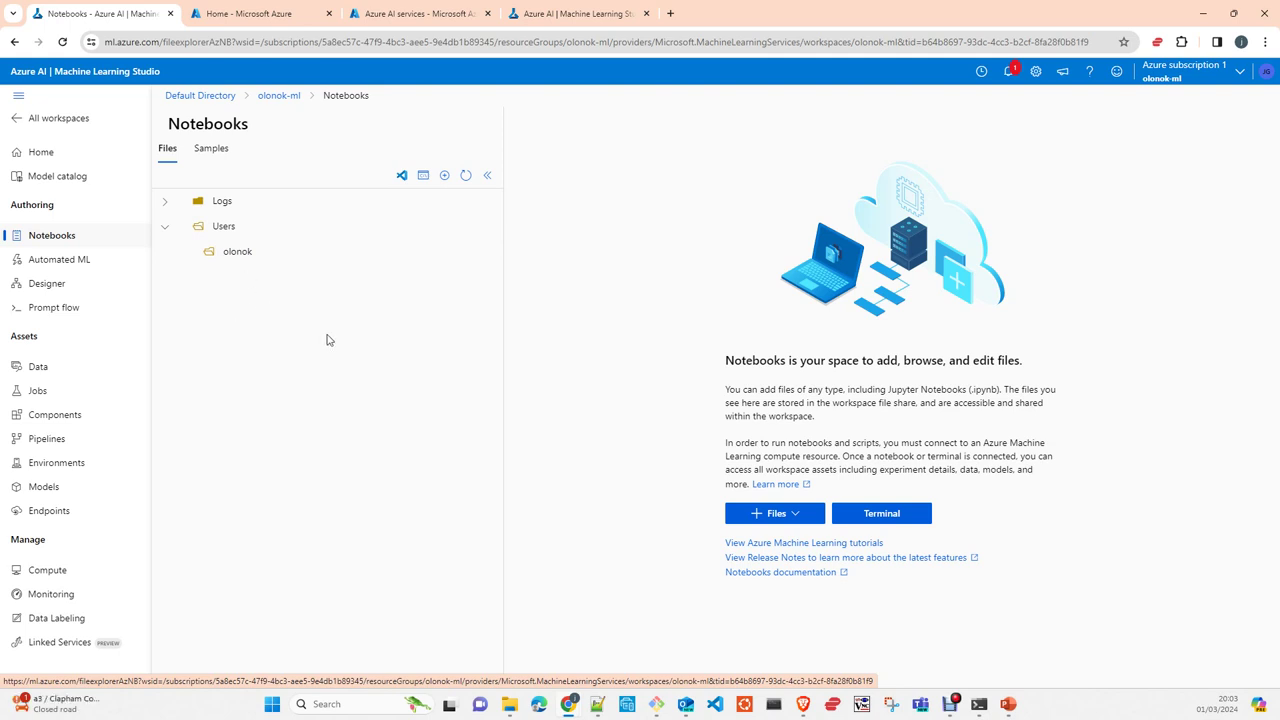
pyautogui.click(78, 294)
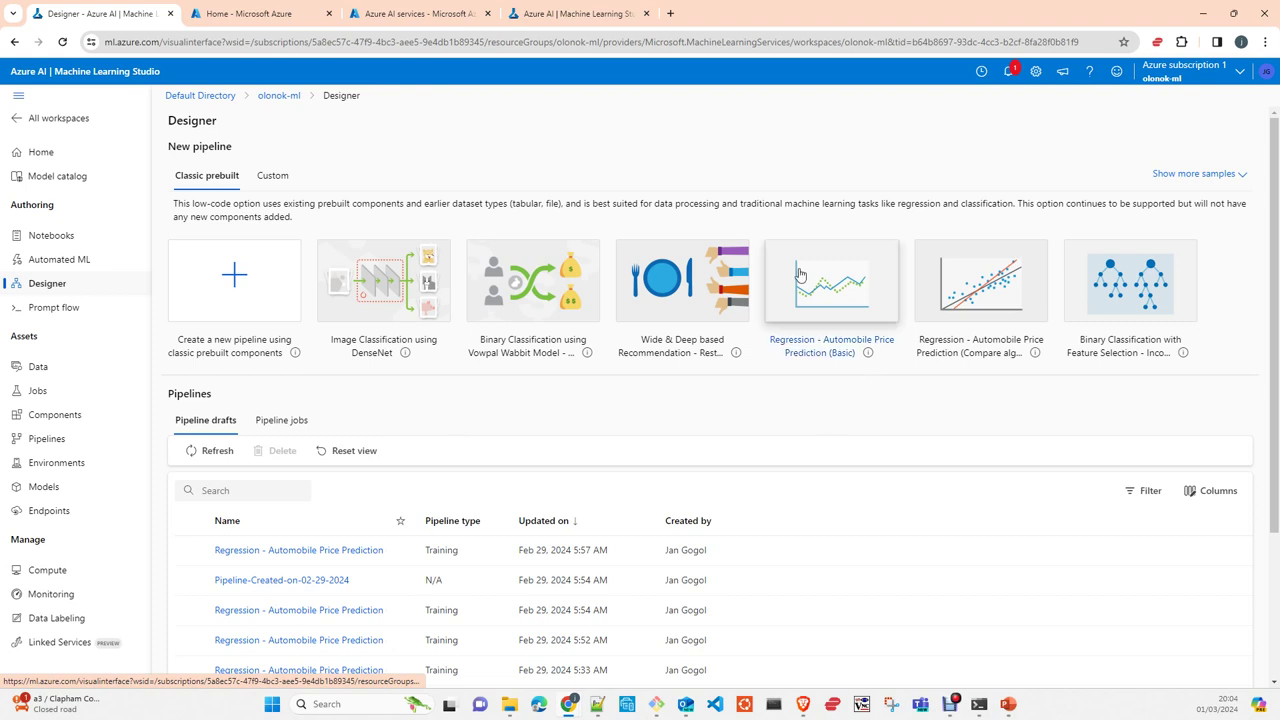
pyautogui.click(820, 290)
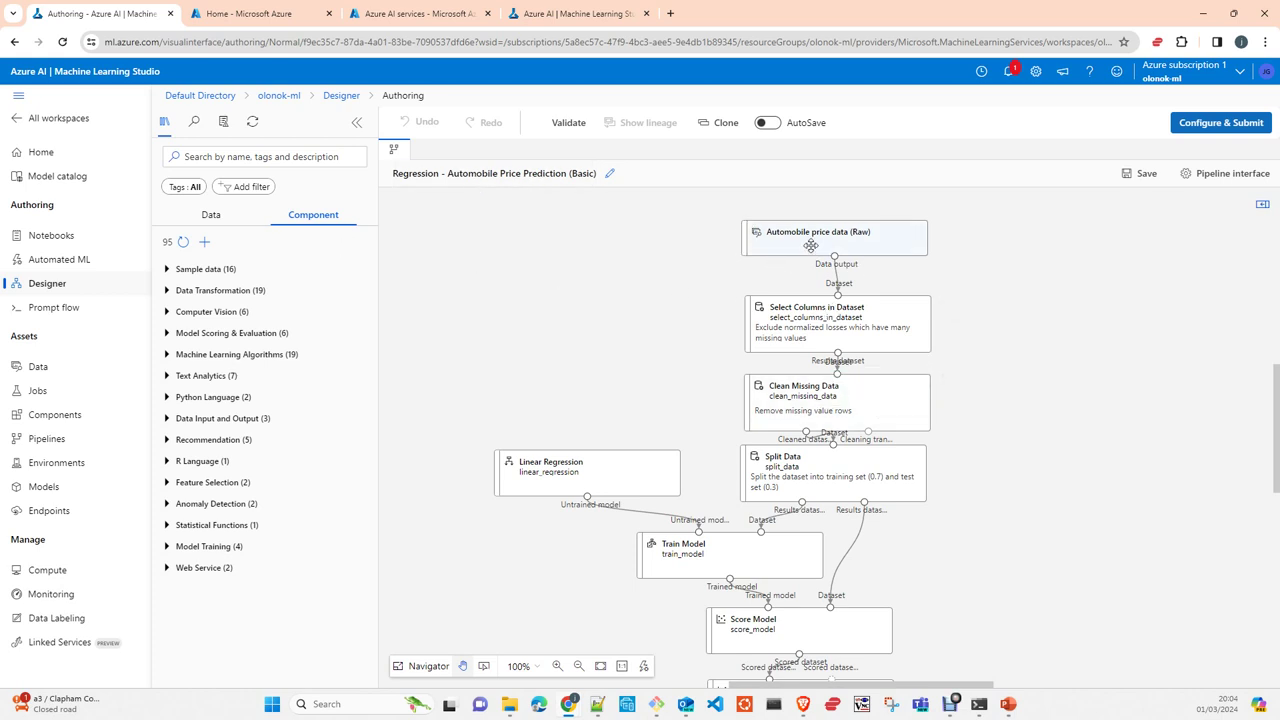
# Move the Automobile price data (Raw), Select Columns in Dataset and Clean Missing Data nodes leftward on the pipeline canvas
pyautogui.moveTo(810, 245); pyautogui.dragTo(625, 234)
pyautogui.moveTo(788, 323); pyautogui.dragTo(620, 307)
pyautogui.moveTo(822, 400); pyautogui.dragTo(668, 395)
pyautogui.click(686, 302)
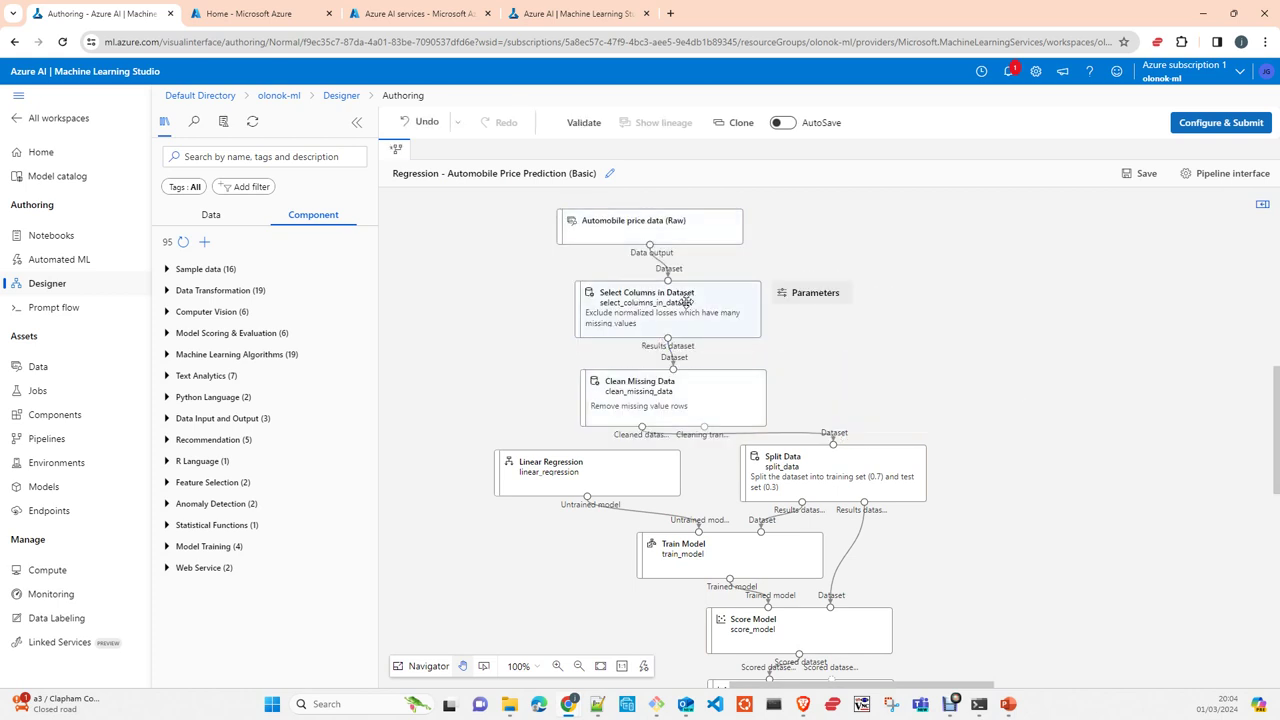
pyautogui.click(664, 333)
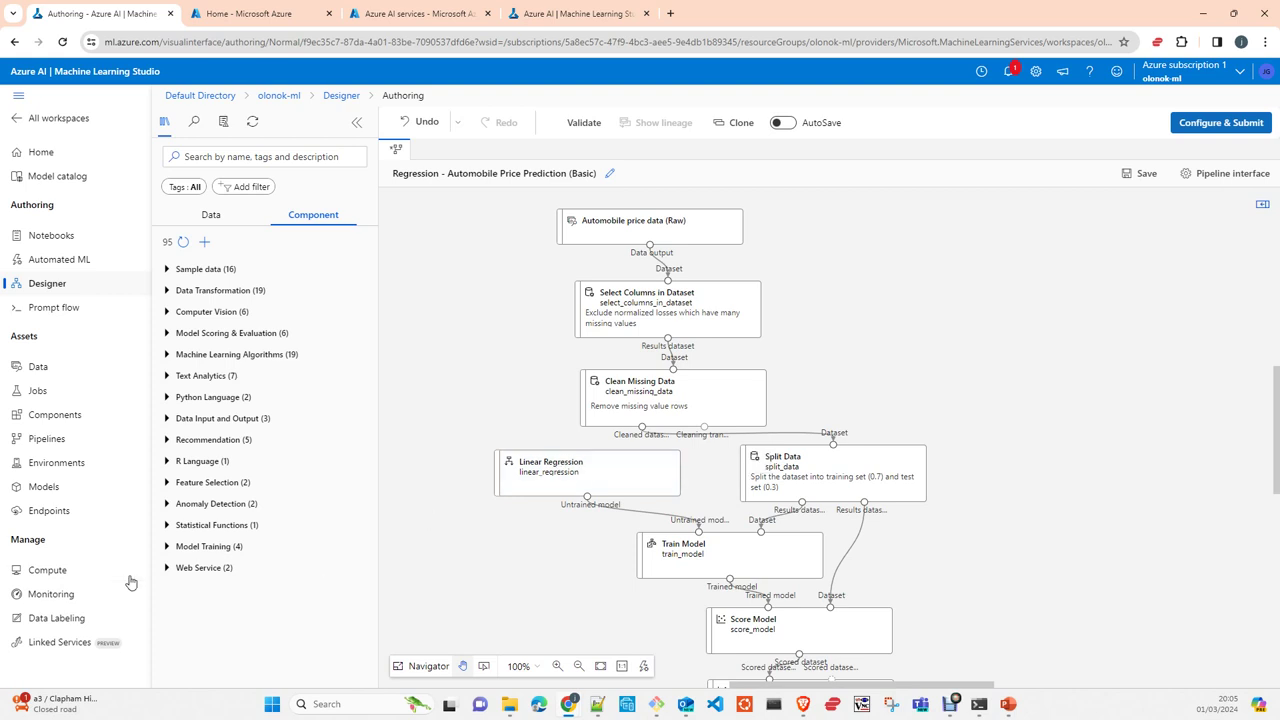
pyautogui.rightClick(62, 576)
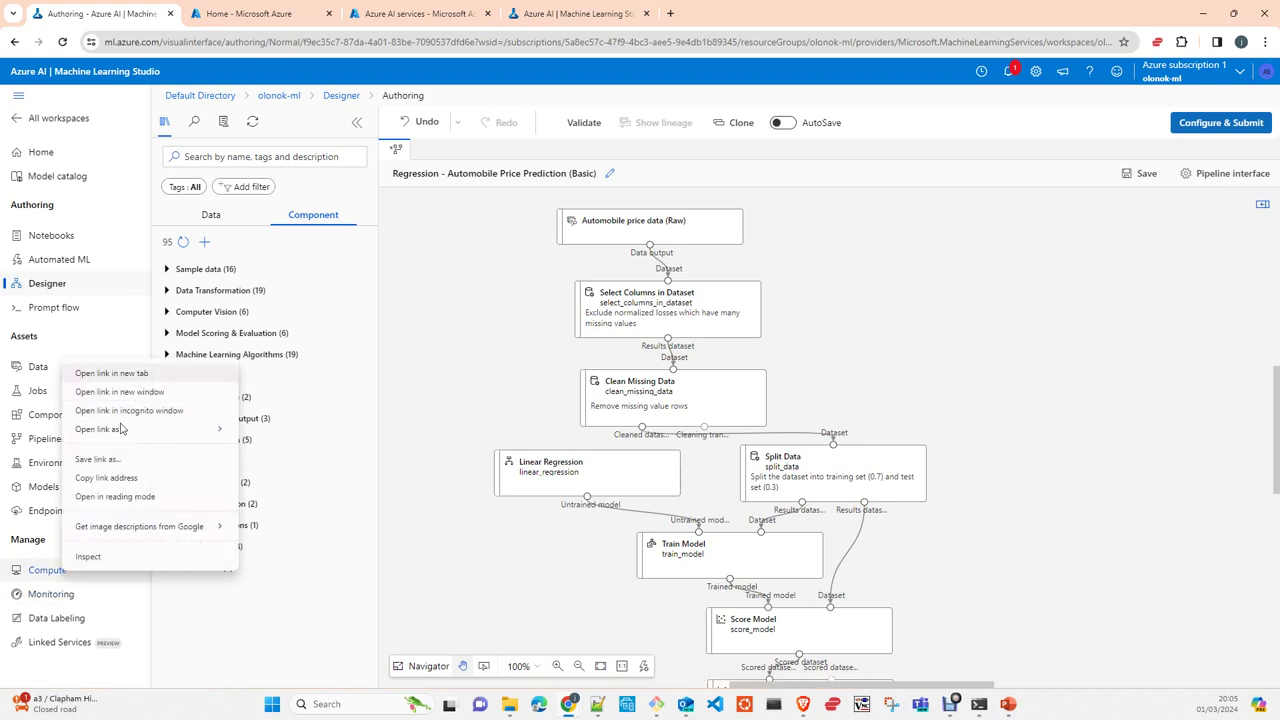
pyautogui.click(47, 580)
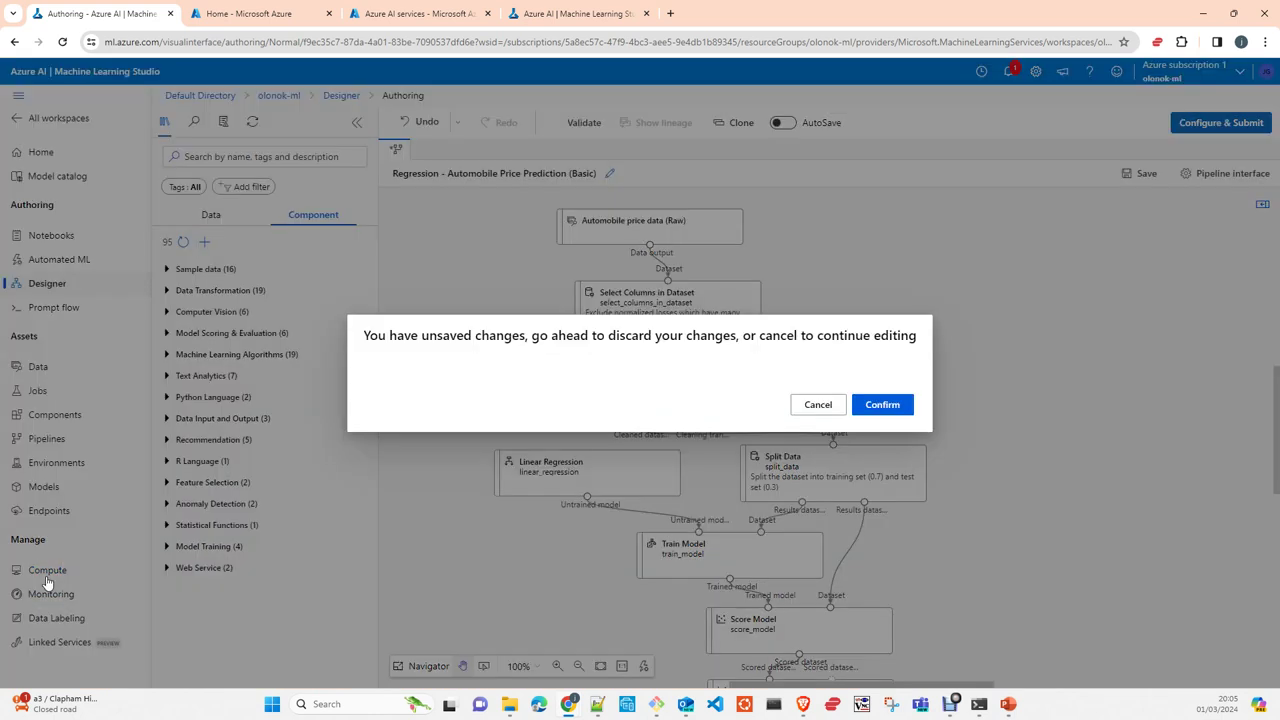
pyautogui.click(822, 406)
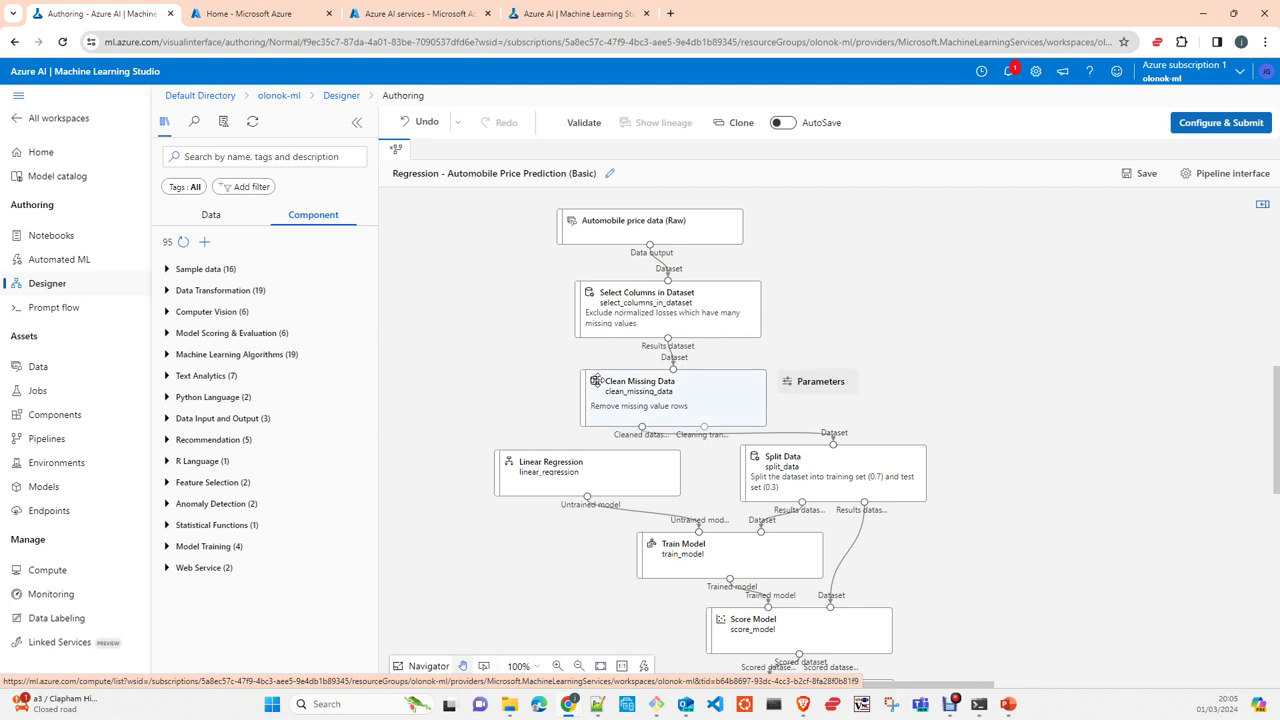
# Review the nodes of the automobile price pipeline and examine the Split Data parameters in detail
pyautogui.moveTo(598, 380)
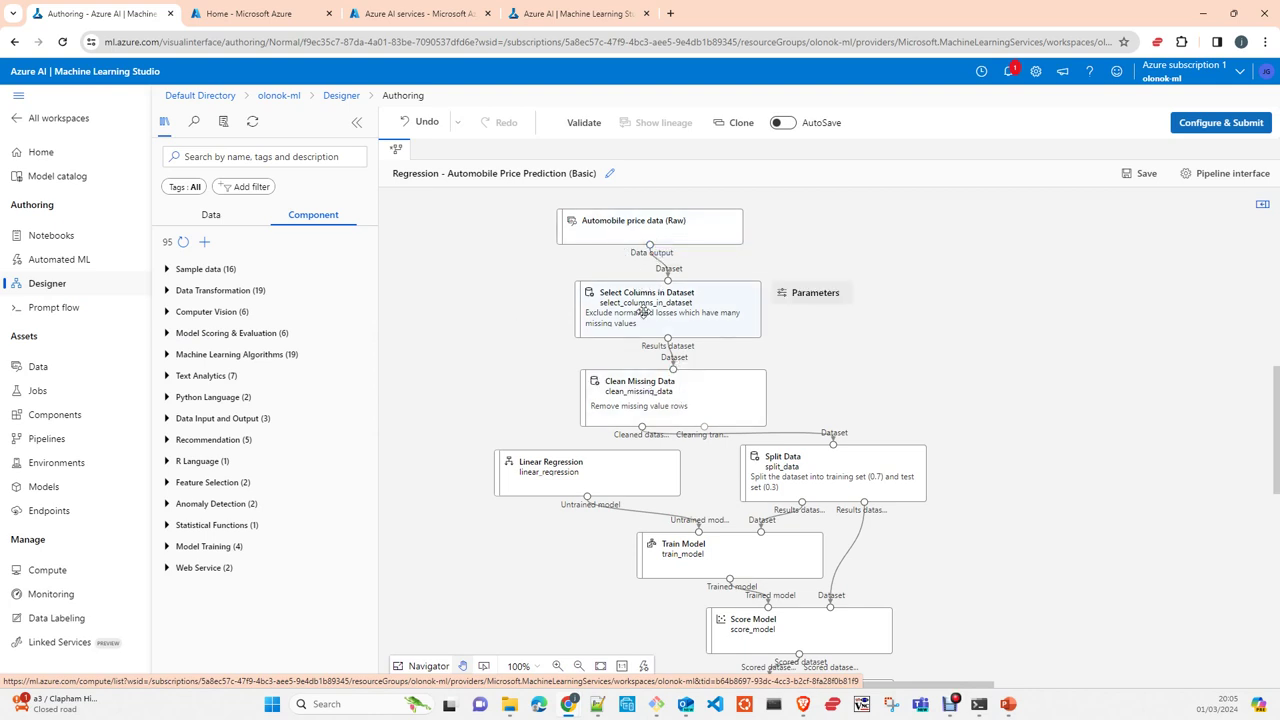
pyautogui.moveTo(680, 405)
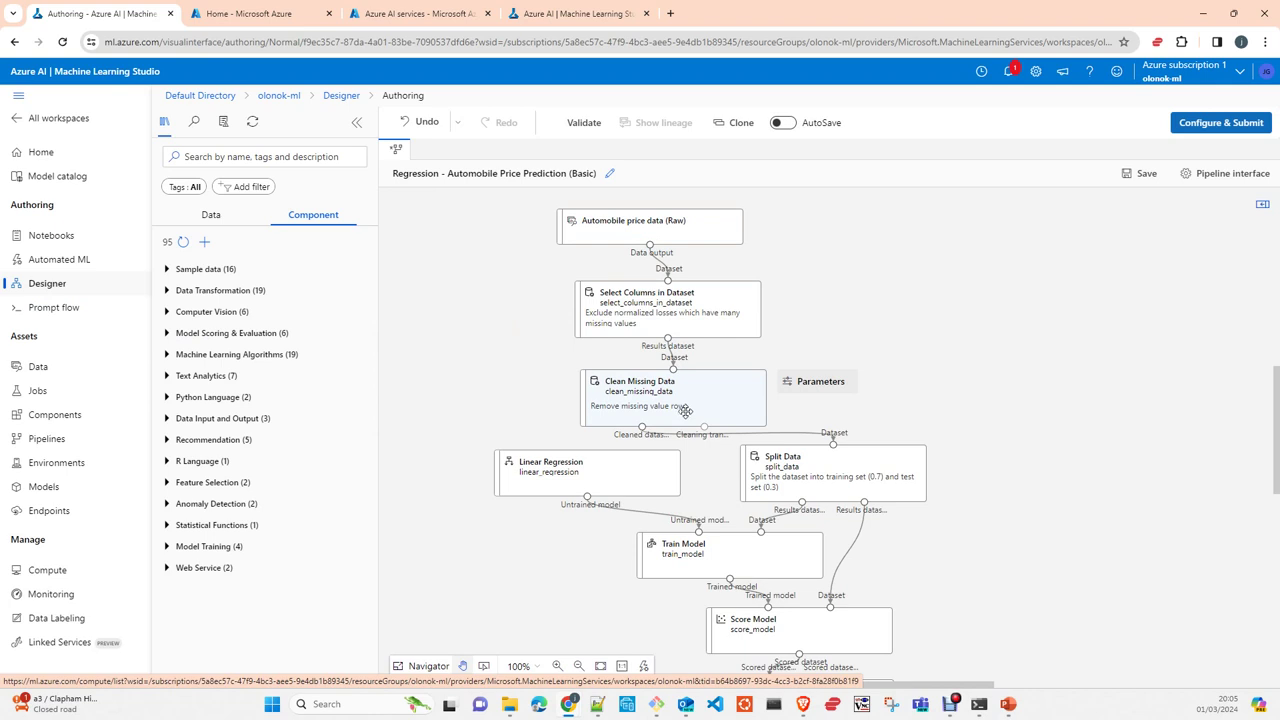
pyautogui.moveTo(622, 467)
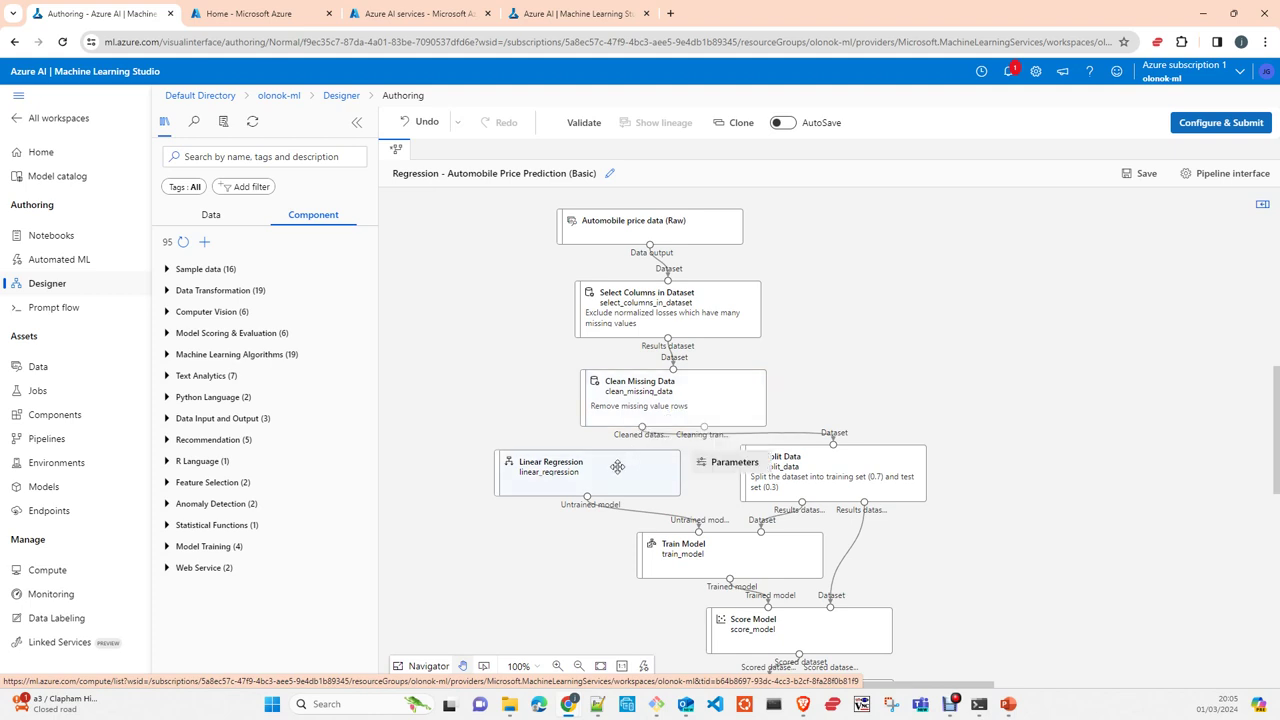
pyautogui.moveTo(832, 488)
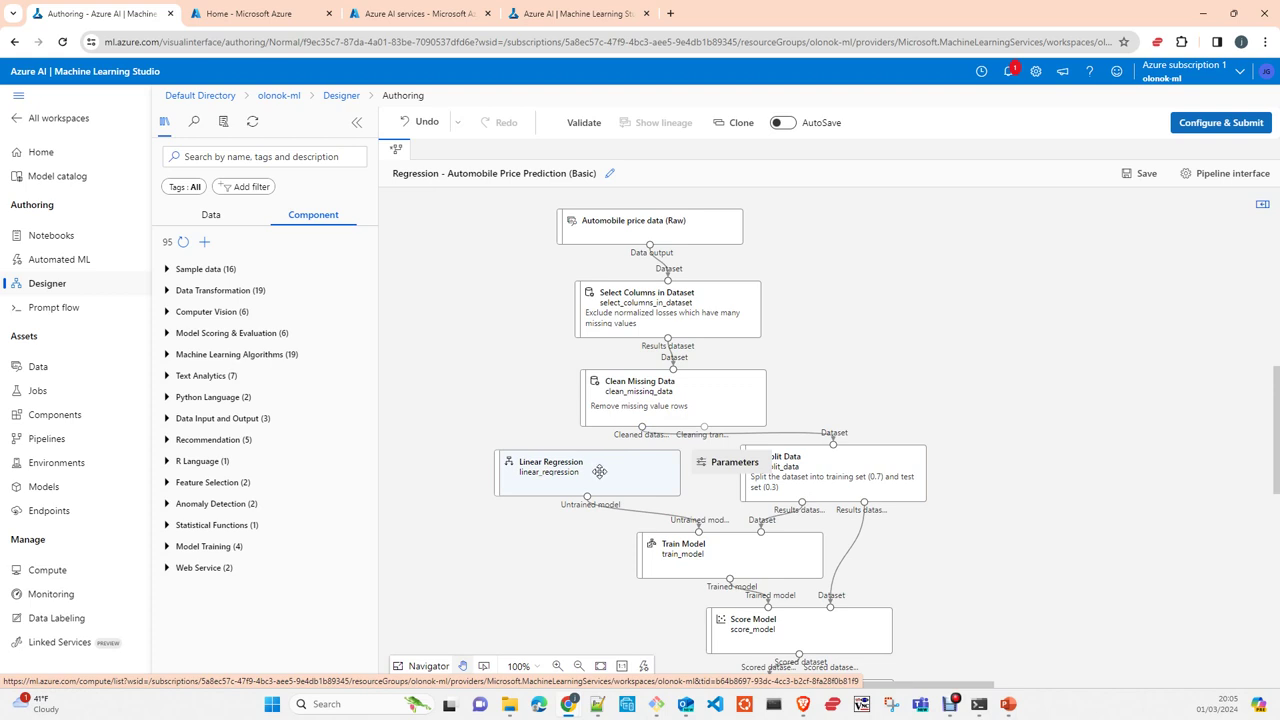
pyautogui.click(828, 478)
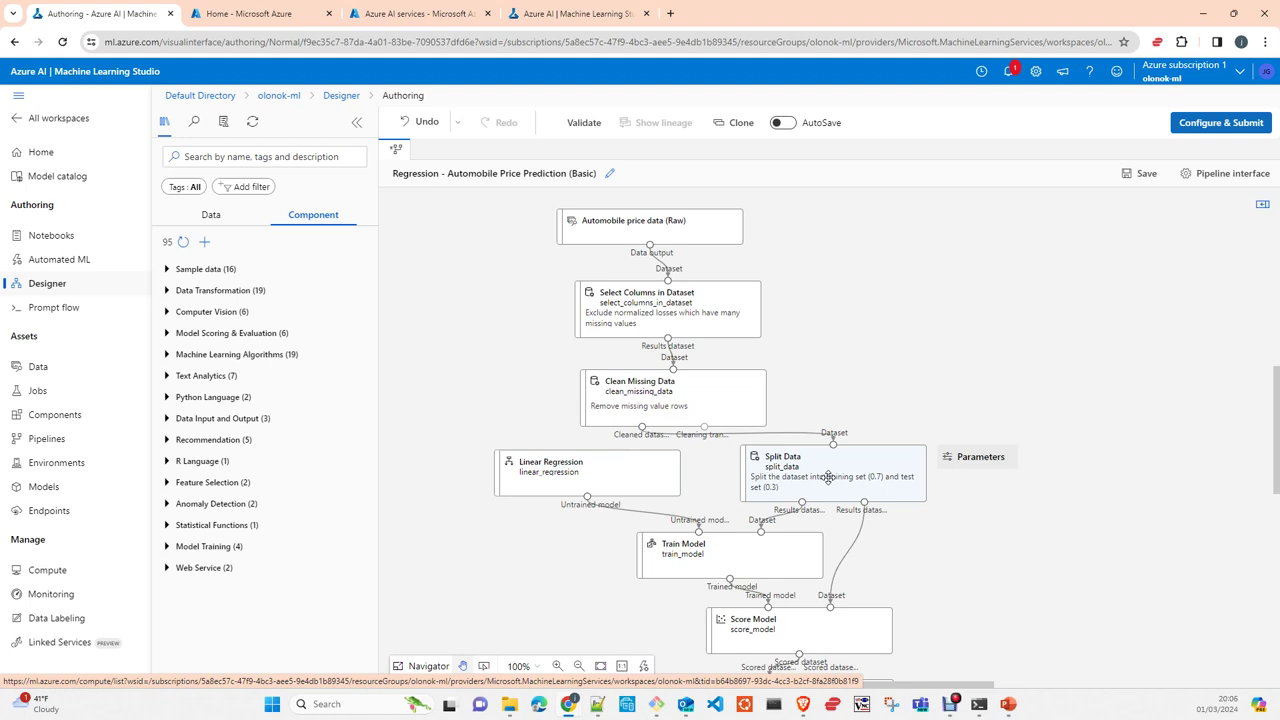
pyautogui.click(828, 477)
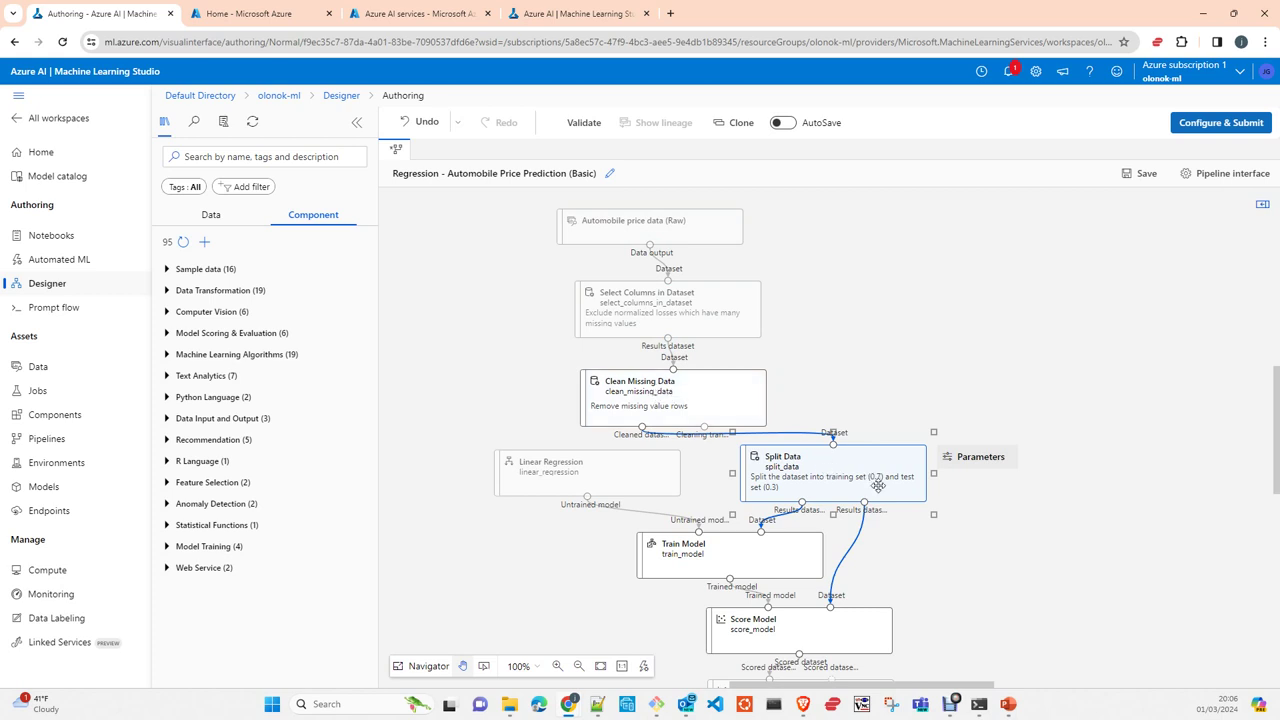
pyautogui.click(981, 468)
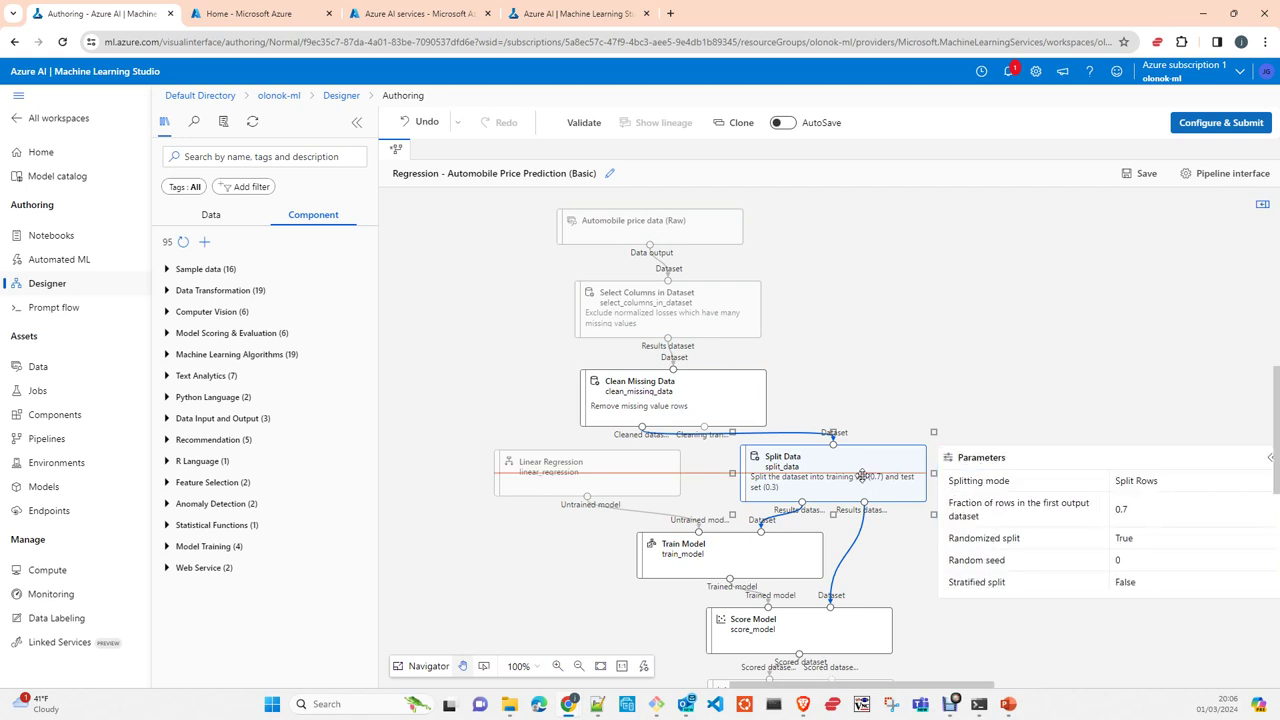
pyautogui.doubleClick(862, 477)
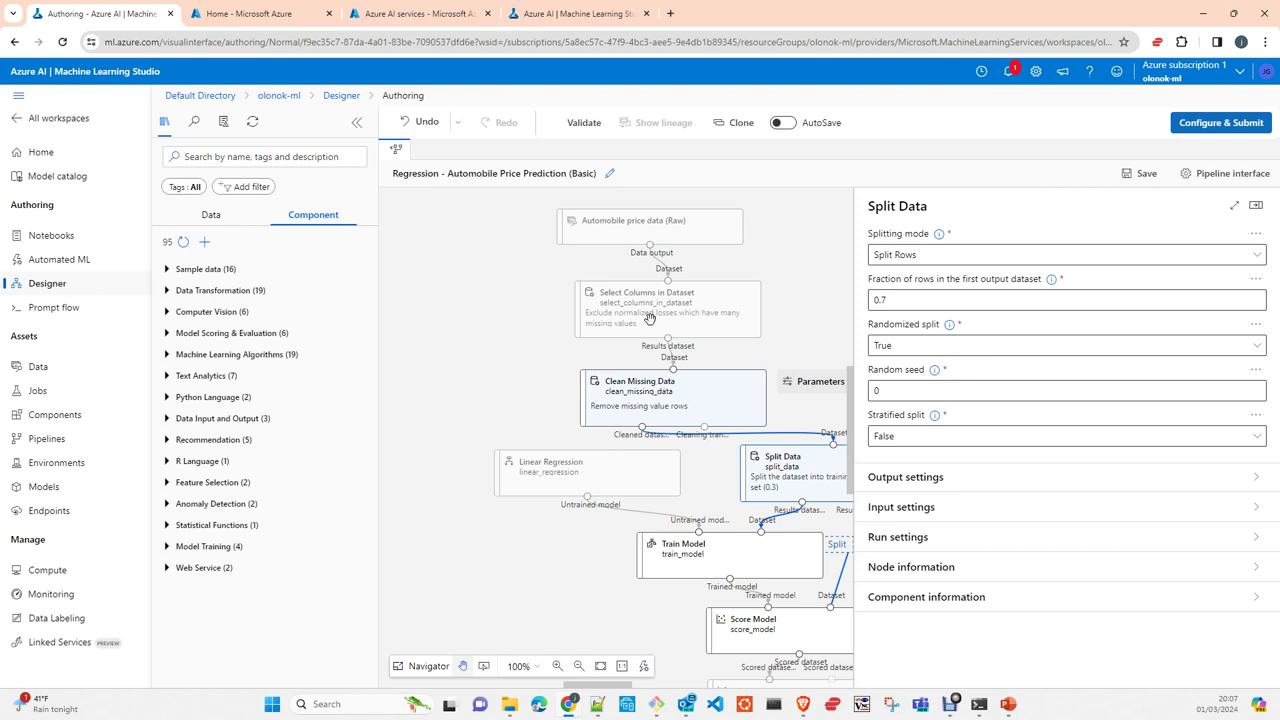
pyautogui.click(812, 254)
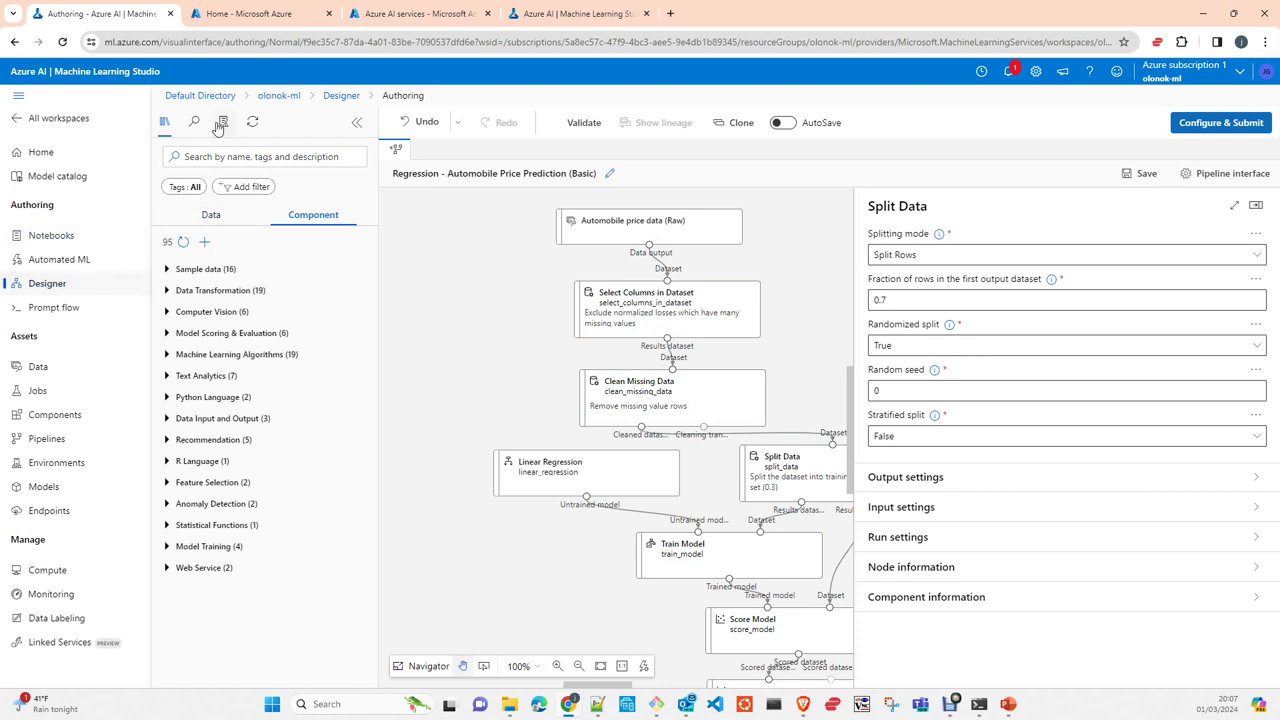
# Begin setting up a pipeline job under a new experiment named test1 and proceed to its inputs and outputs
pyautogui.click(1233, 128)
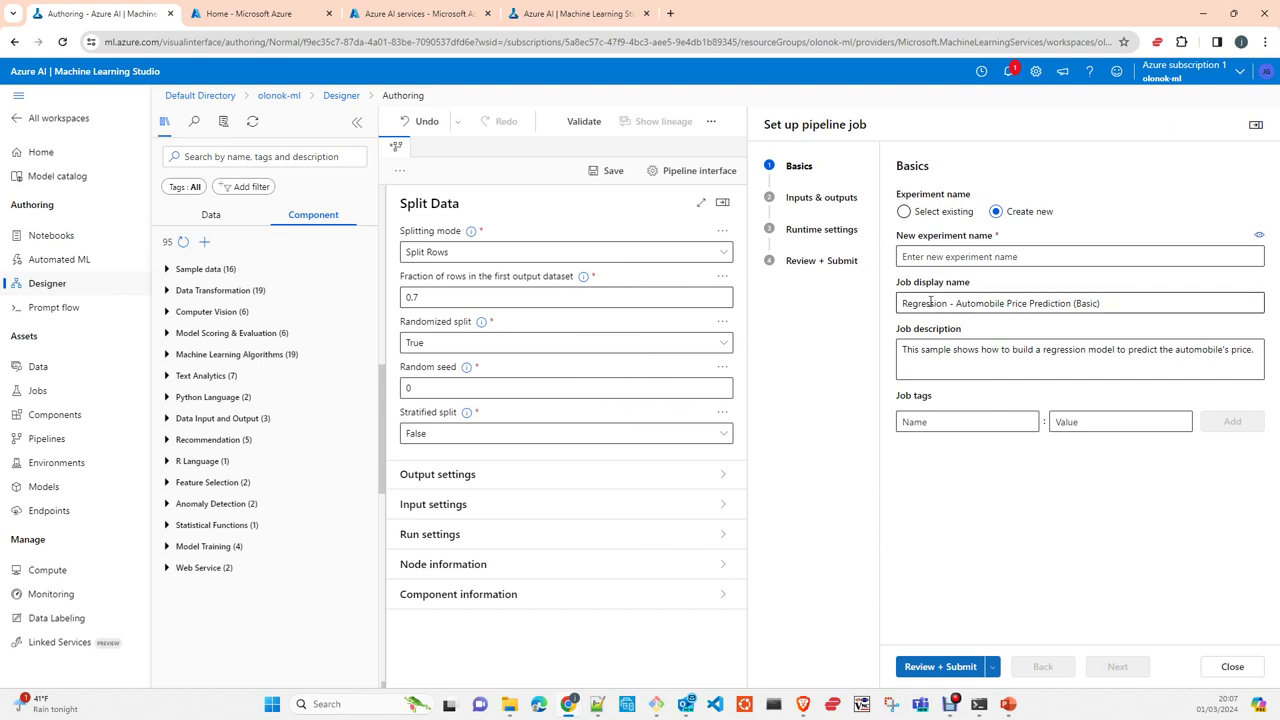
pyautogui.click(930, 257)
pyautogui.write('tes')
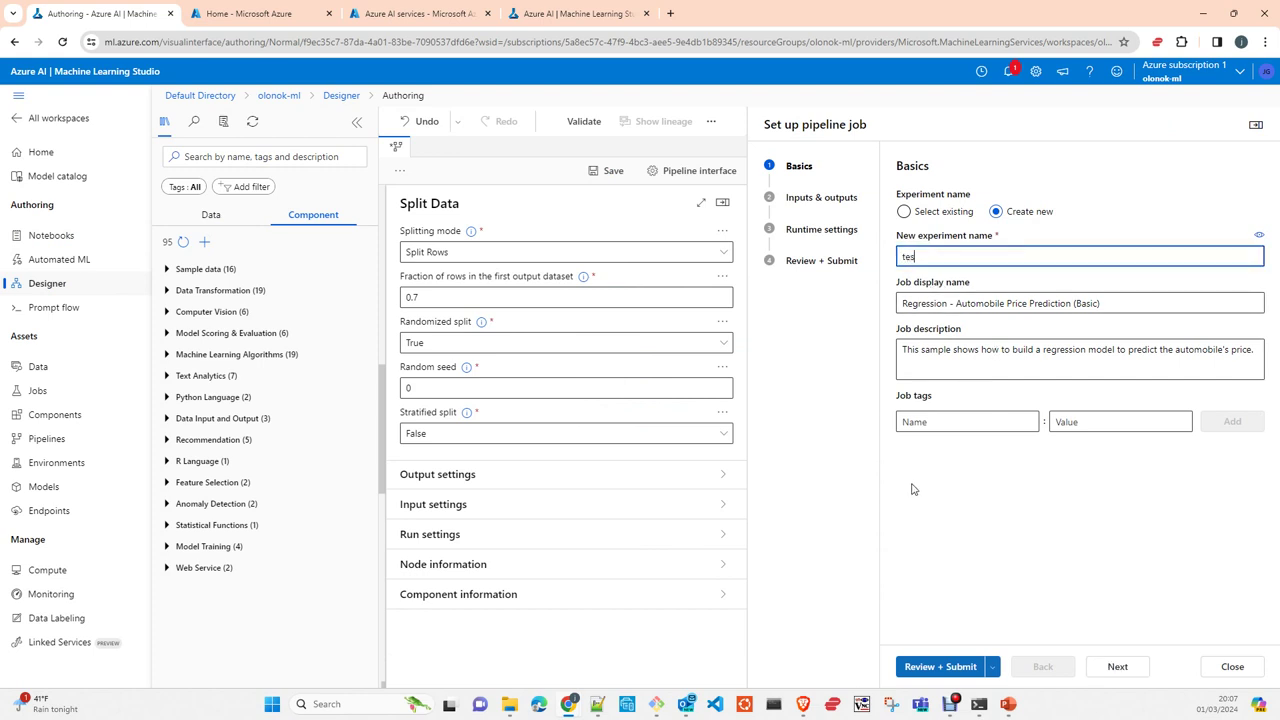
pyautogui.write('t1')
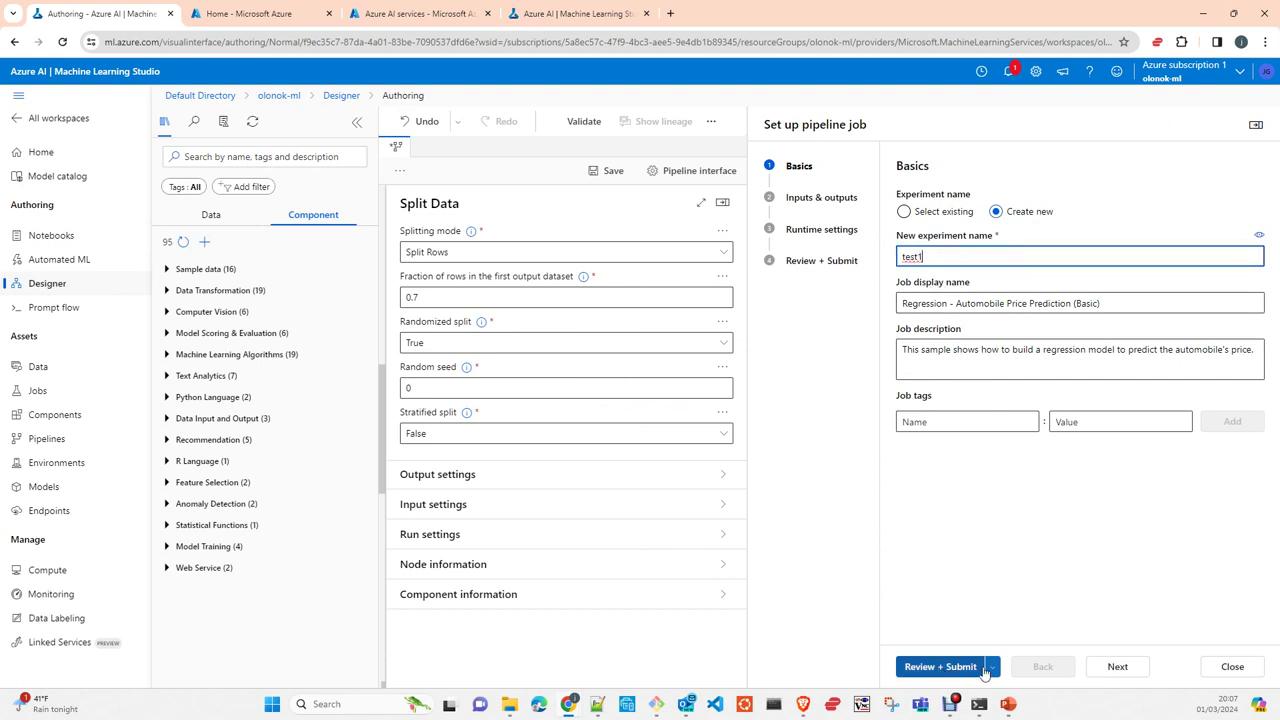
pyautogui.click(1121, 669)
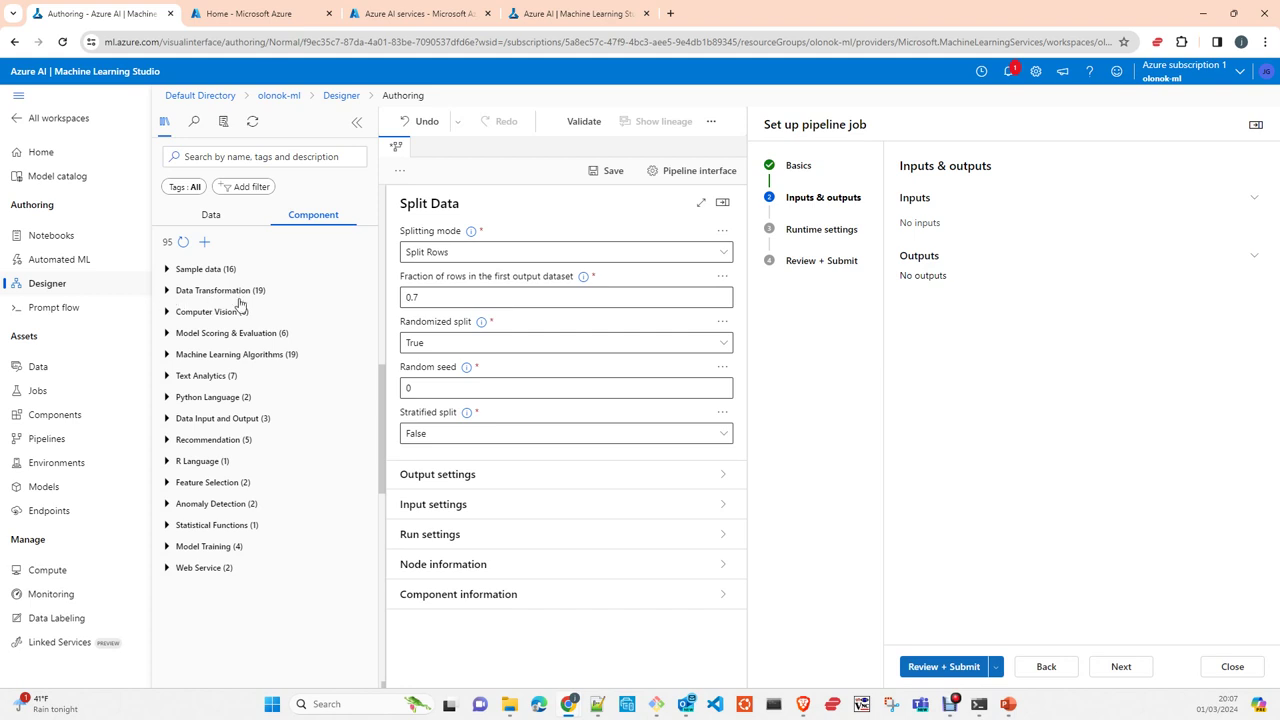
# Examine the Python Language components and the pipeline job's runtime settings for default compute and datastore
pyautogui.click(166, 397)
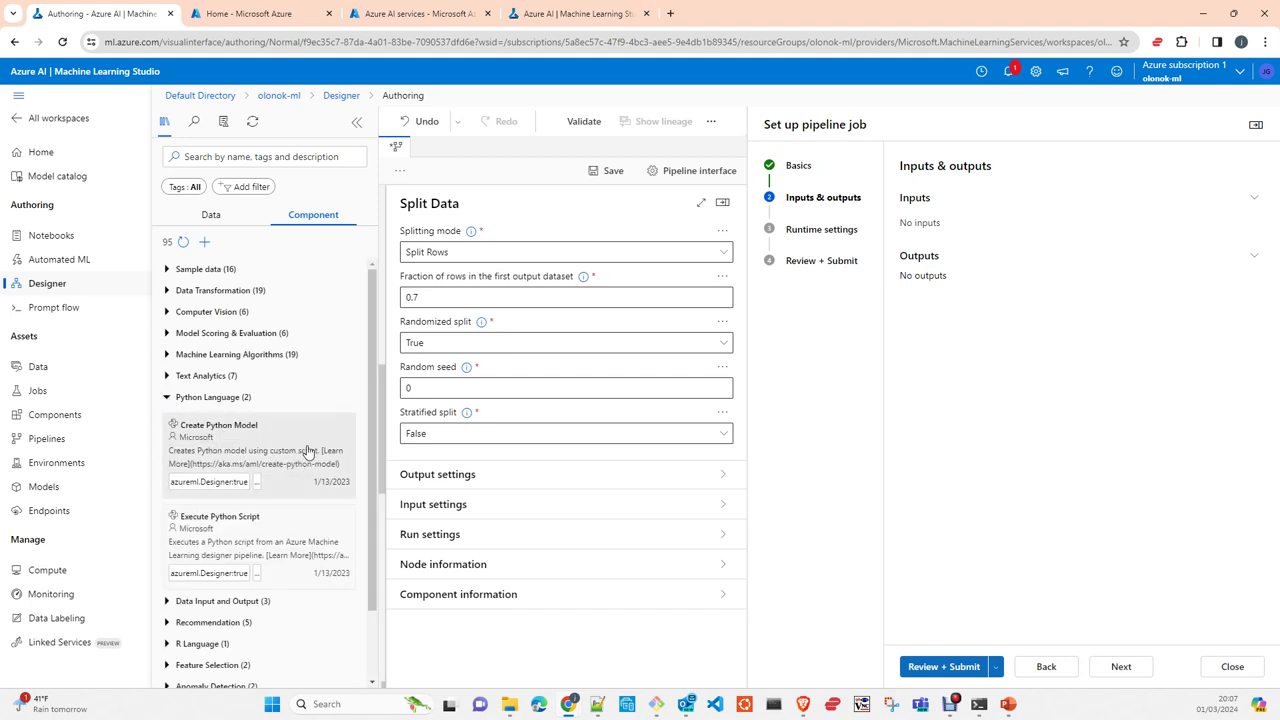
pyautogui.moveTo(308, 452)
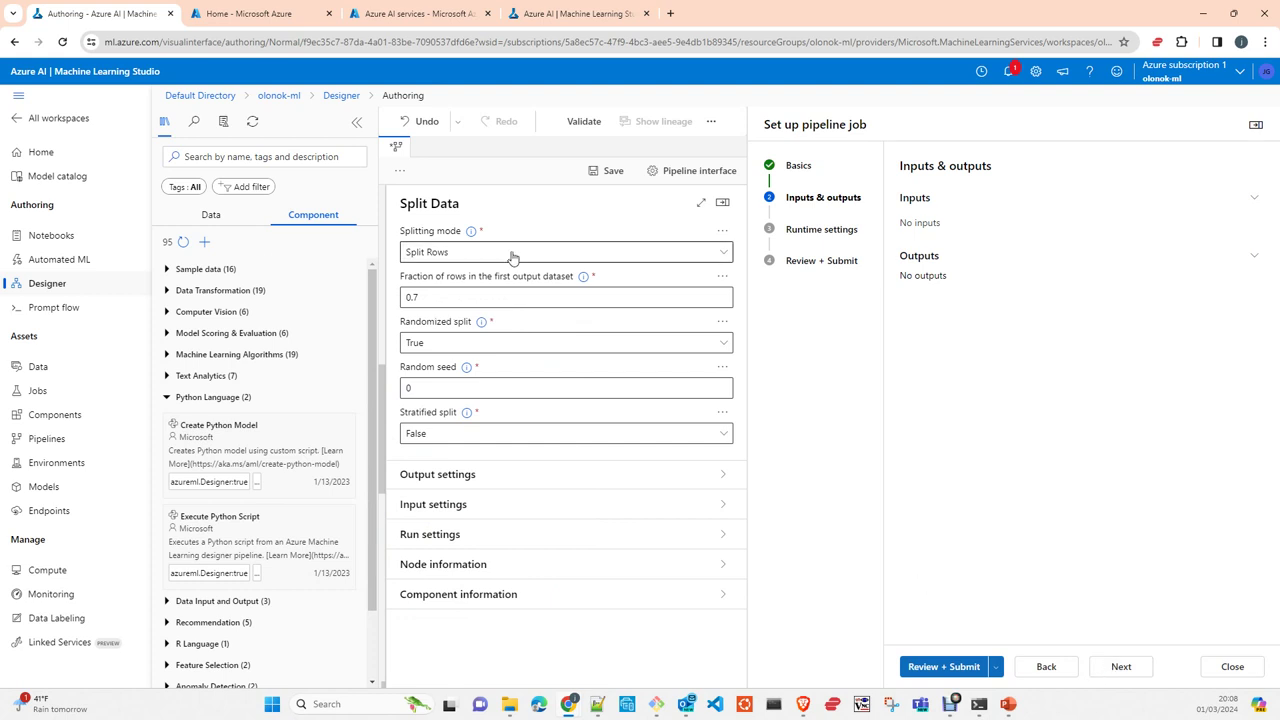
pyautogui.click(1121, 667)
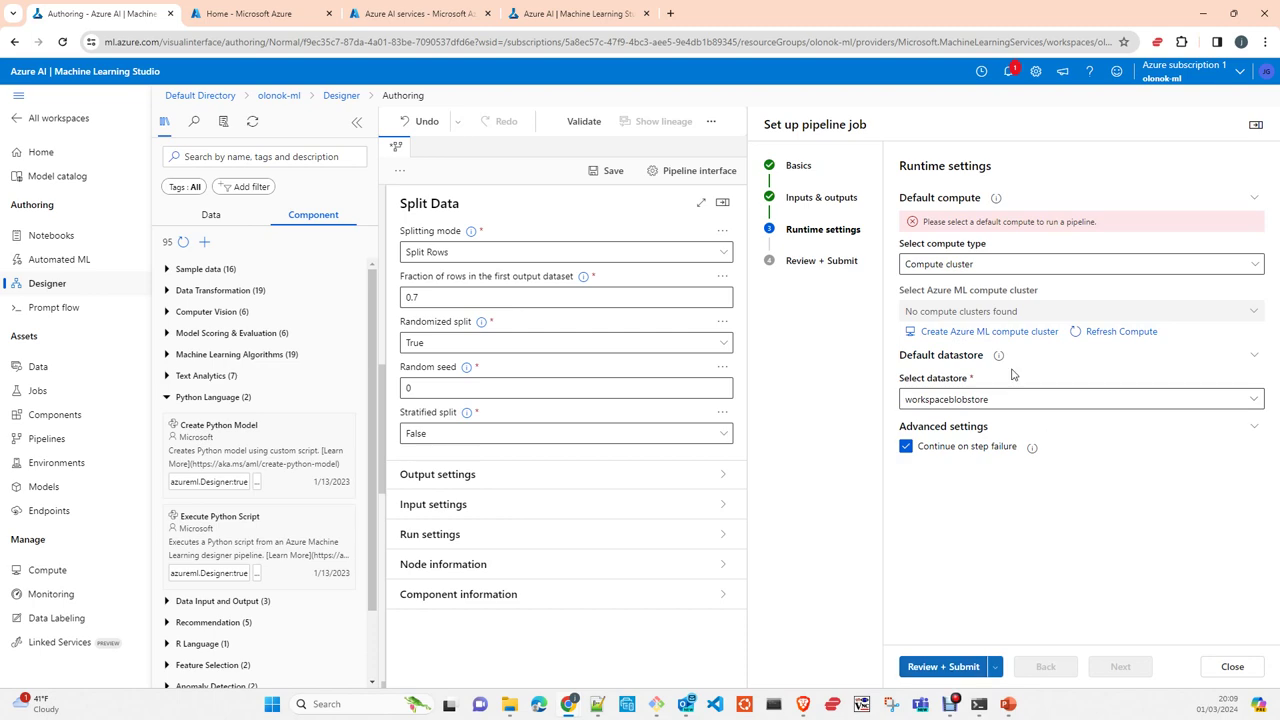
# Try out creating a compute cluster from the runtime settings, comparing dedicated and low-priority virtual machines, and leave without saving
pyautogui.click(1015, 332)
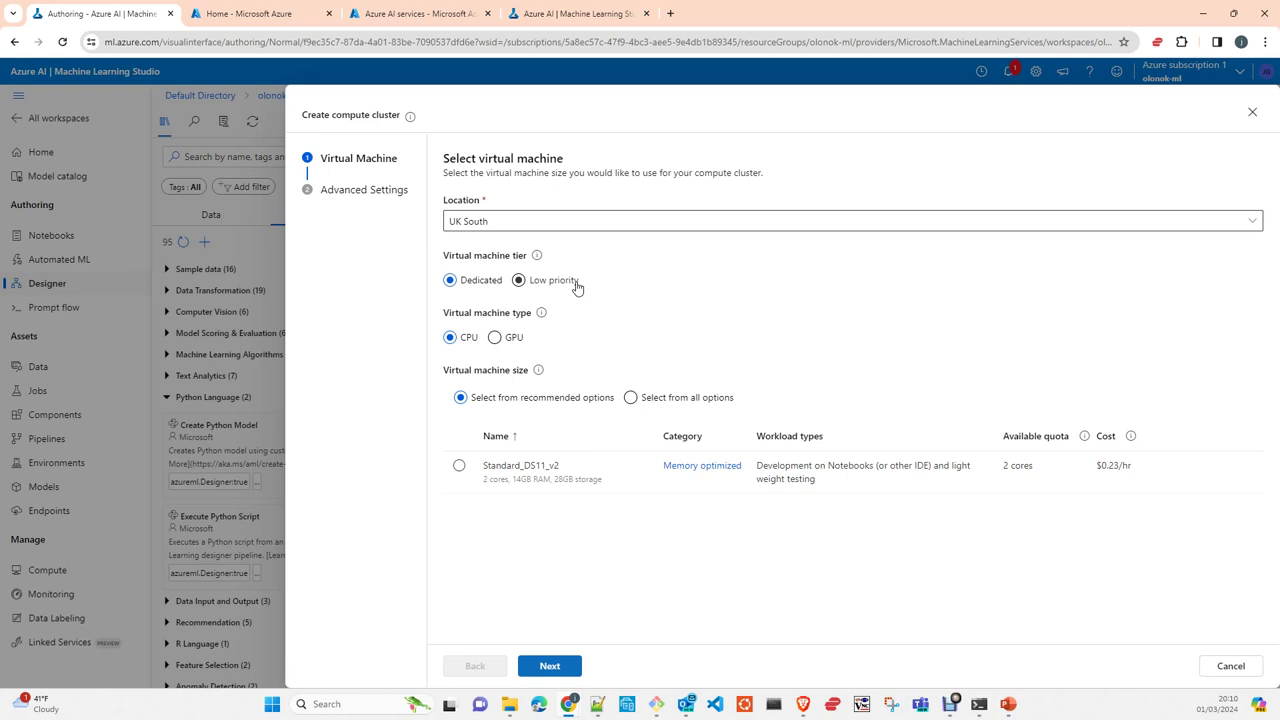
pyautogui.click(574, 284)
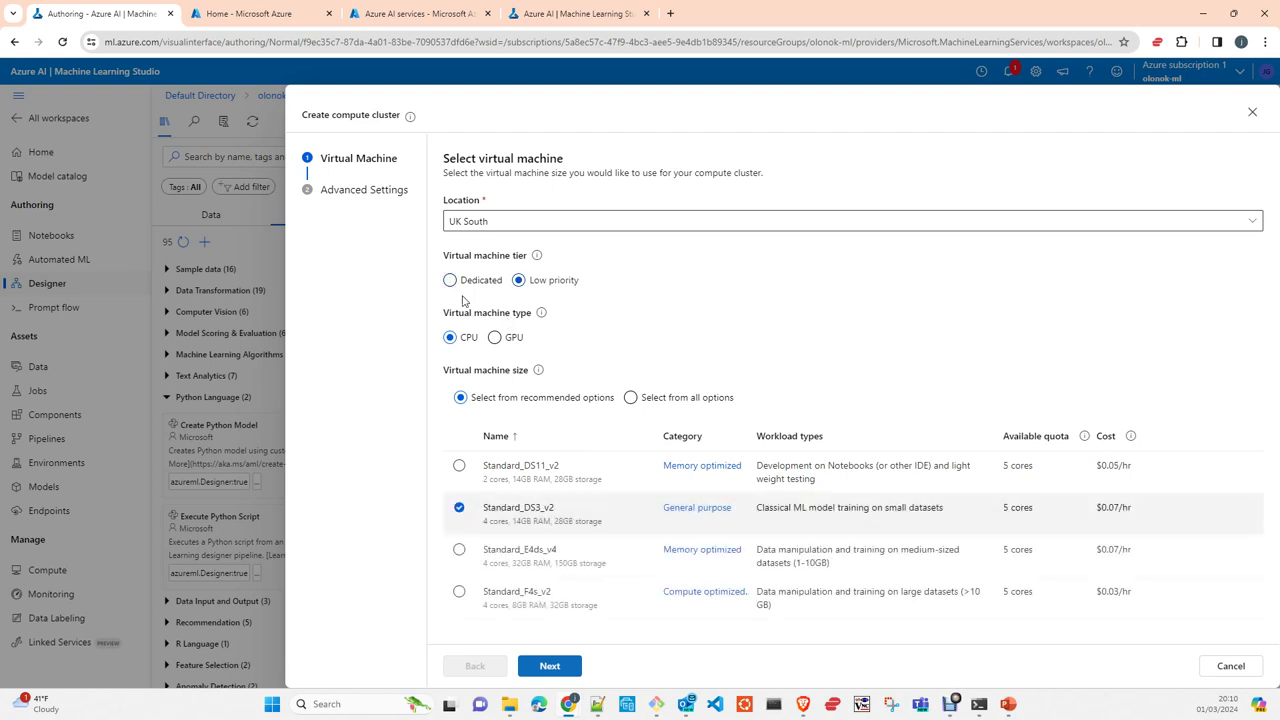
pyautogui.click(458, 285)
pyautogui.click(562, 285)
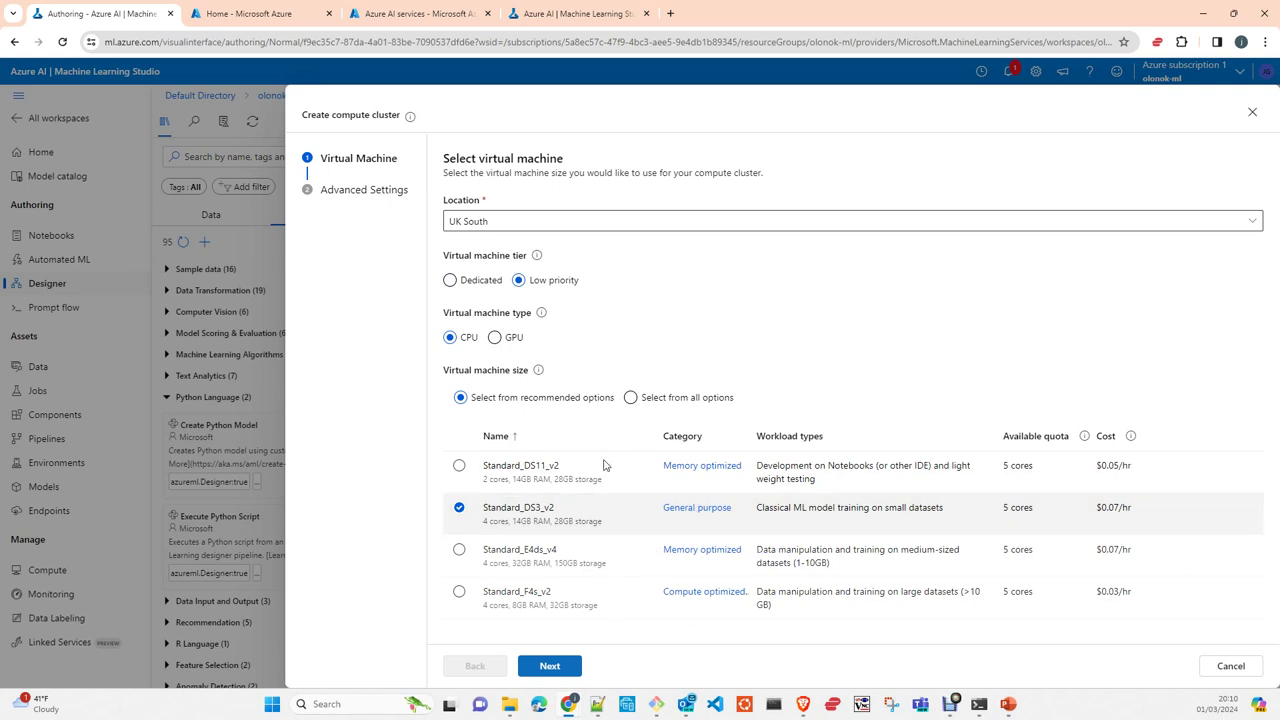
pyautogui.click(551, 667)
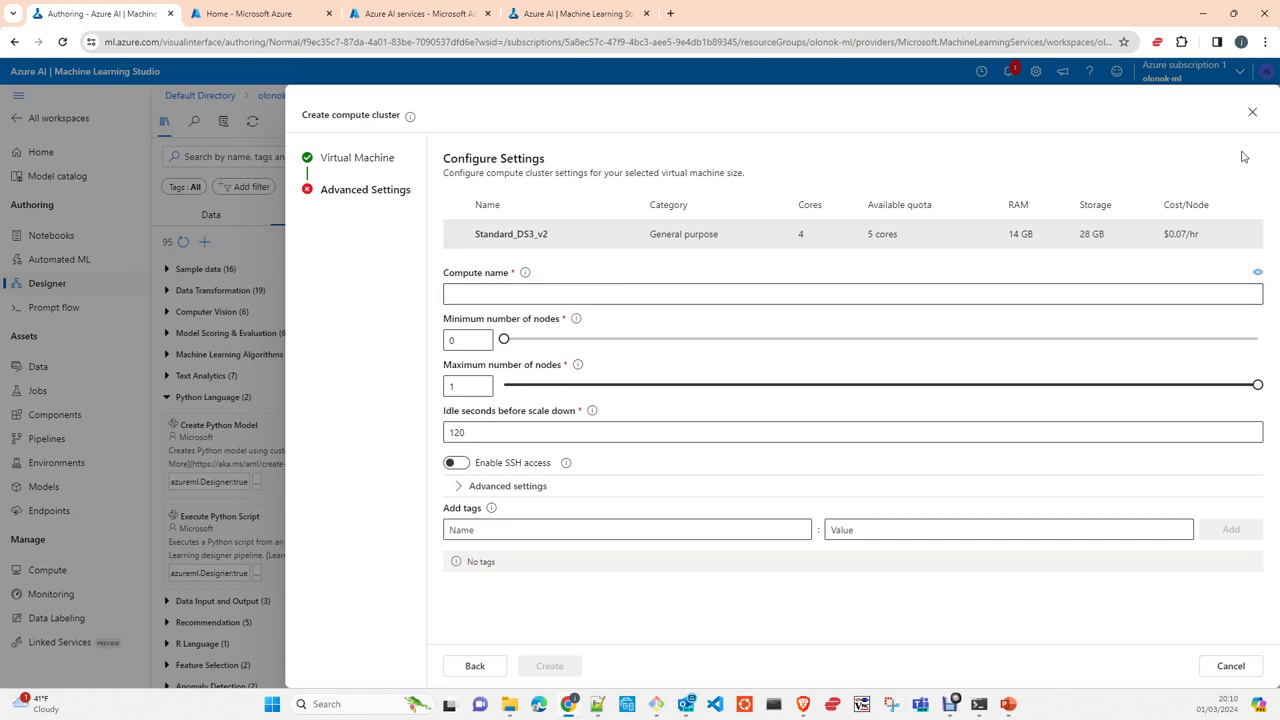
pyautogui.click(1252, 112)
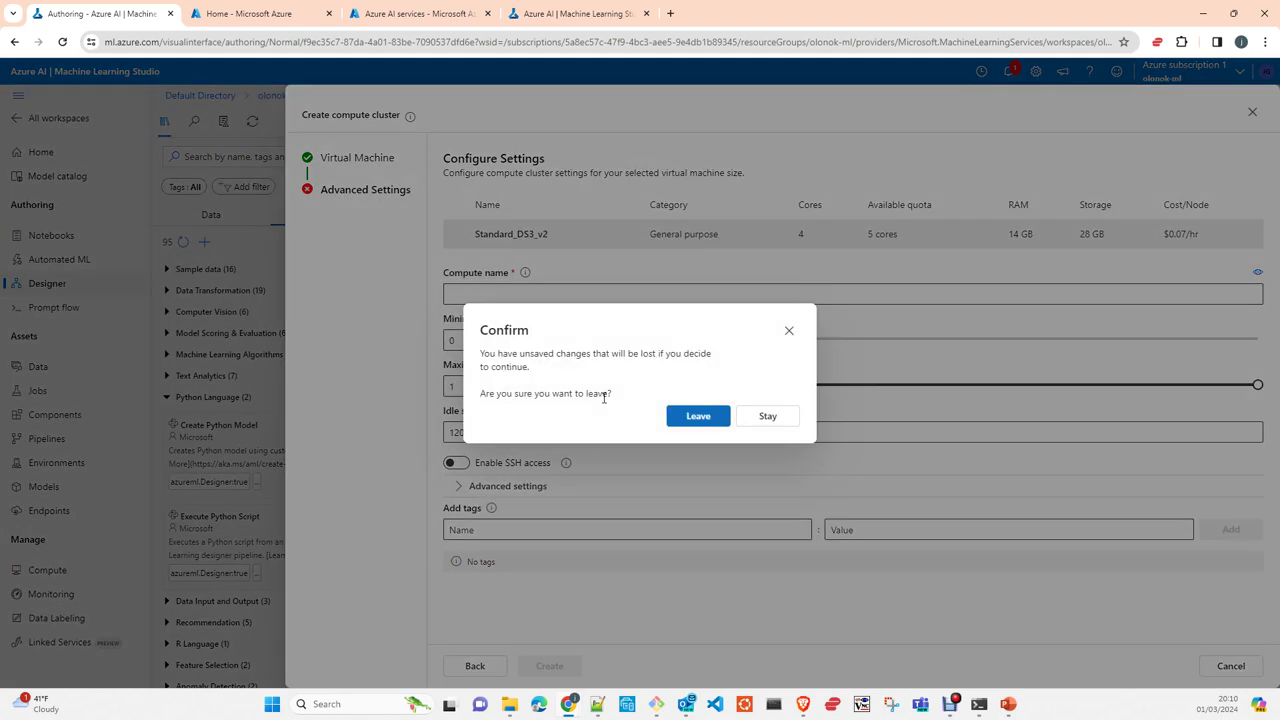
pyautogui.click(712, 418)
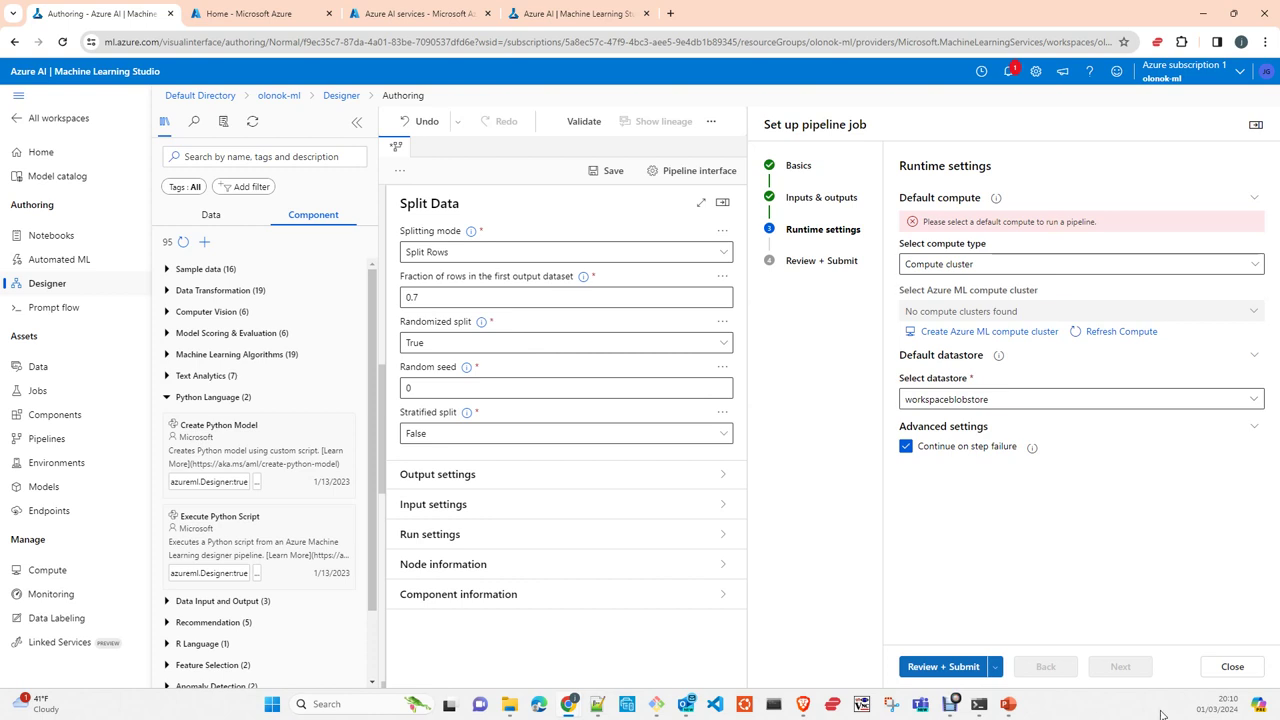
# Discard the pipeline changes and start a new compute cluster in the workspace's Compute area with a dedicated Standard_DS11_v2 CPU machine
pyautogui.click(45, 570)
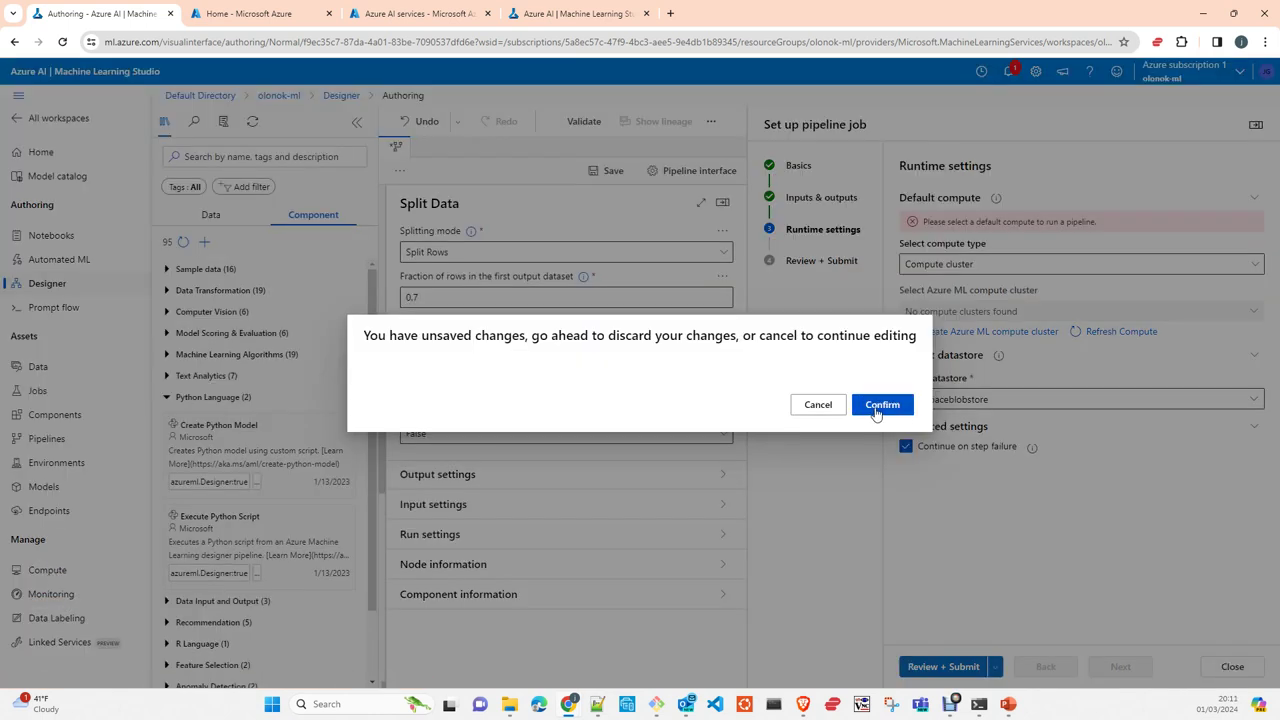
pyautogui.click(882, 410)
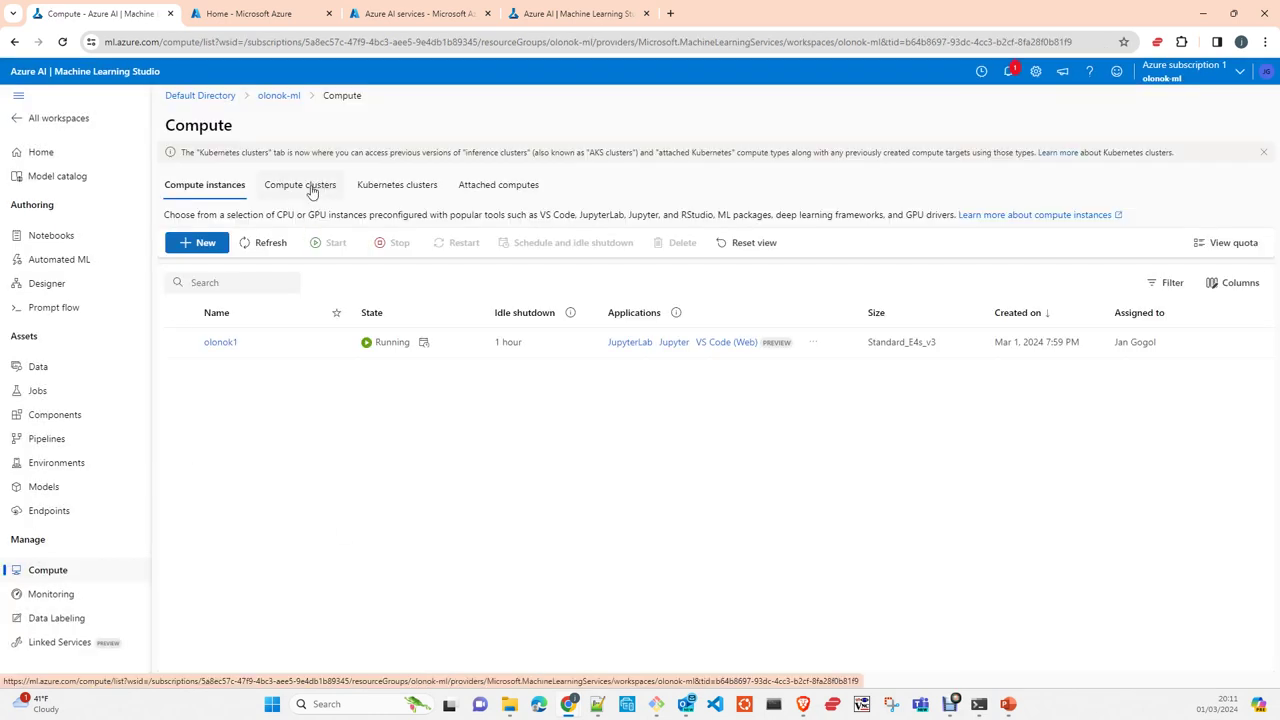
pyautogui.click(304, 188)
pyautogui.click(585, 540)
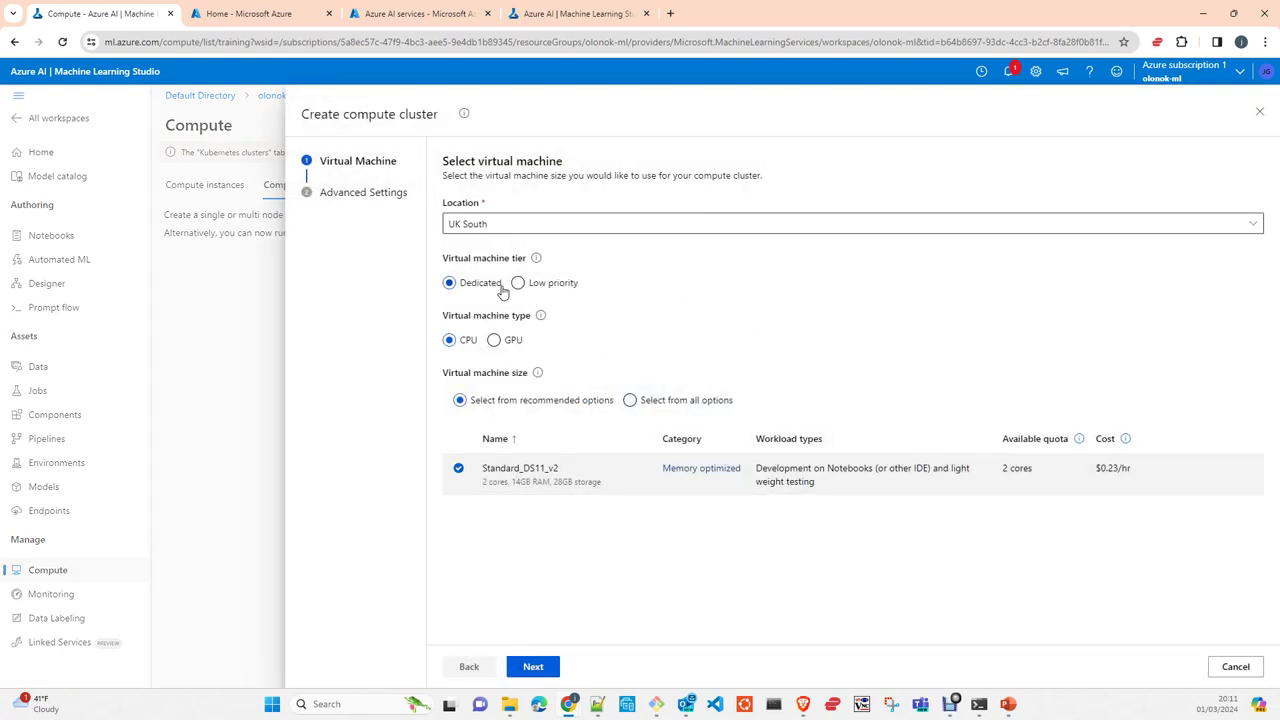
pyautogui.click(533, 667)
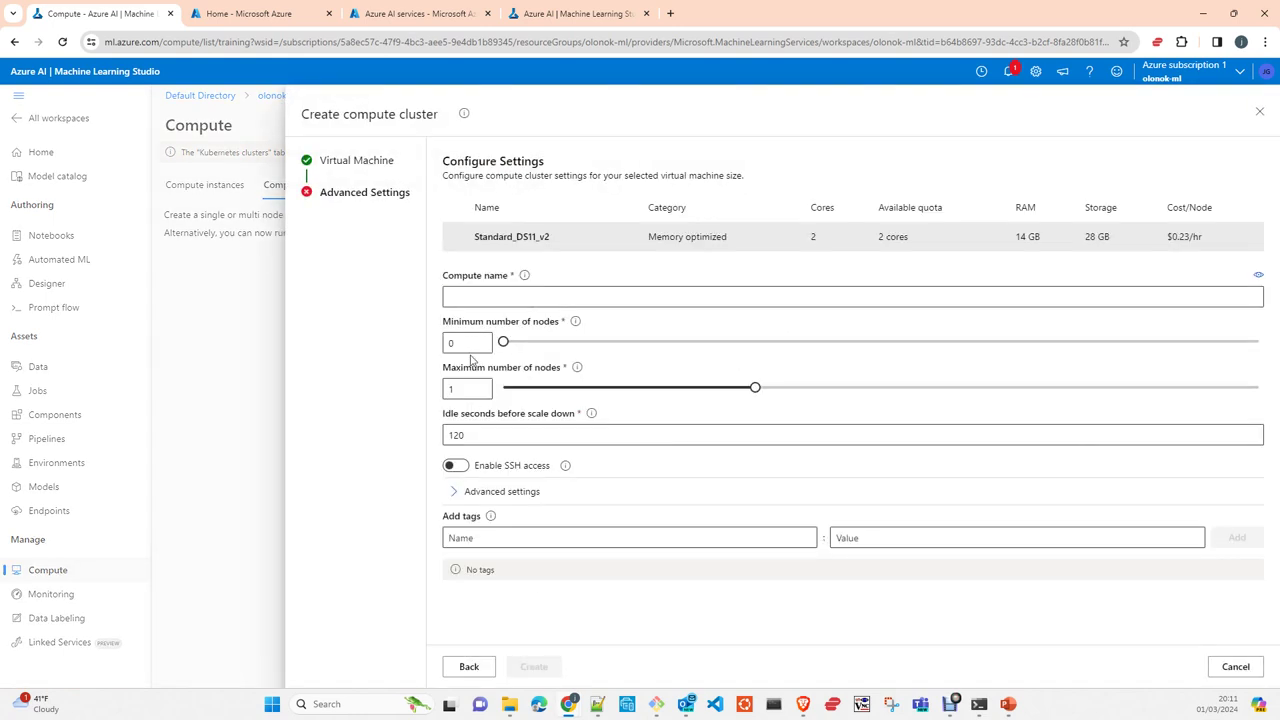
# Name the cluster olo-computer-cluster and create it with a minimum of 0 nodes, maximum of 1 and 120 idle seconds
pyautogui.click(470, 297)
pyautogui.write('olo-')
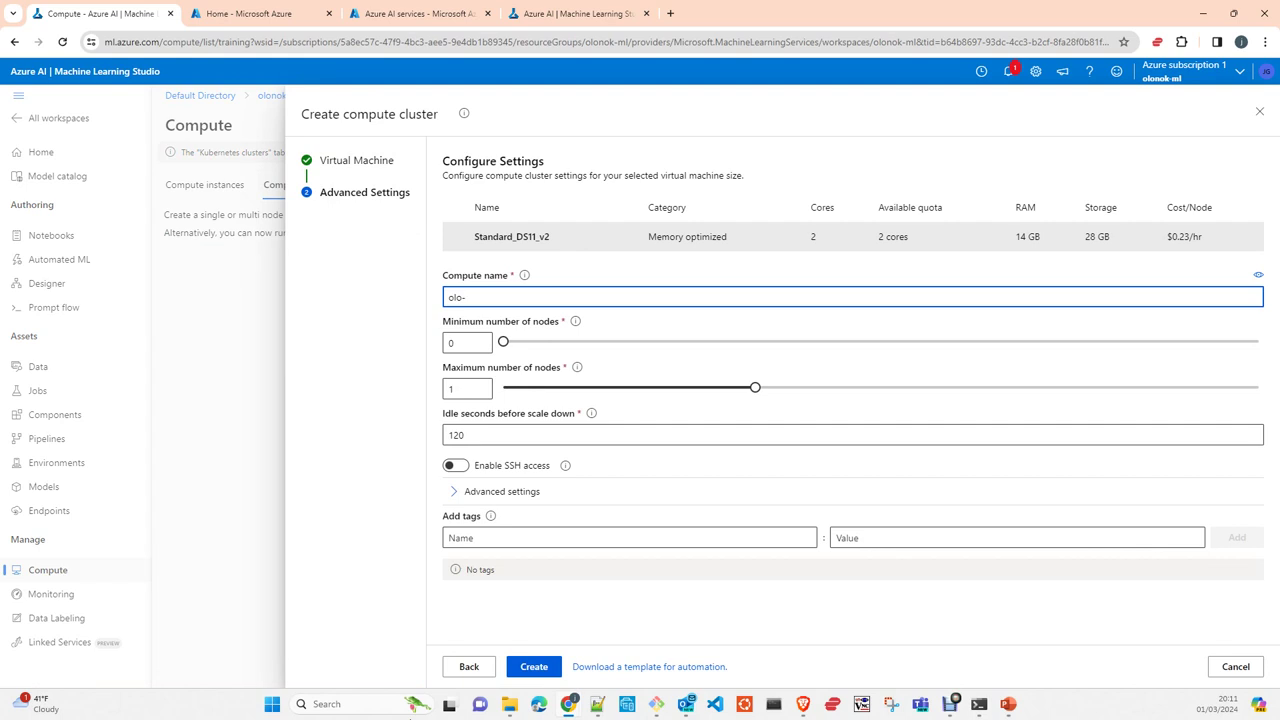
pyautogui.write('computer-cluster')
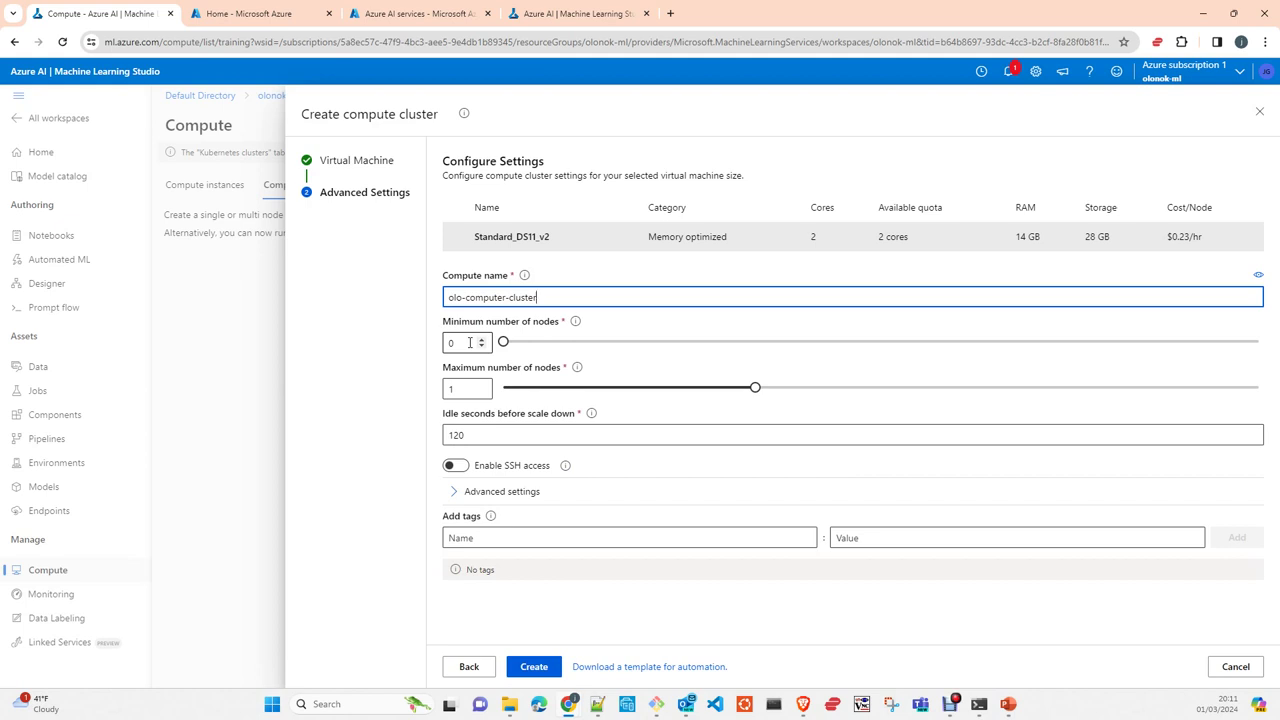
pyautogui.click(470, 342)
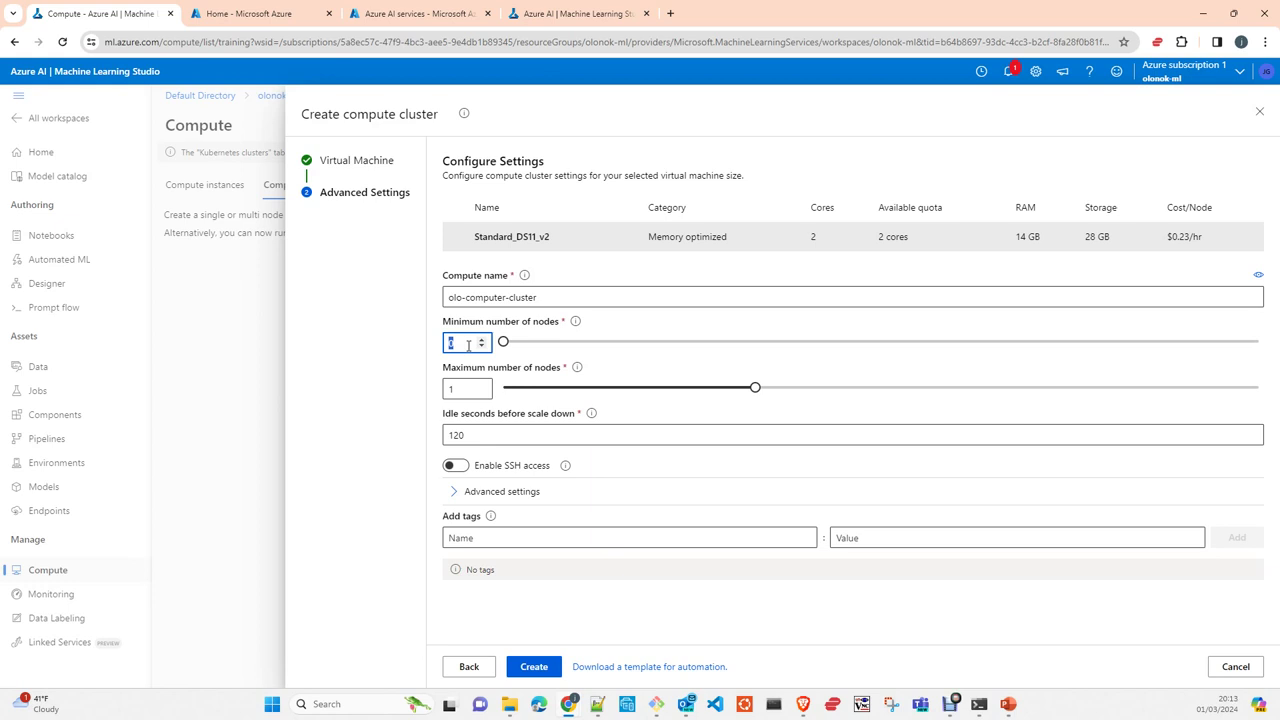
pyautogui.click(506, 431)
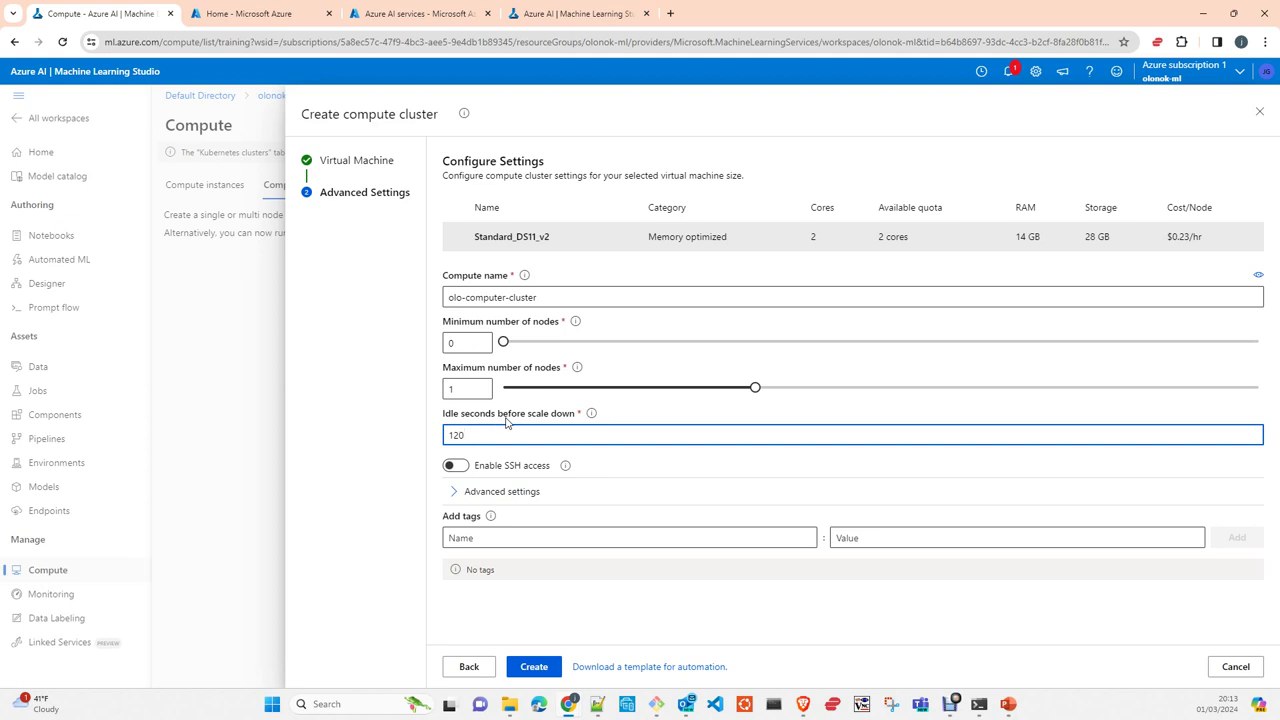
pyautogui.click(506, 420)
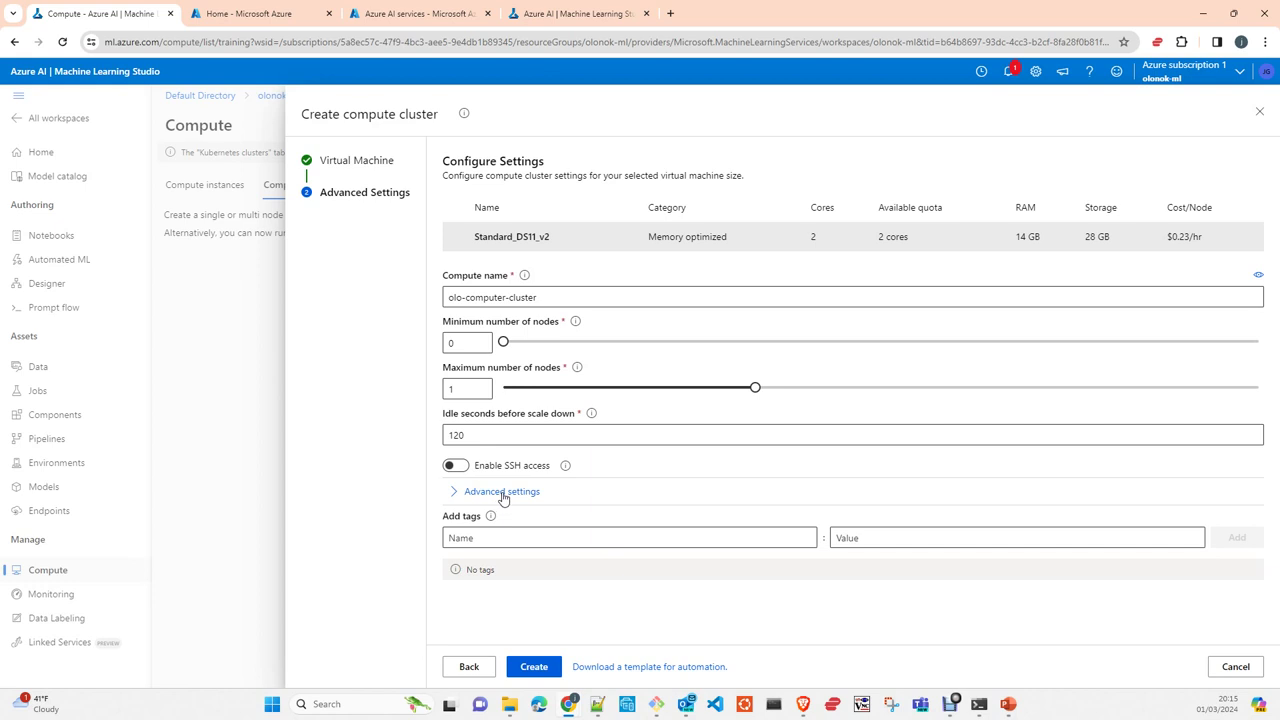
pyautogui.click(537, 668)
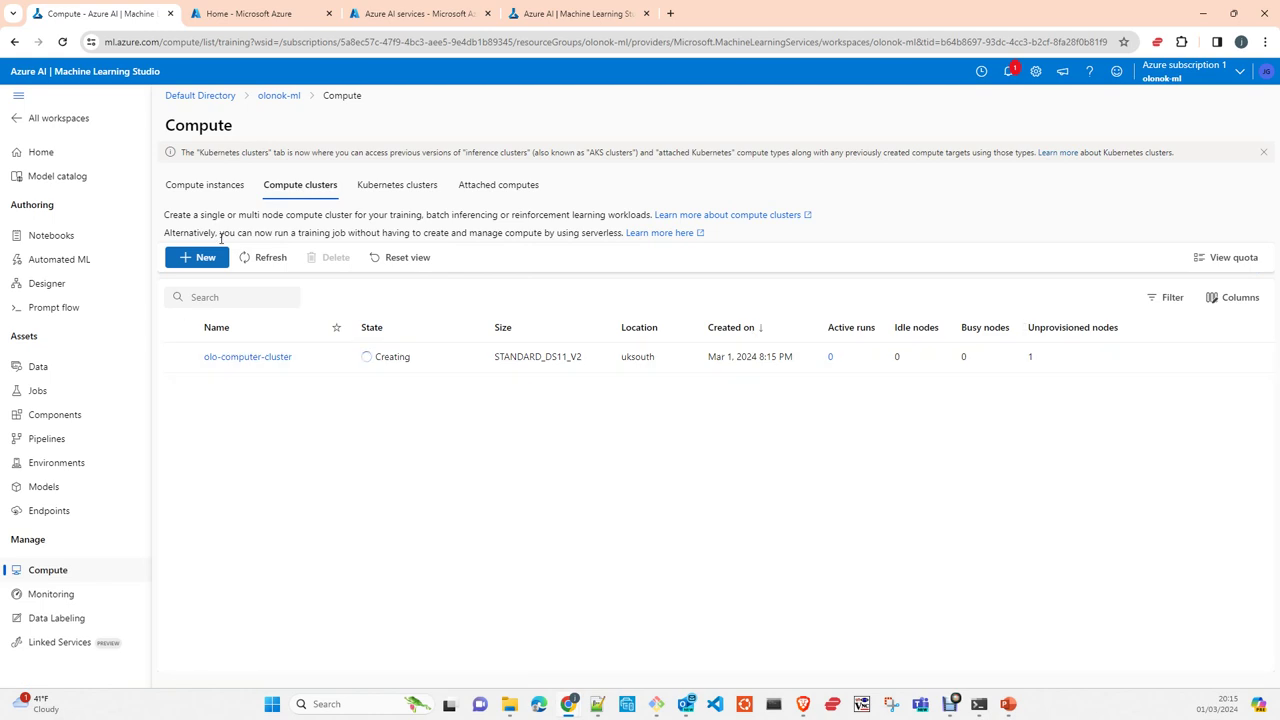
# Return to the compute instances and open olonok1 in VS Code (Web)
pyautogui.click(188, 191)
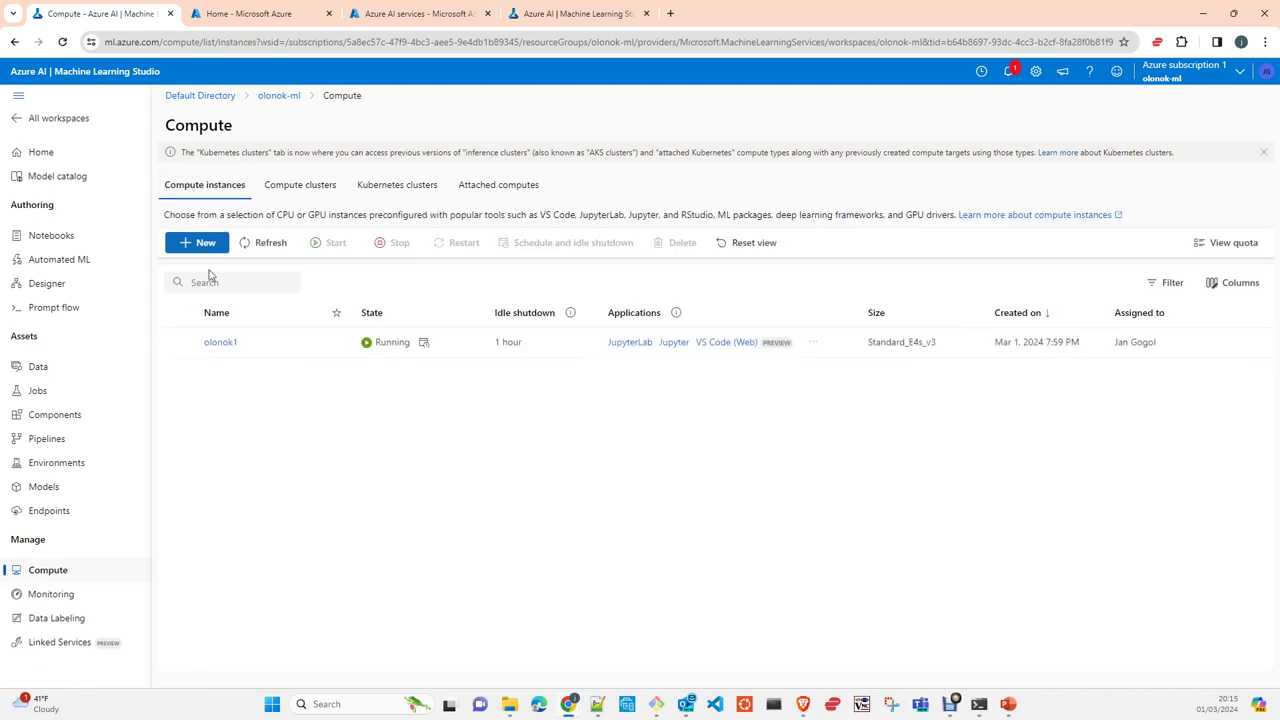
pyautogui.click(180, 343)
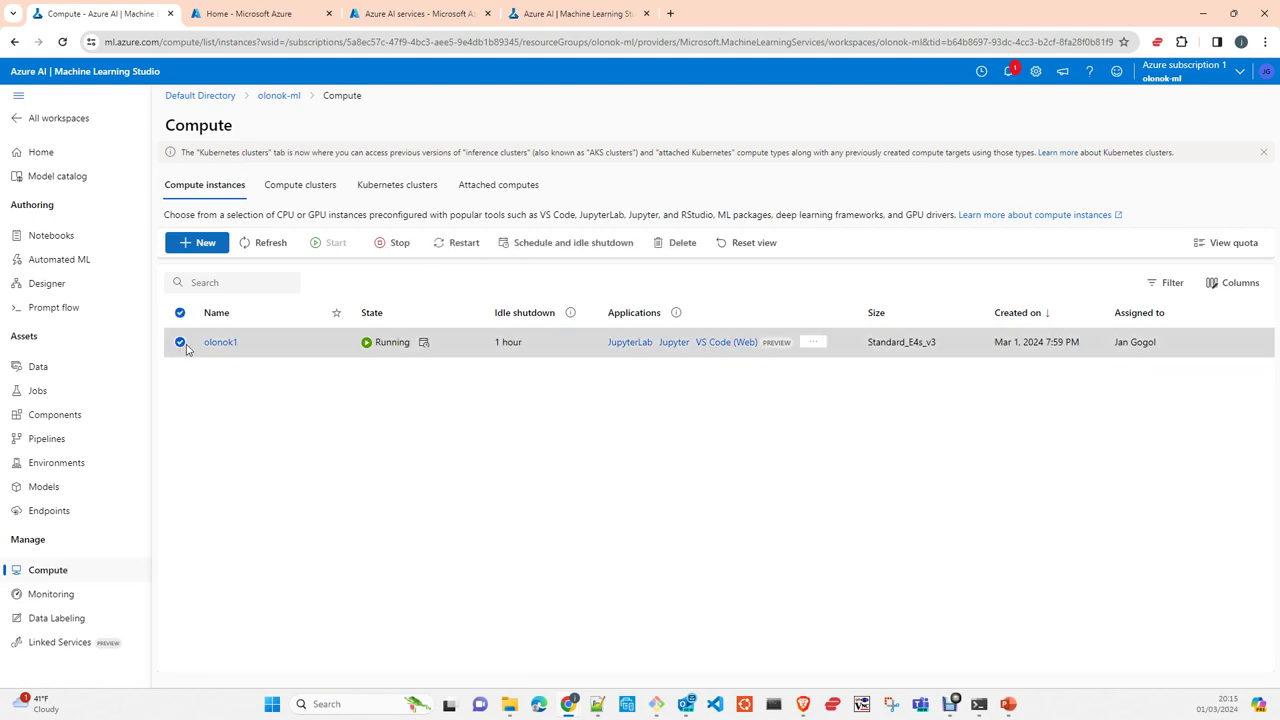
pyautogui.click(718, 345)
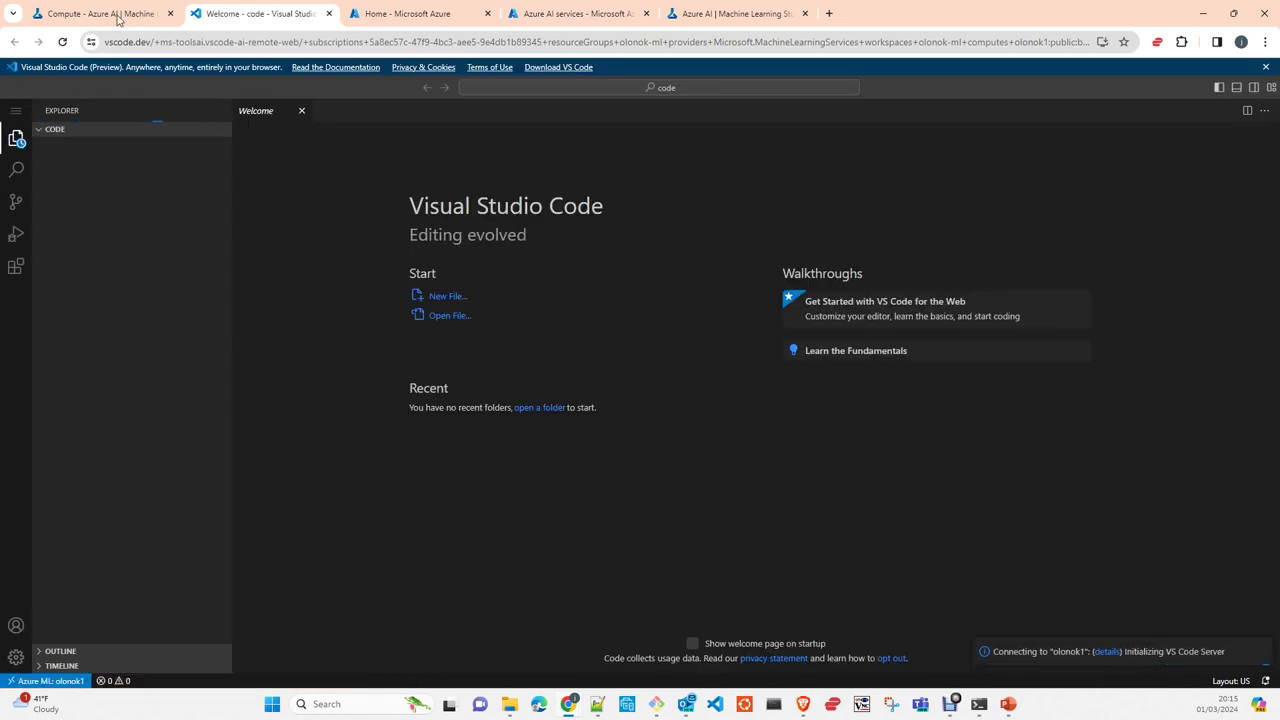
# Open the olonok1 compute instance in VS Code (Desktop), install the Azure Machine Learning extension there, and return to the browser
pyautogui.click(103, 13)
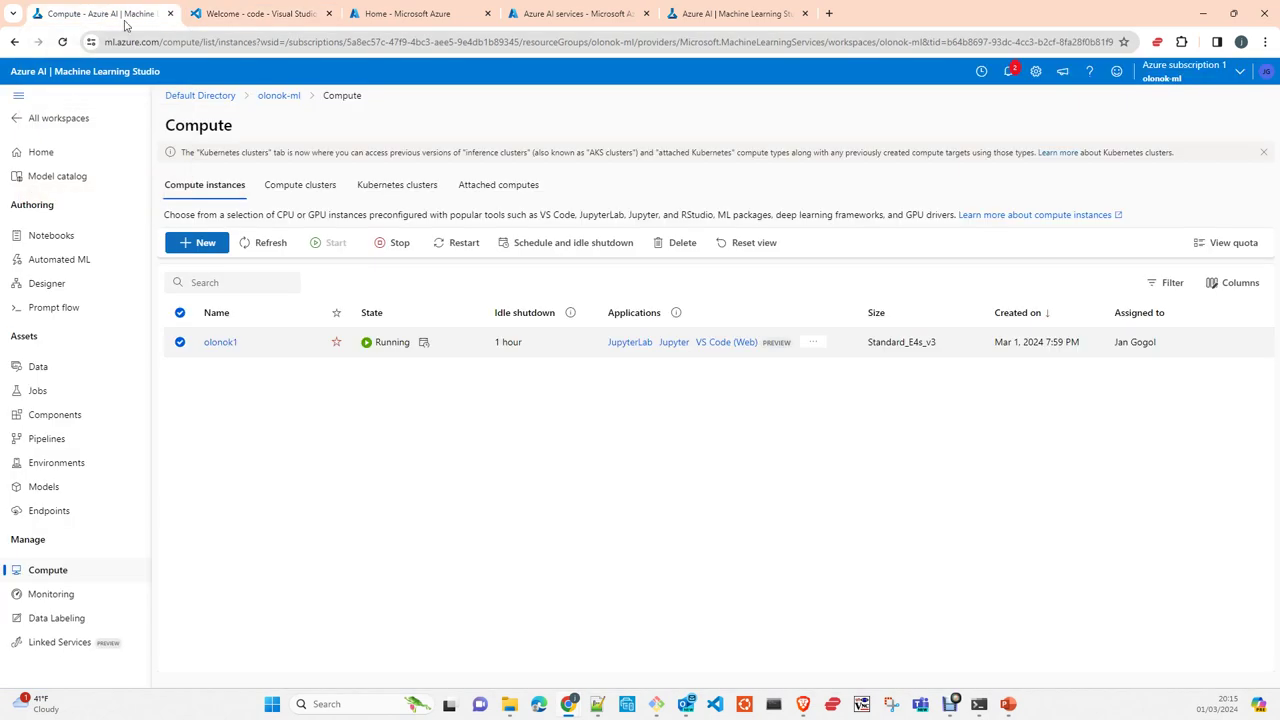
pyautogui.click(813, 342)
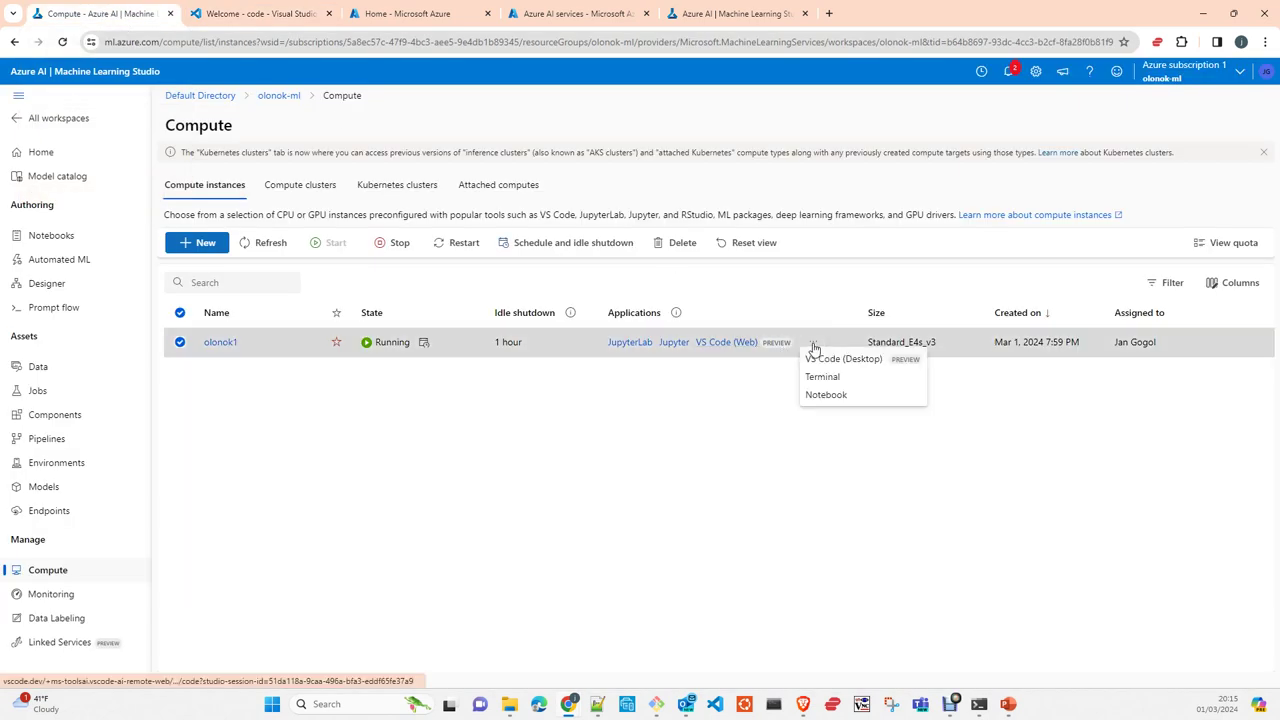
pyautogui.click(845, 360)
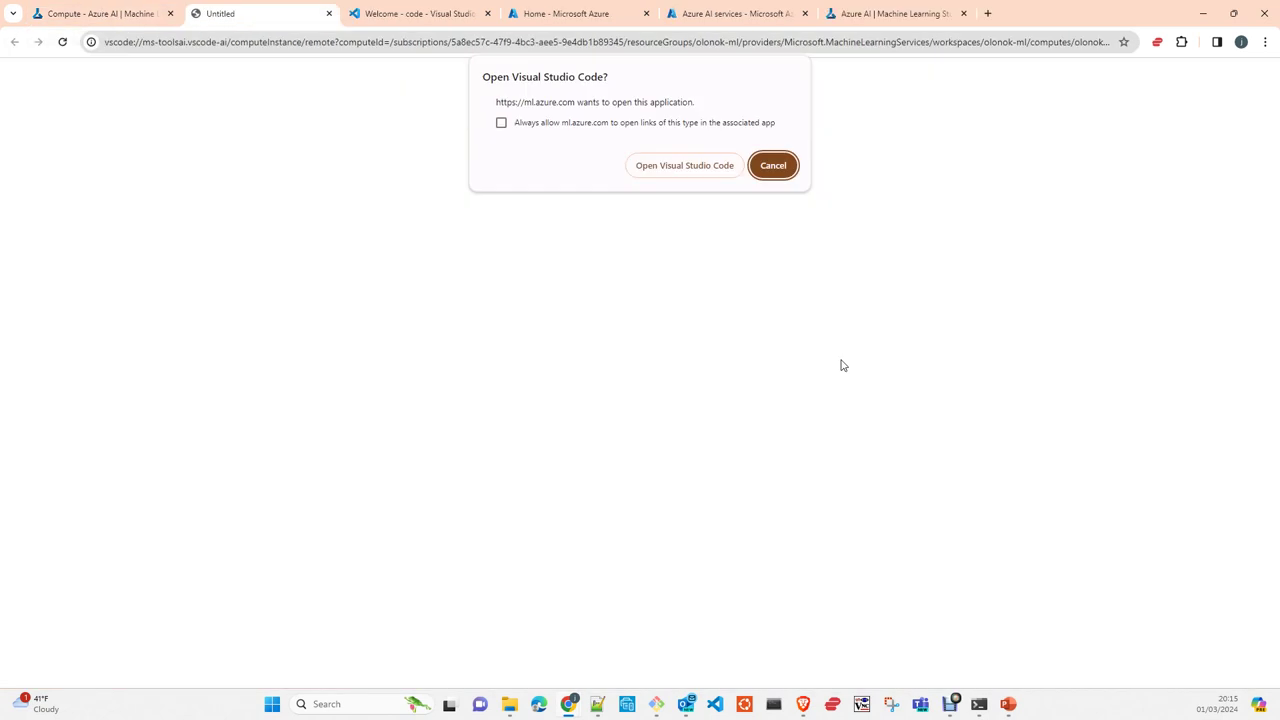
pyautogui.click(685, 168)
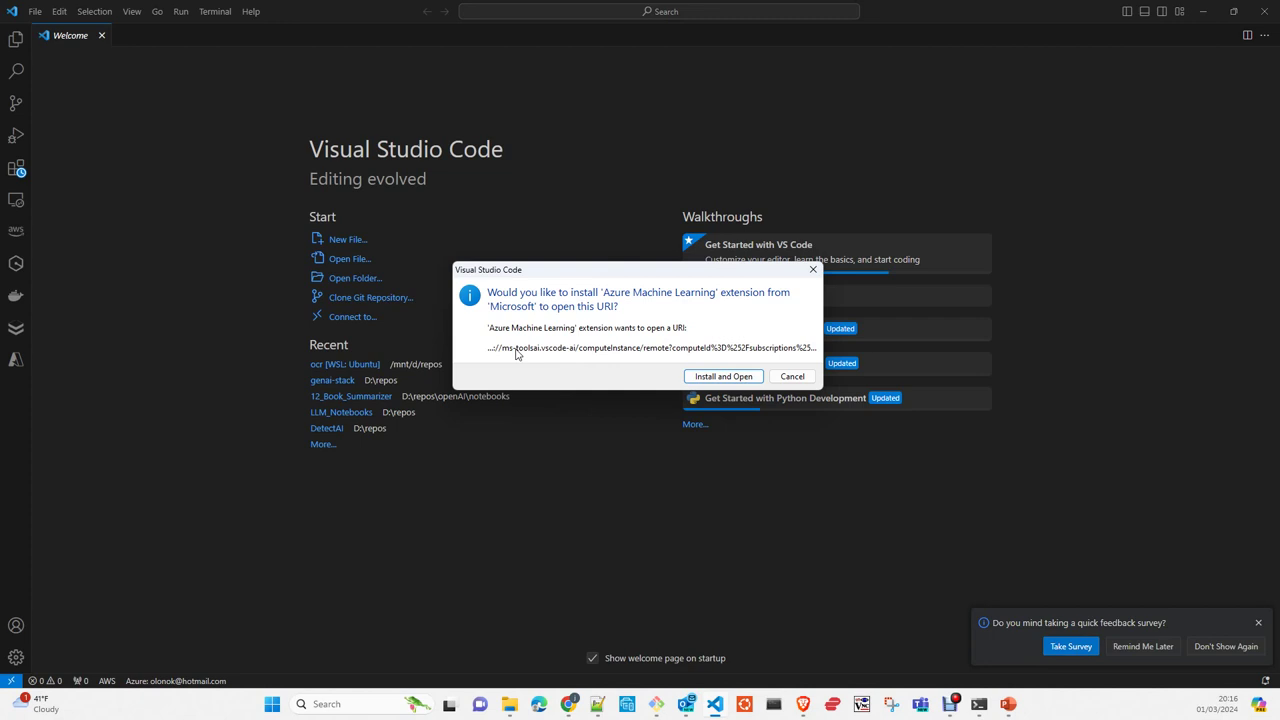
pyautogui.click(724, 376)
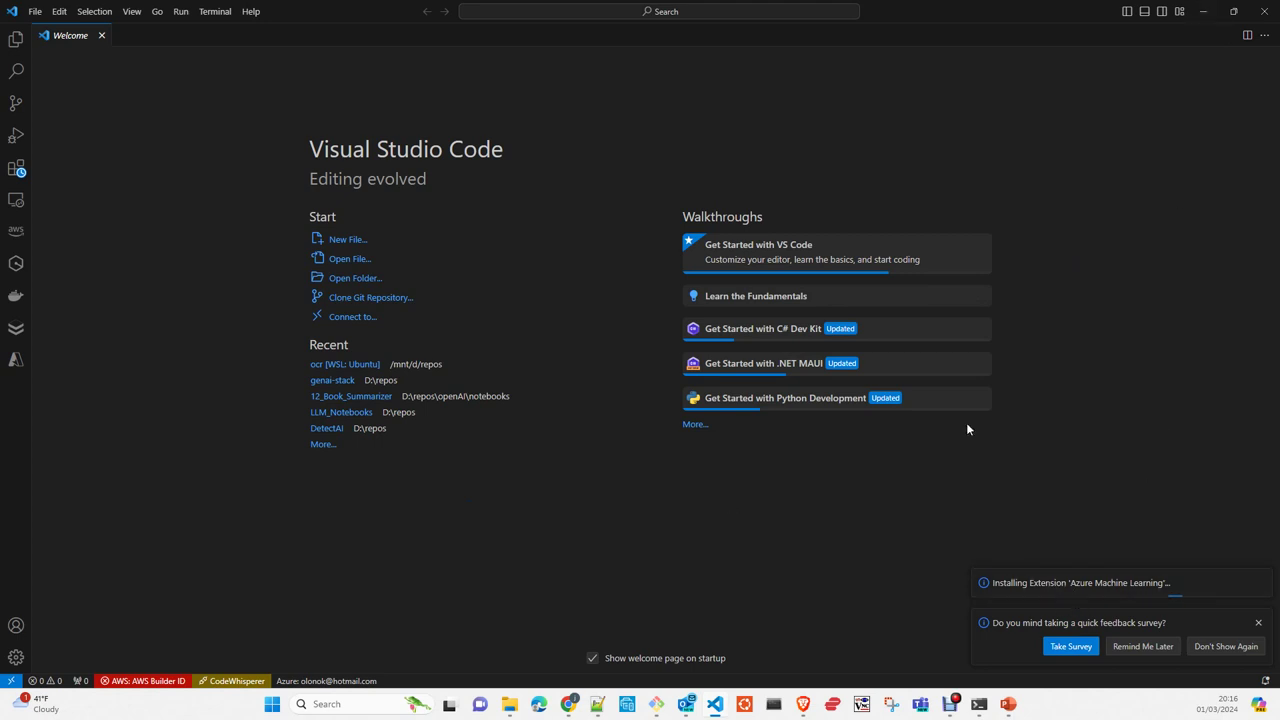
pyautogui.click(1201, 13)
pyautogui.click(802, 294)
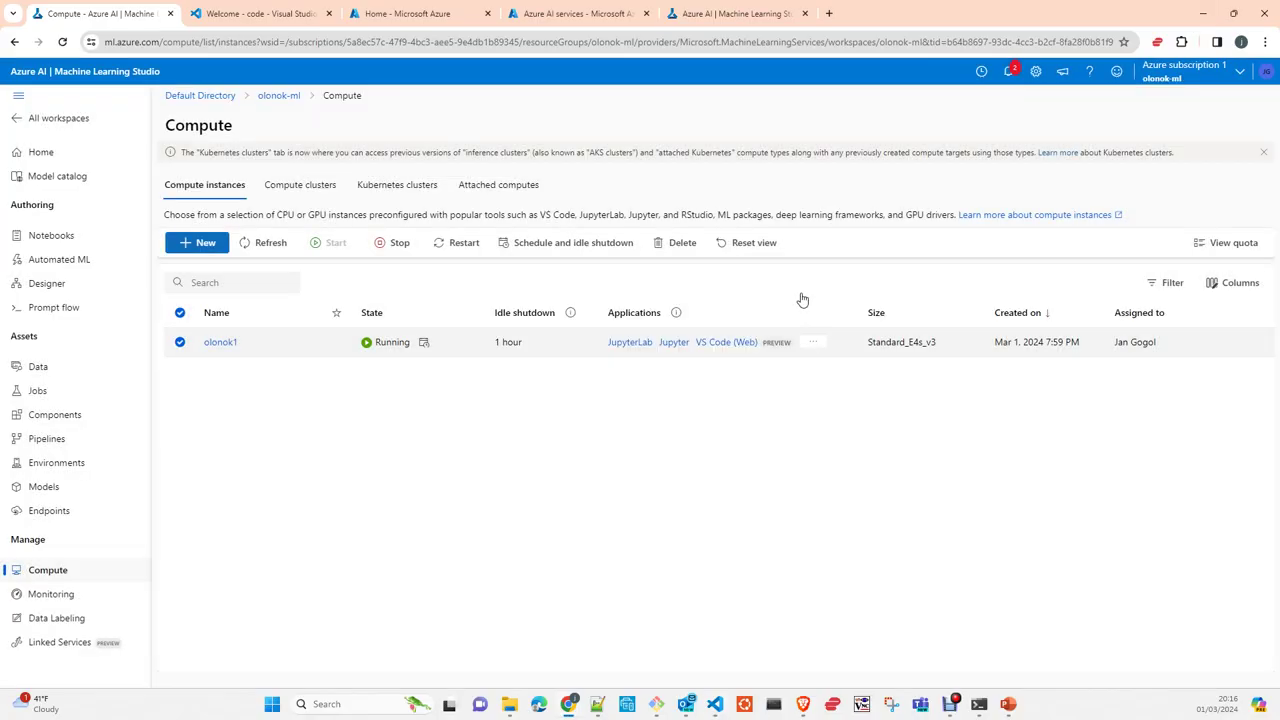
# Trust the authors of the code folder in VS Code (Web), then close that session and return to the Compute page
pyautogui.click(300, 15)
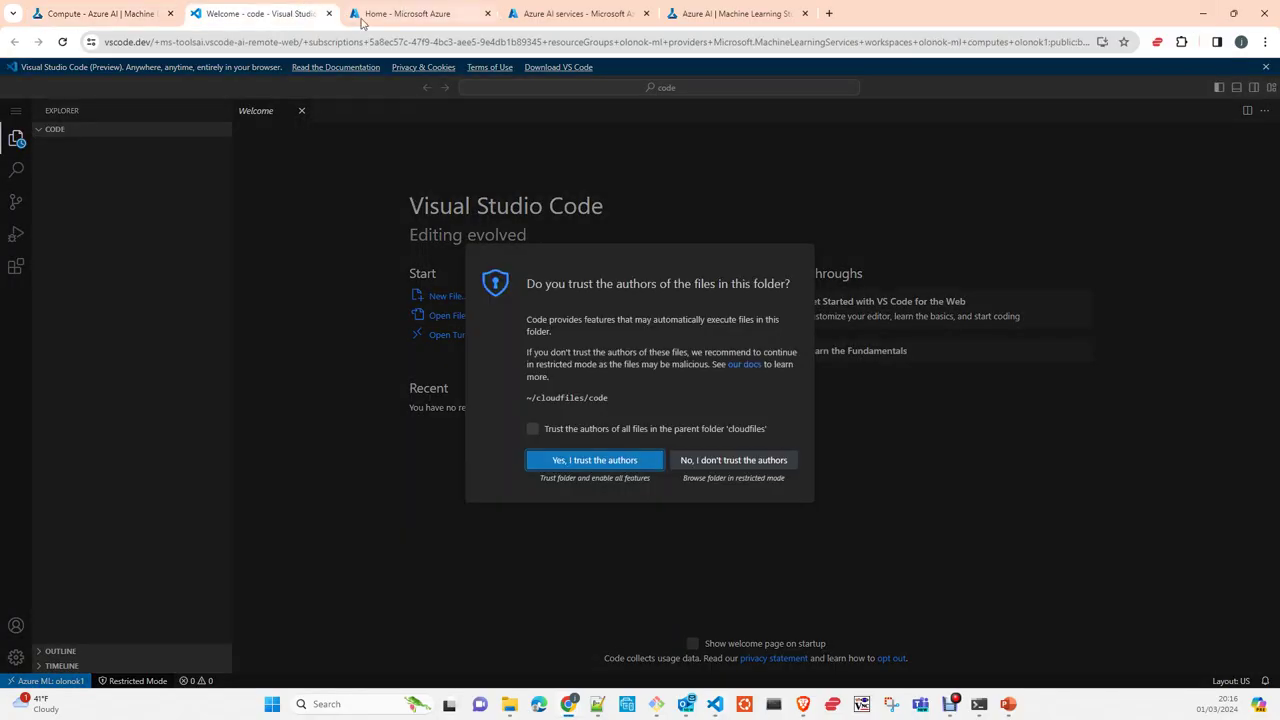
pyautogui.click(606, 459)
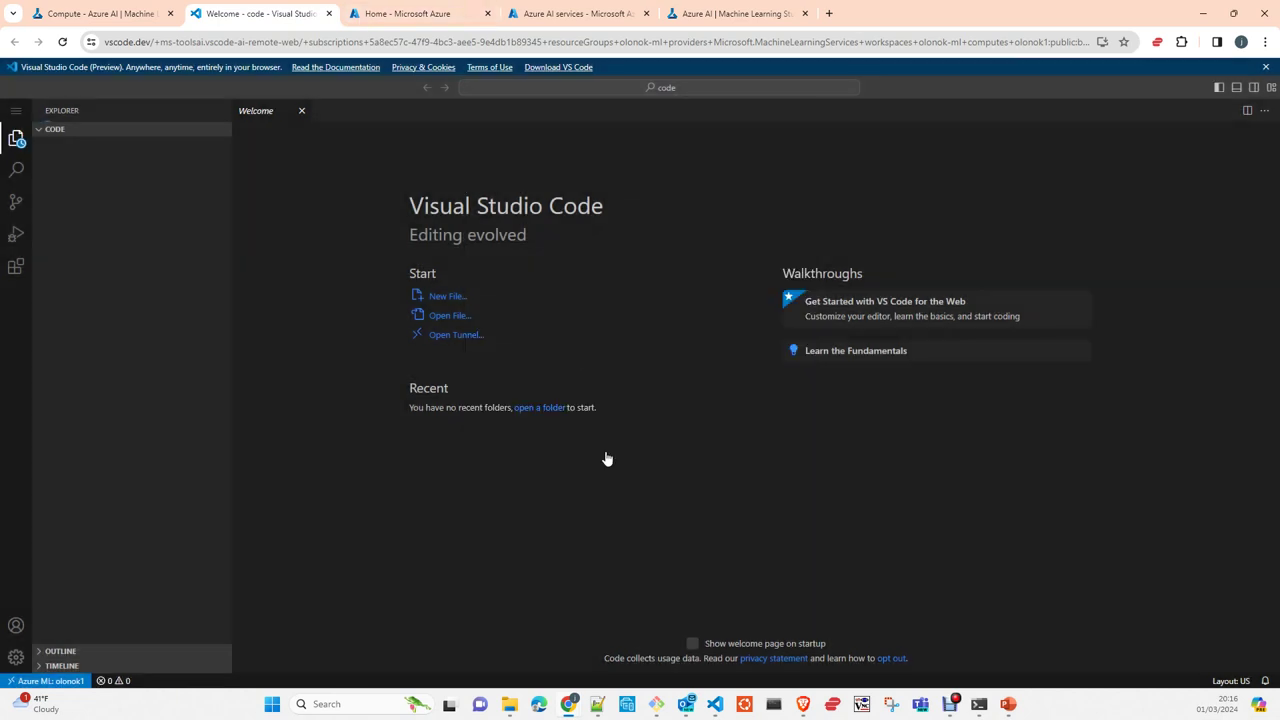
pyautogui.click(330, 14)
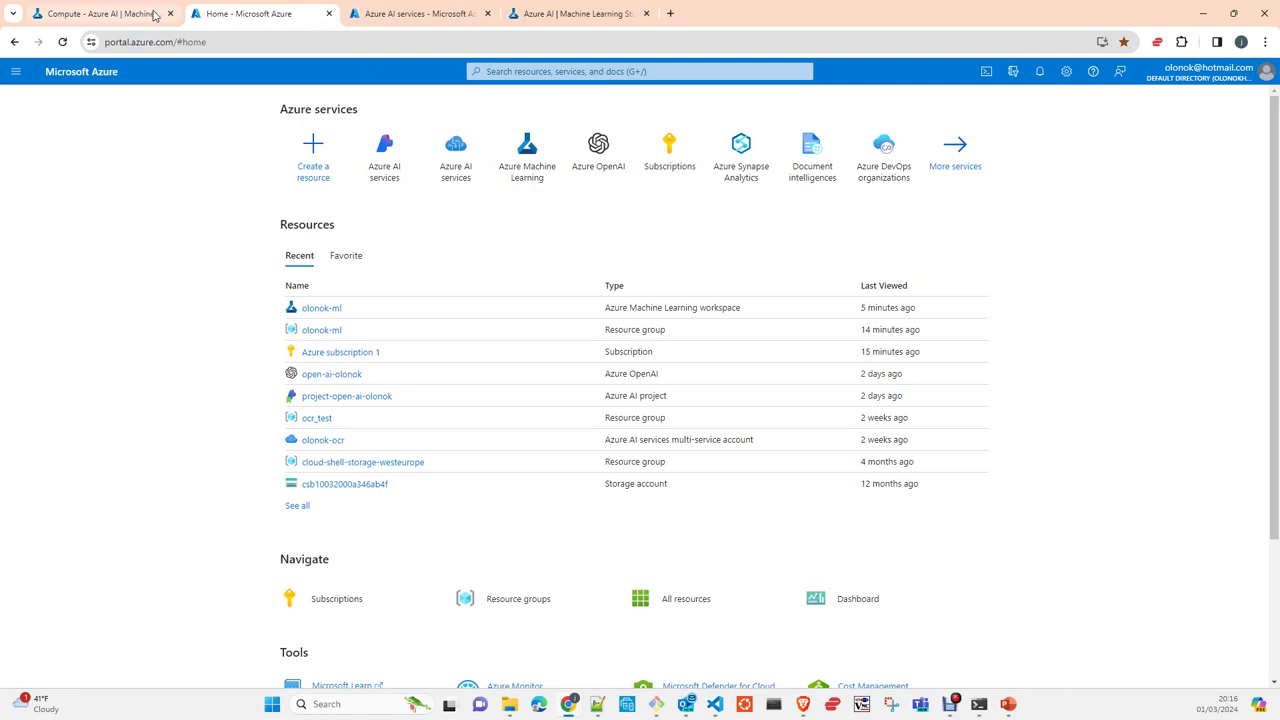
pyautogui.hotkey('ctrl', 'shift', 'Tab')
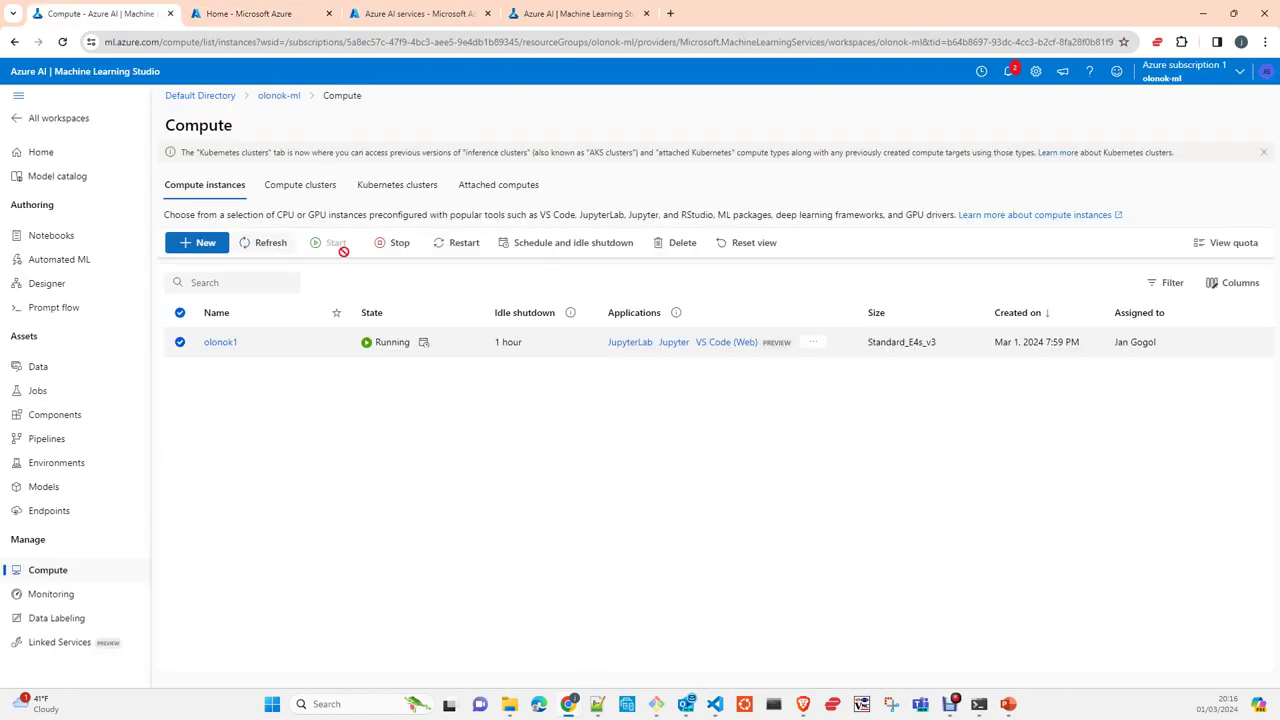
# Review the compute clusters and instances, and check the extension installation in desktop VS Code before returning to the browser
pyautogui.click(320, 190)
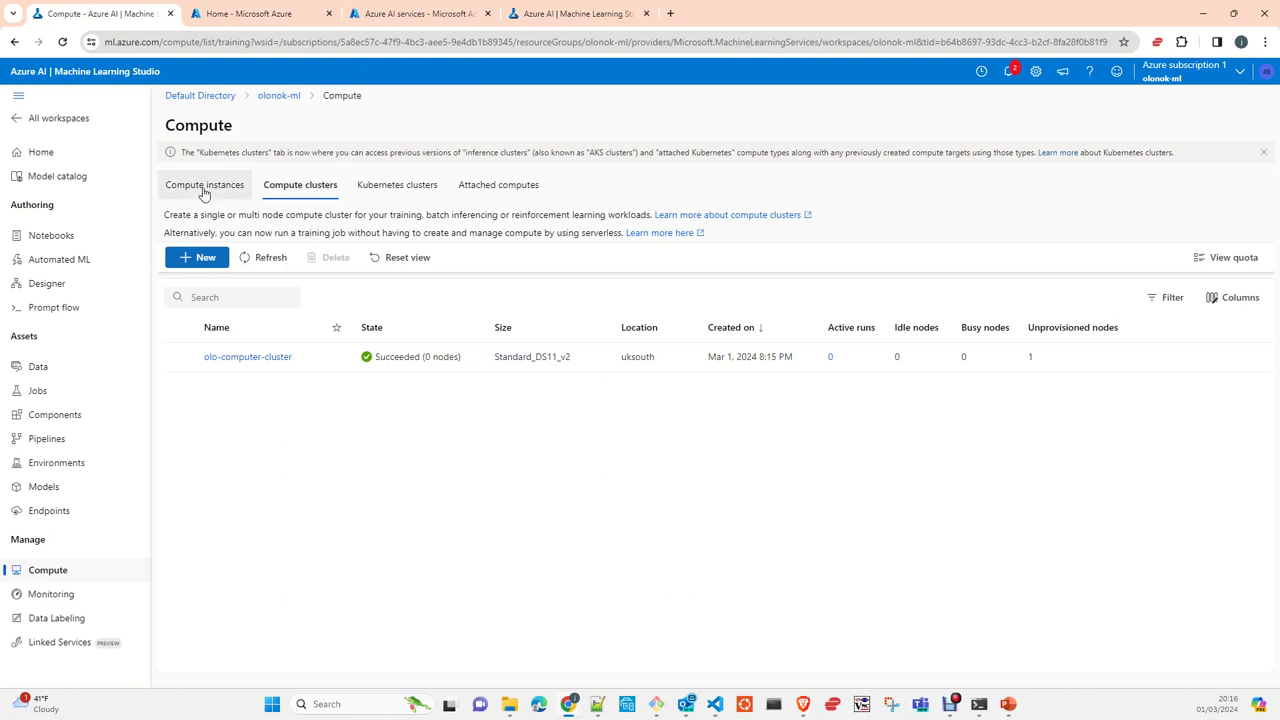
pyautogui.click(204, 188)
pyautogui.click(181, 343)
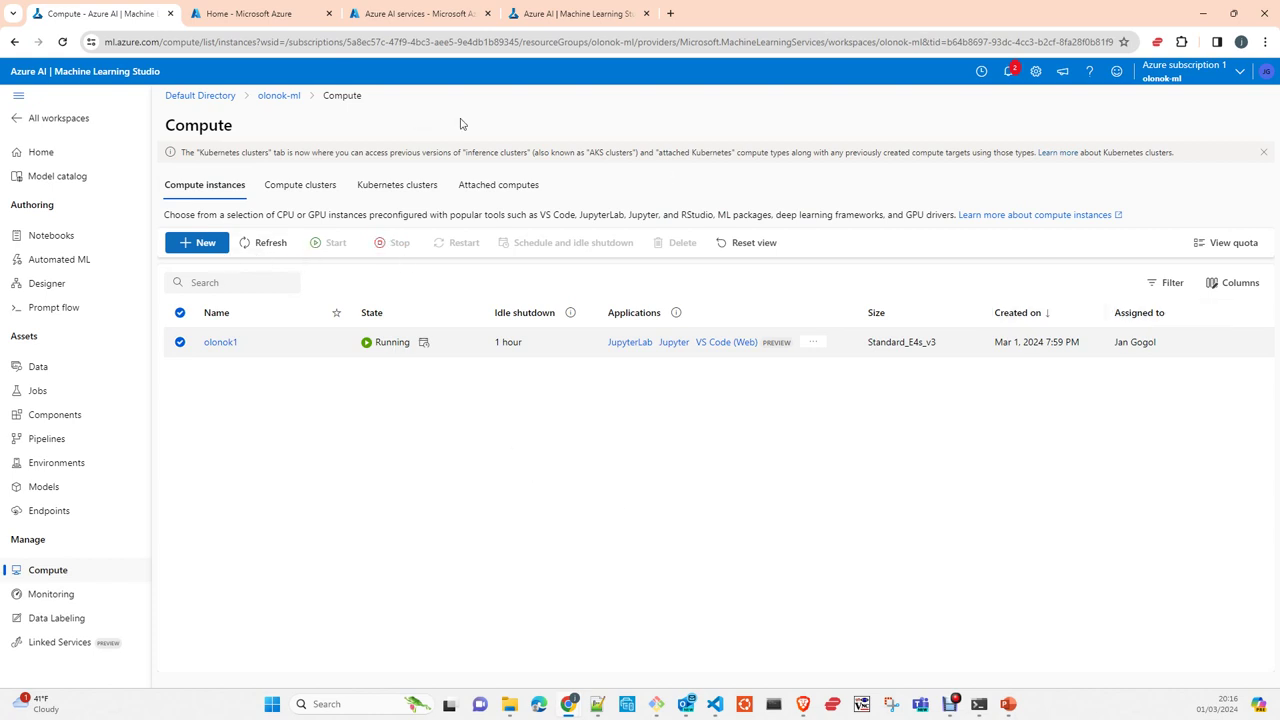
pyautogui.click(715, 704)
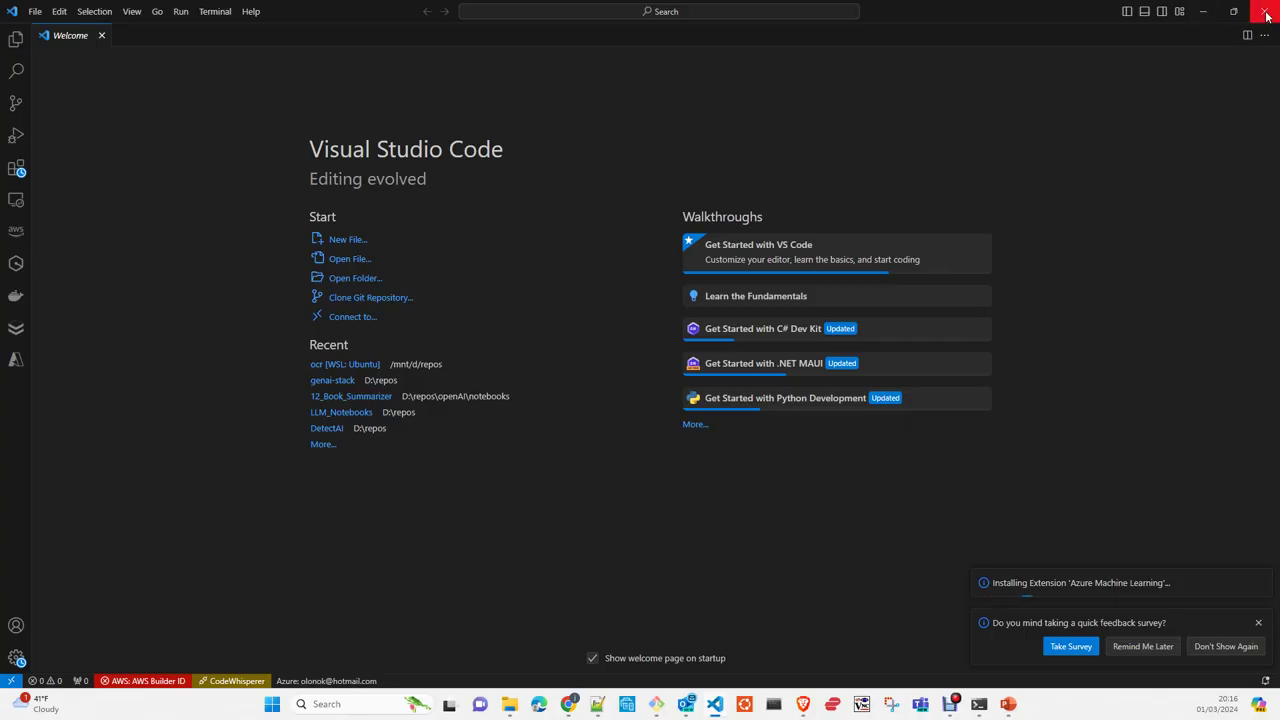
pyautogui.hotkey('alt', 'Tab')
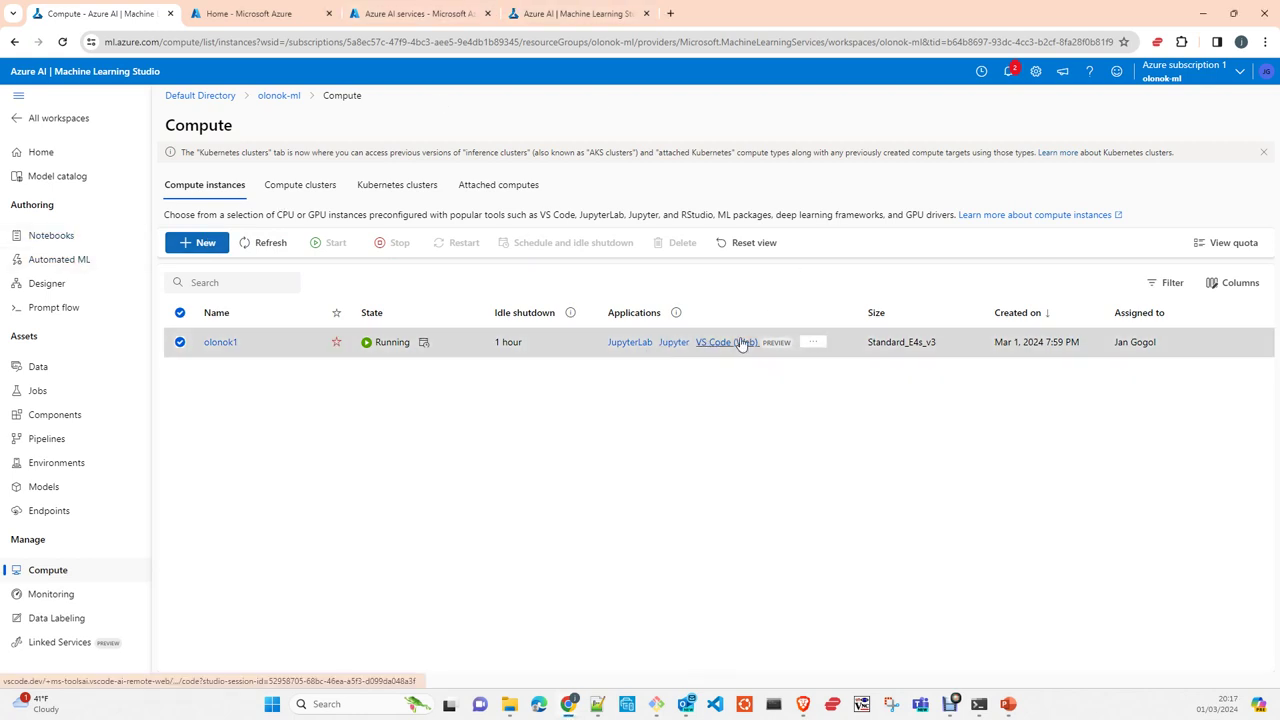
# Look at the compute clusters once more and stop the olonok1 compute instance
pyautogui.click(307, 184)
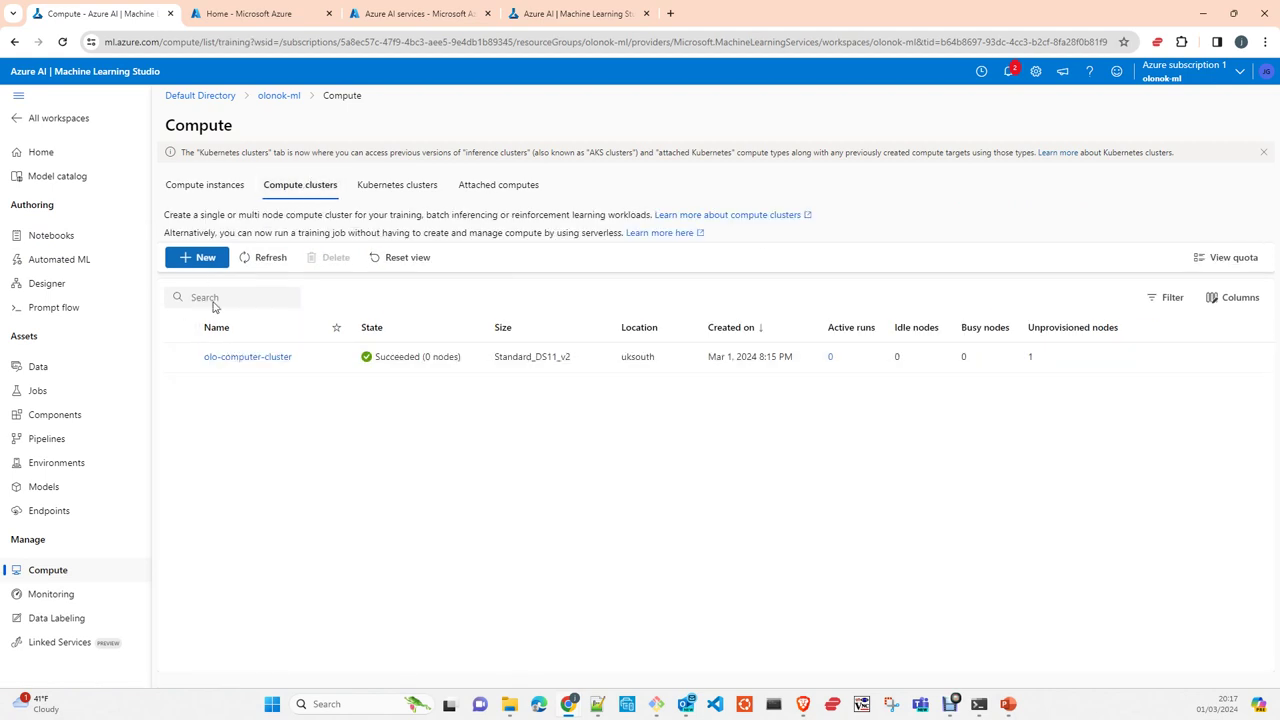
pyautogui.click(224, 190)
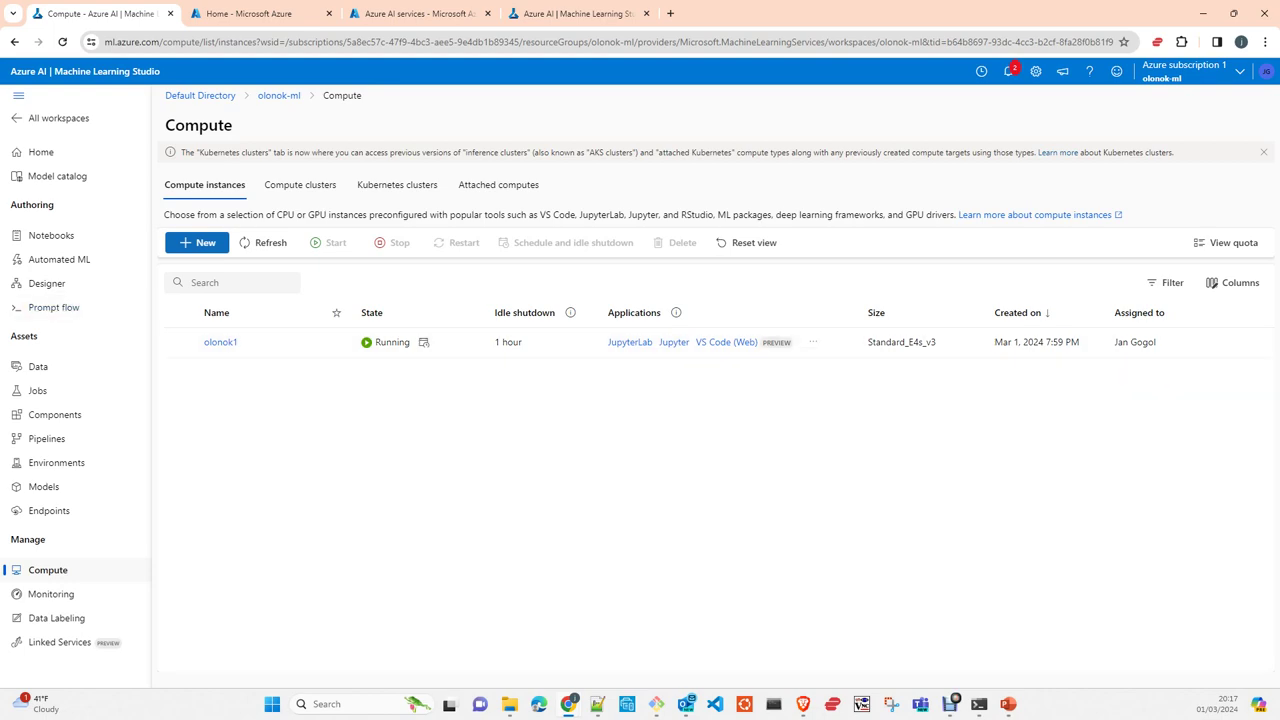
pyautogui.click(180, 342)
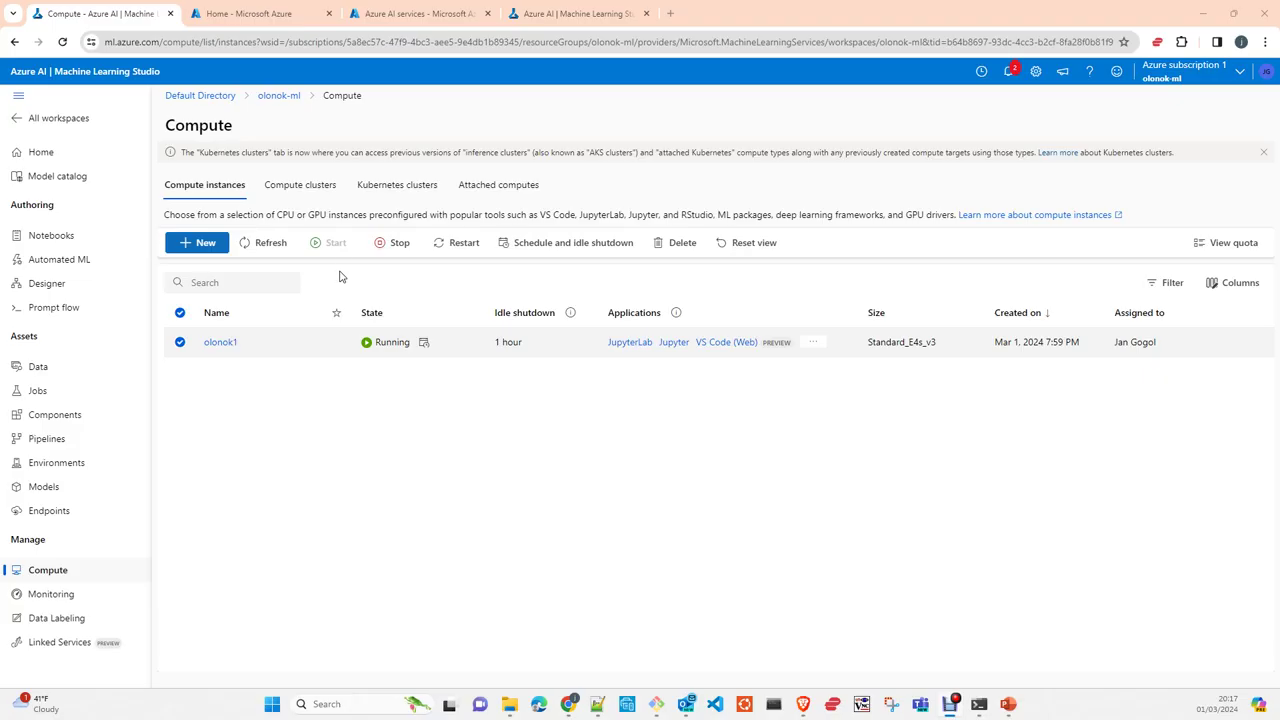
pyautogui.click(400, 245)
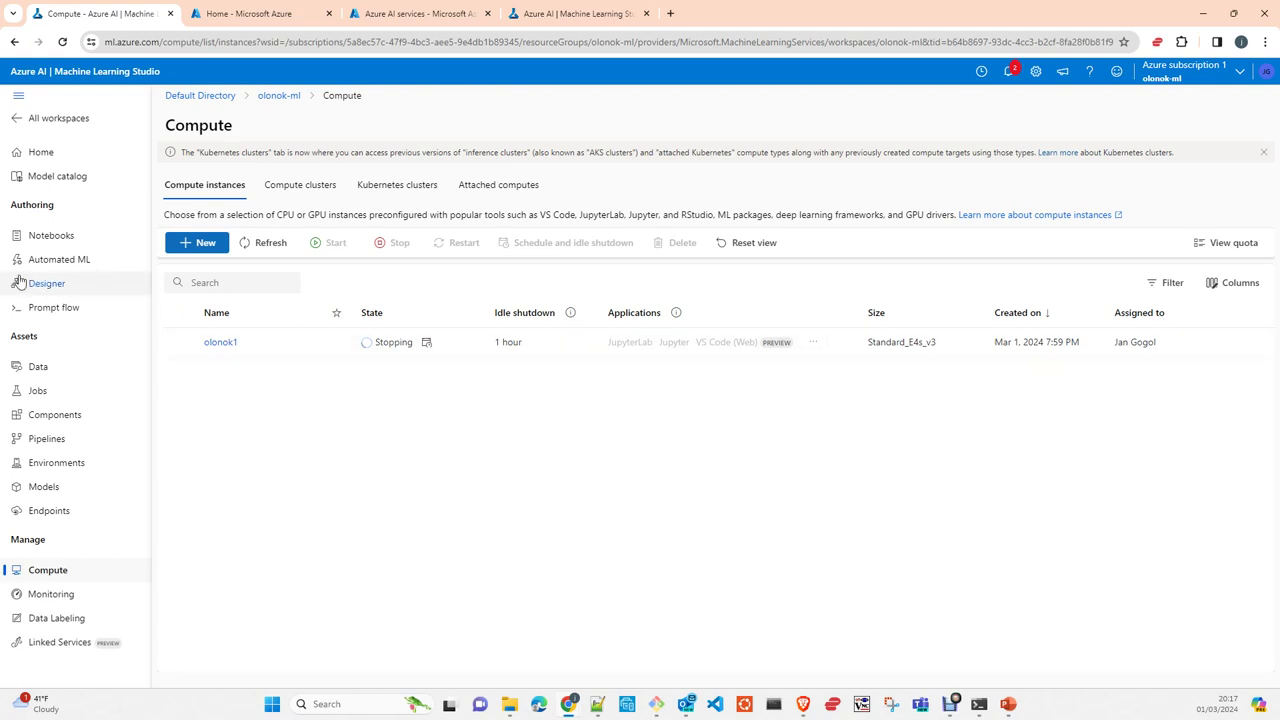
# Create the Regression - Automobile Price Prediction (Basic) pipeline in Designer and reposition its Clean Missing Data, Select Columns in Dataset and Automobile price data nodes
pyautogui.click(50, 286)
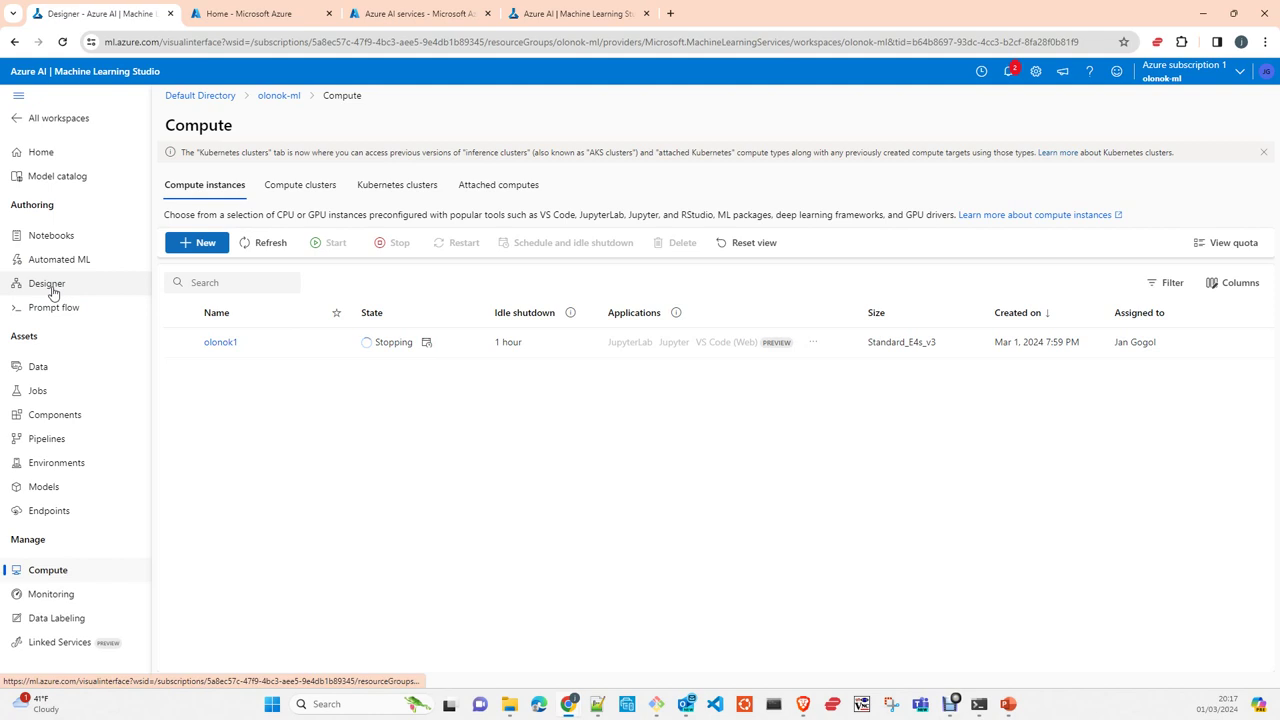
pyautogui.click(835, 291)
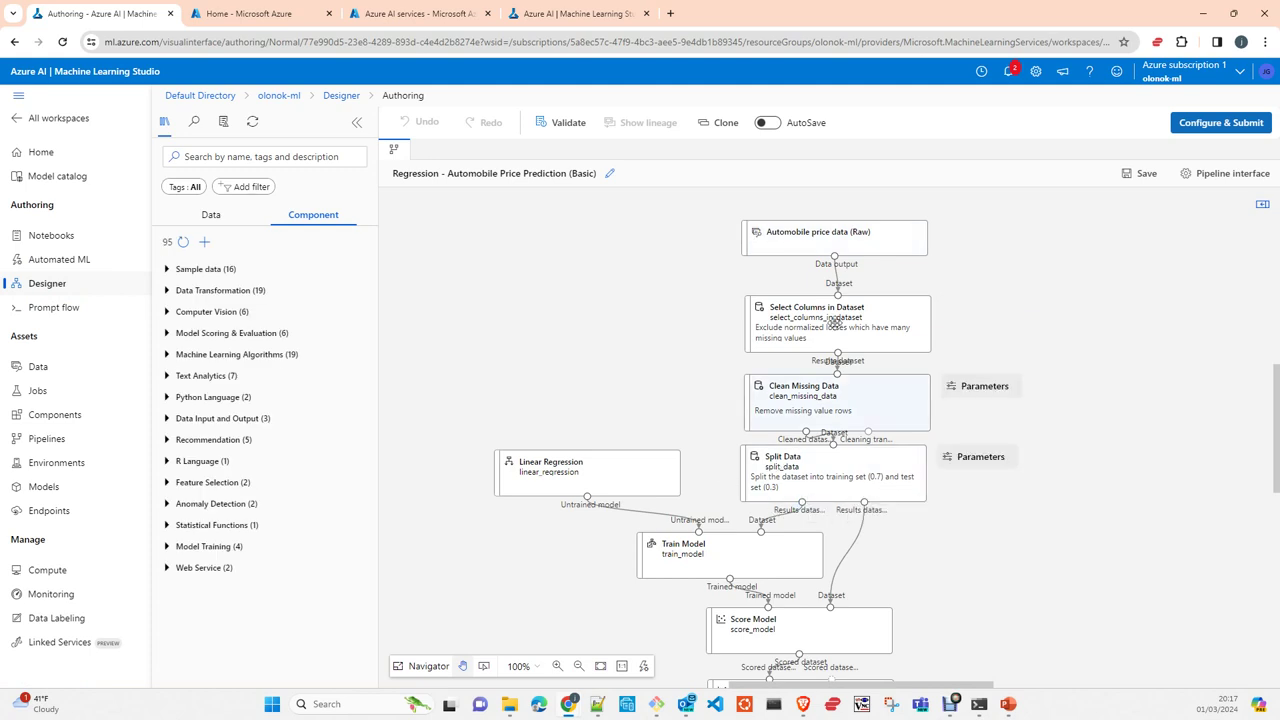
pyautogui.moveTo(676, 370); pyautogui.dragTo(876, 432)
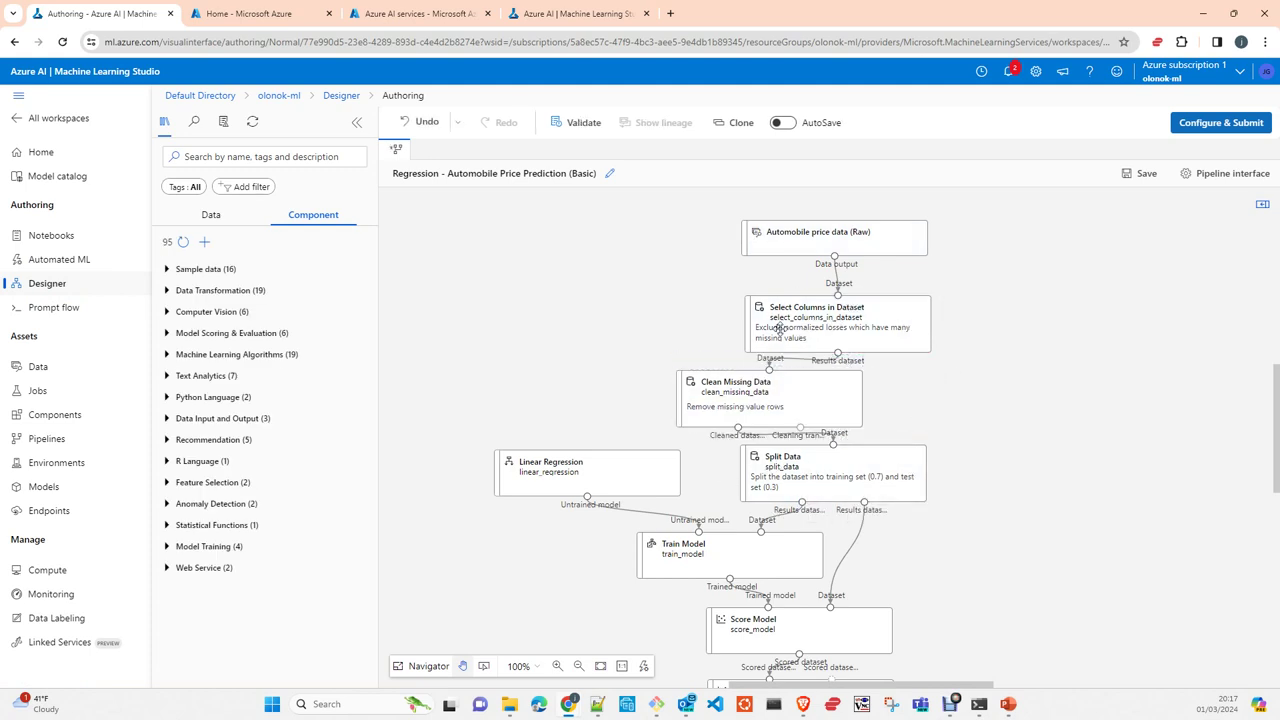
pyautogui.moveTo(782, 317); pyautogui.dragTo(675, 312)
pyautogui.moveTo(880, 237); pyautogui.dragTo(818, 240)
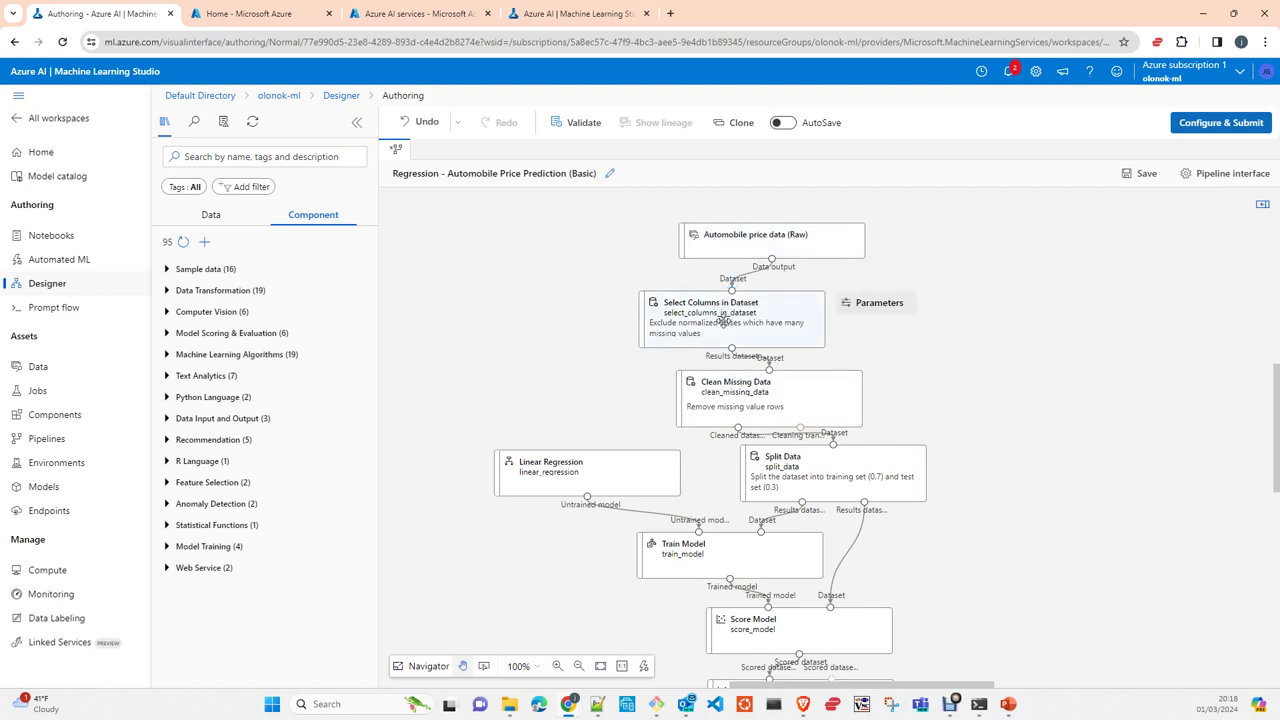
# Set up a pipeline job under a new experiment named regression-test1, keeping the default display name and description
pyautogui.click(1216, 123)
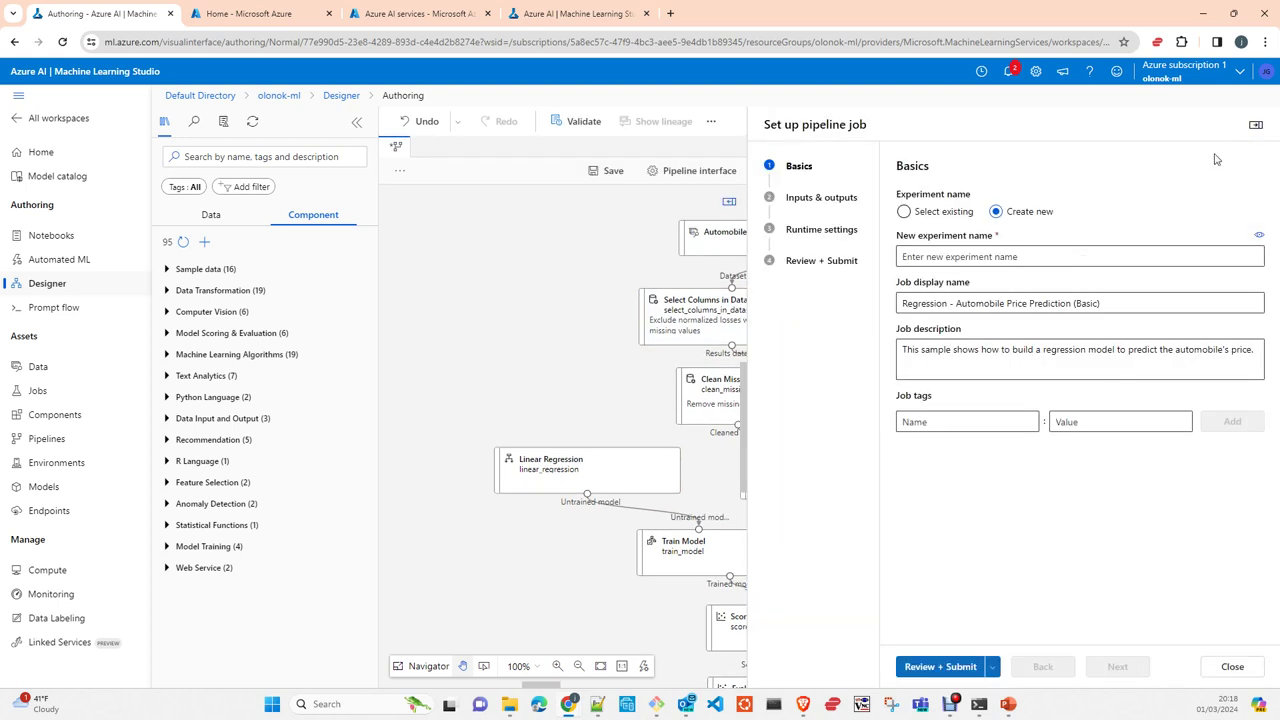
pyautogui.click(1012, 258)
pyautogui.write('regression-test1')
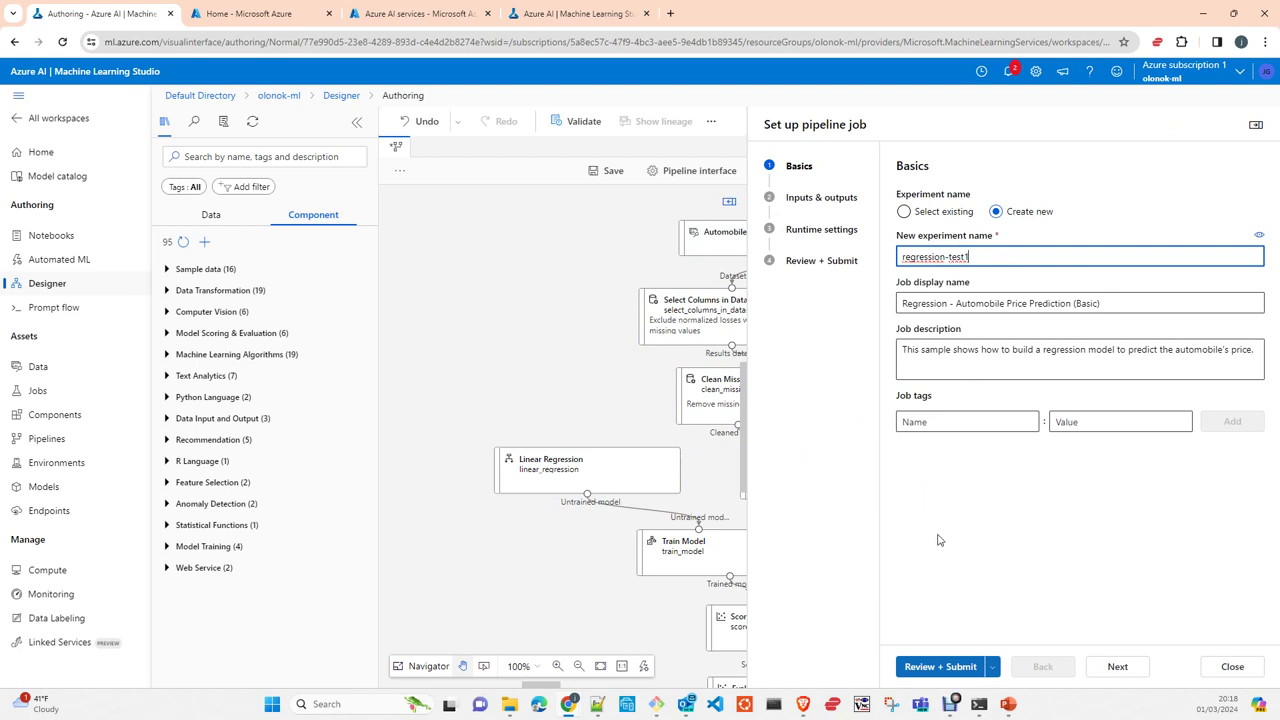
pyautogui.click(1117, 666)
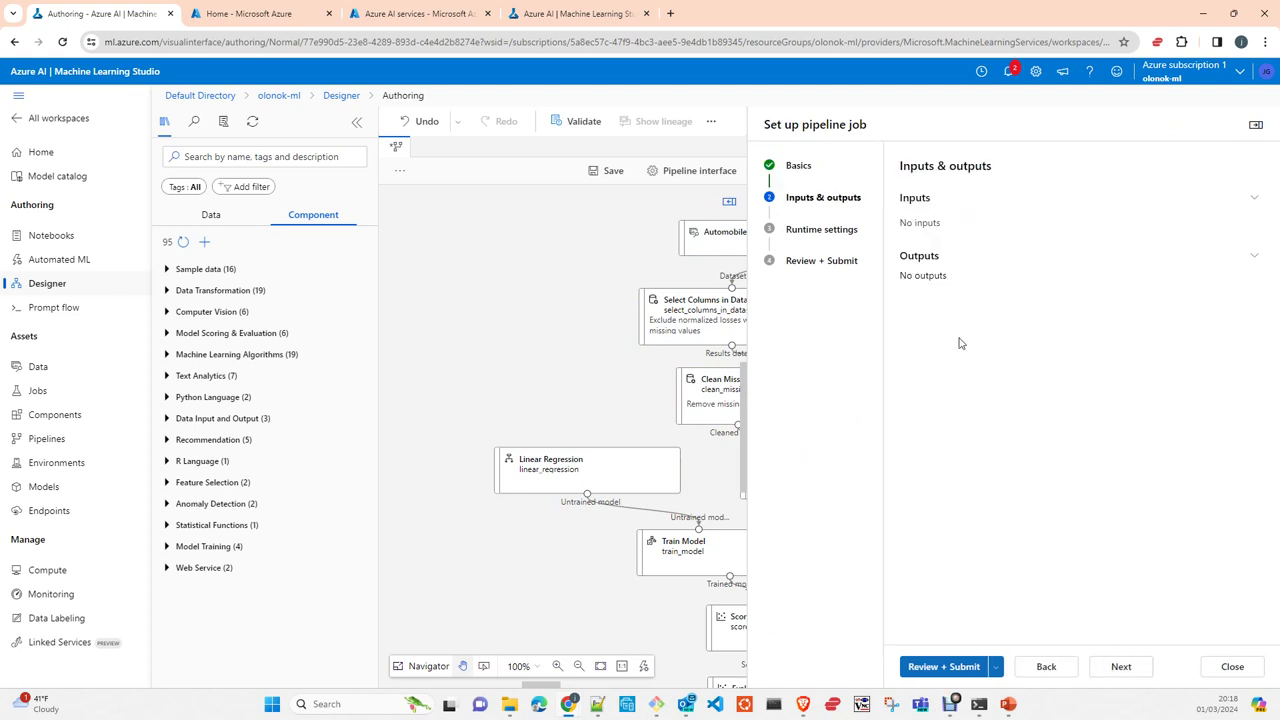
# Choose olo-computer-cluster as the pipeline job's default compute and submit the job
pyautogui.click(1121, 666)
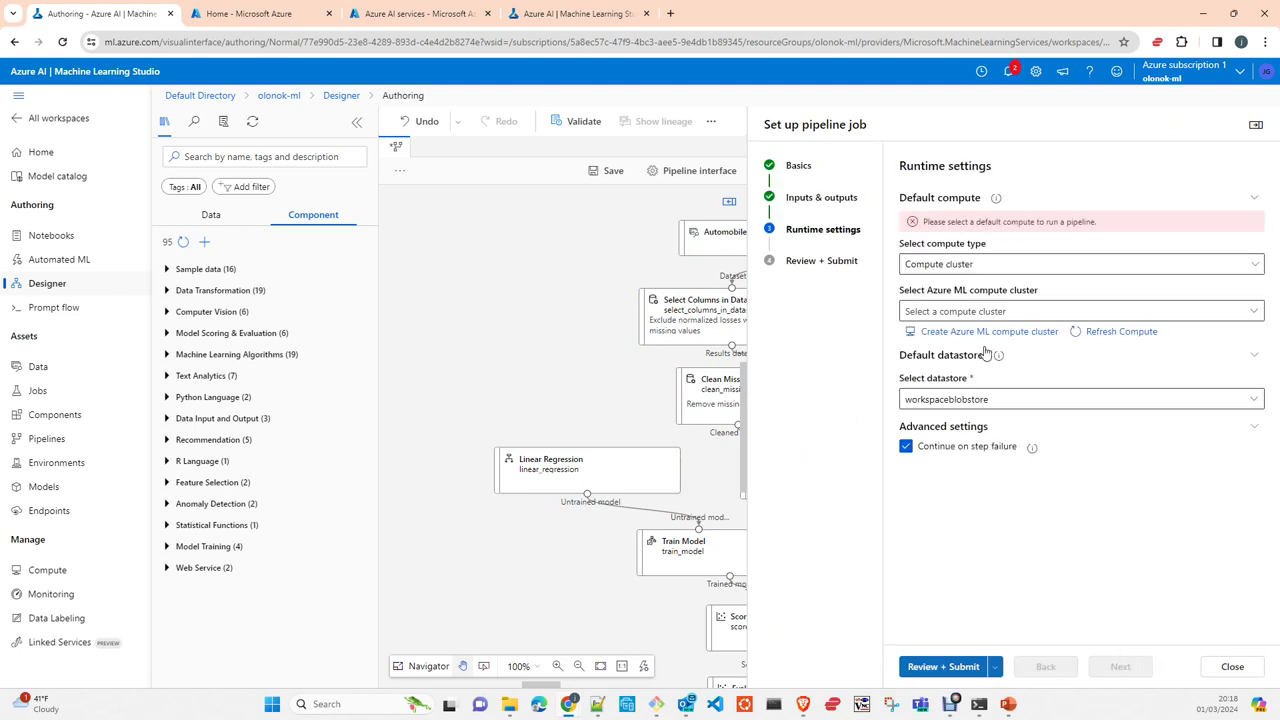
pyautogui.click(982, 265)
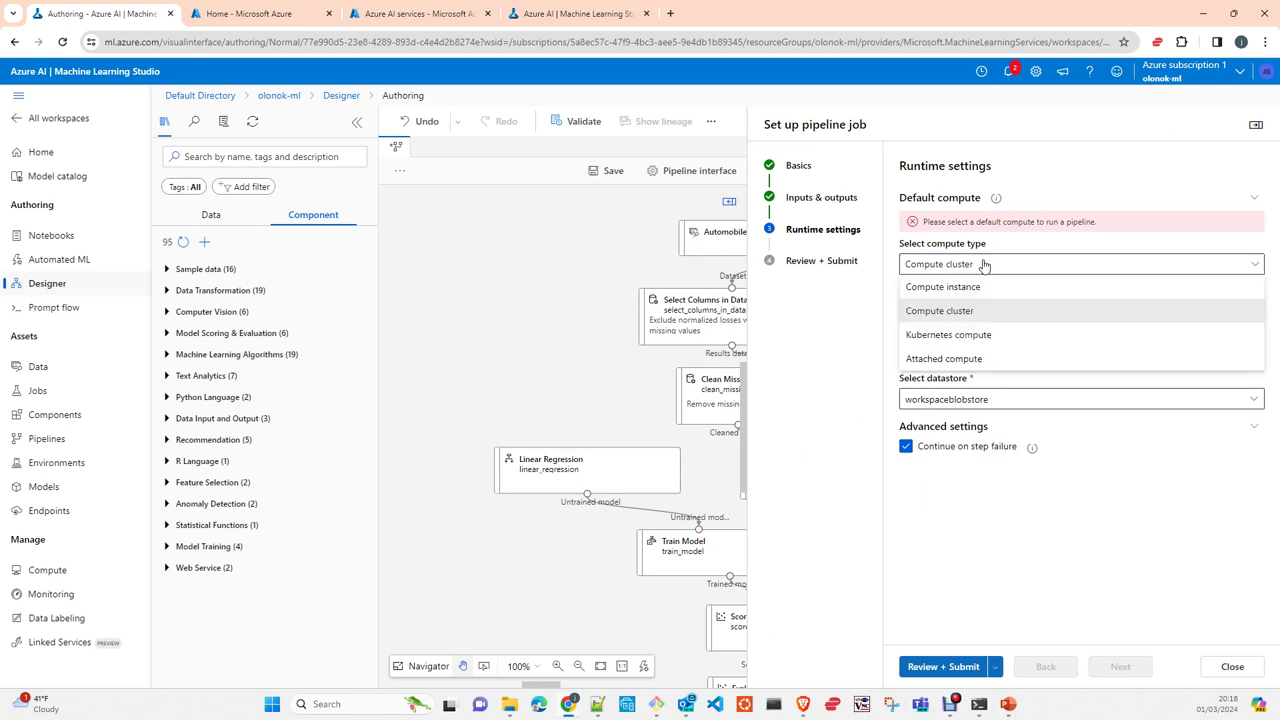
pyautogui.click(983, 265)
pyautogui.click(983, 311)
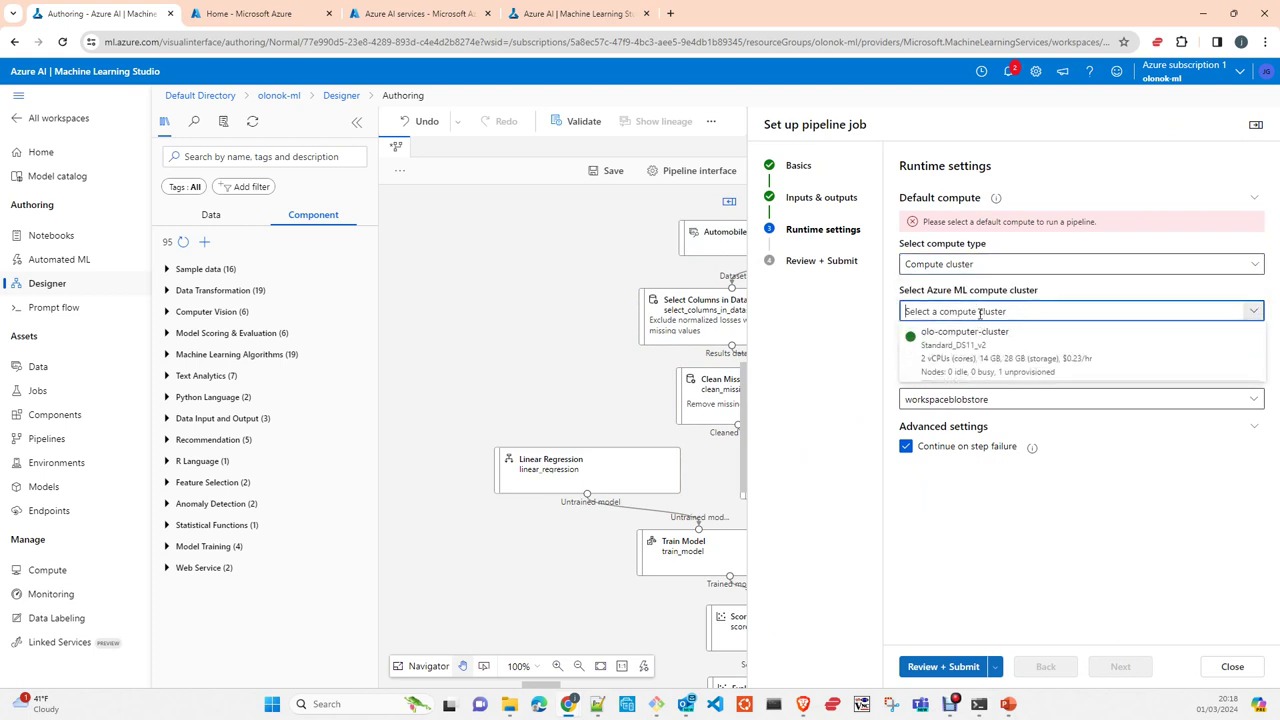
pyautogui.click(966, 340)
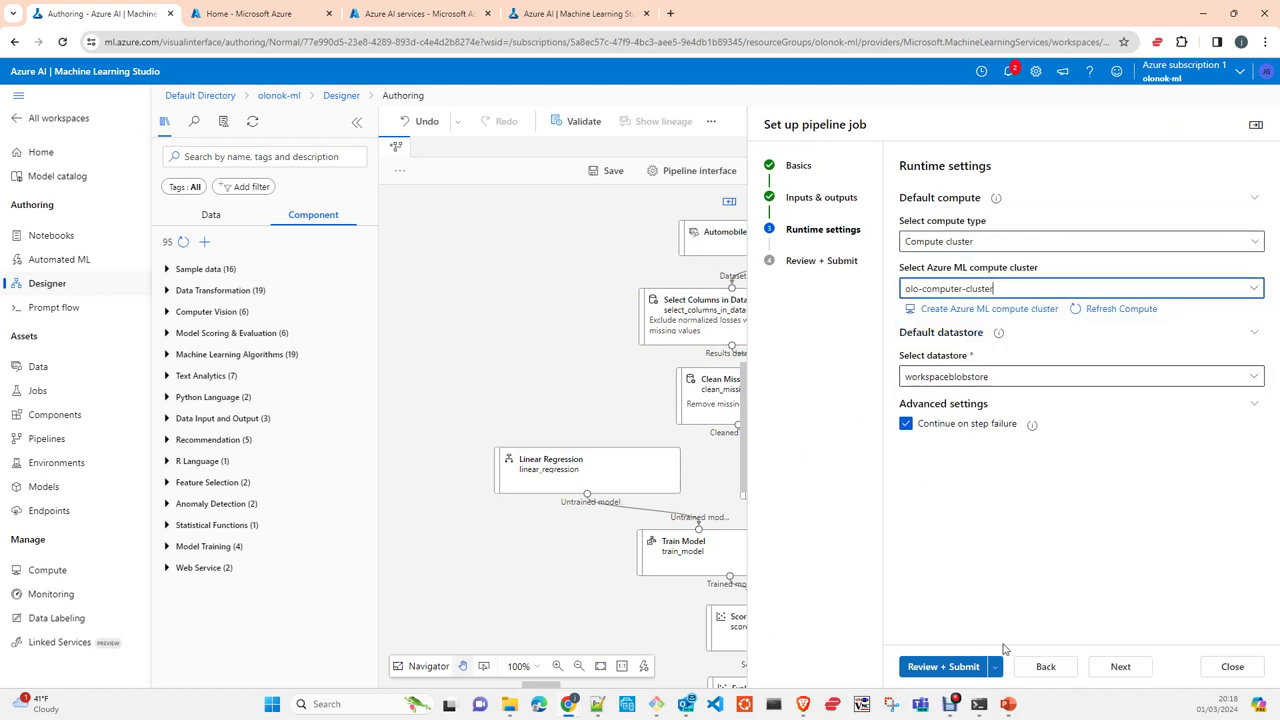
pyautogui.click(1117, 666)
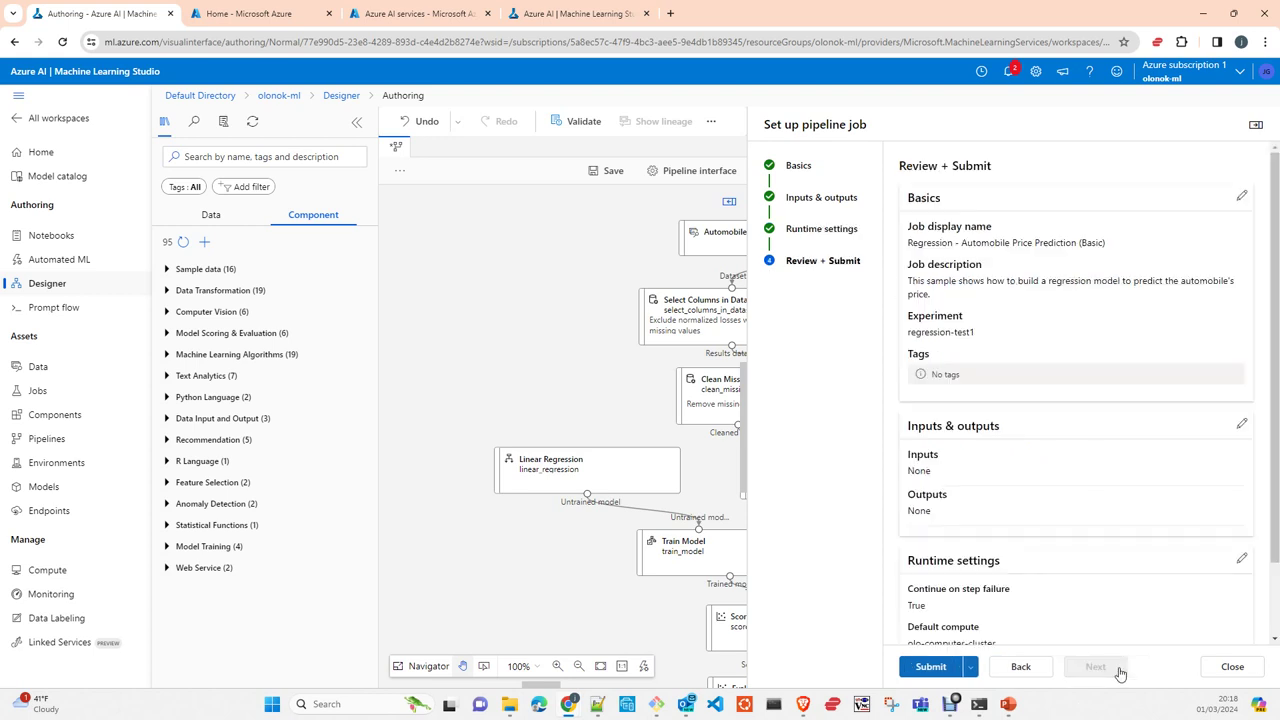
pyautogui.click(928, 667)
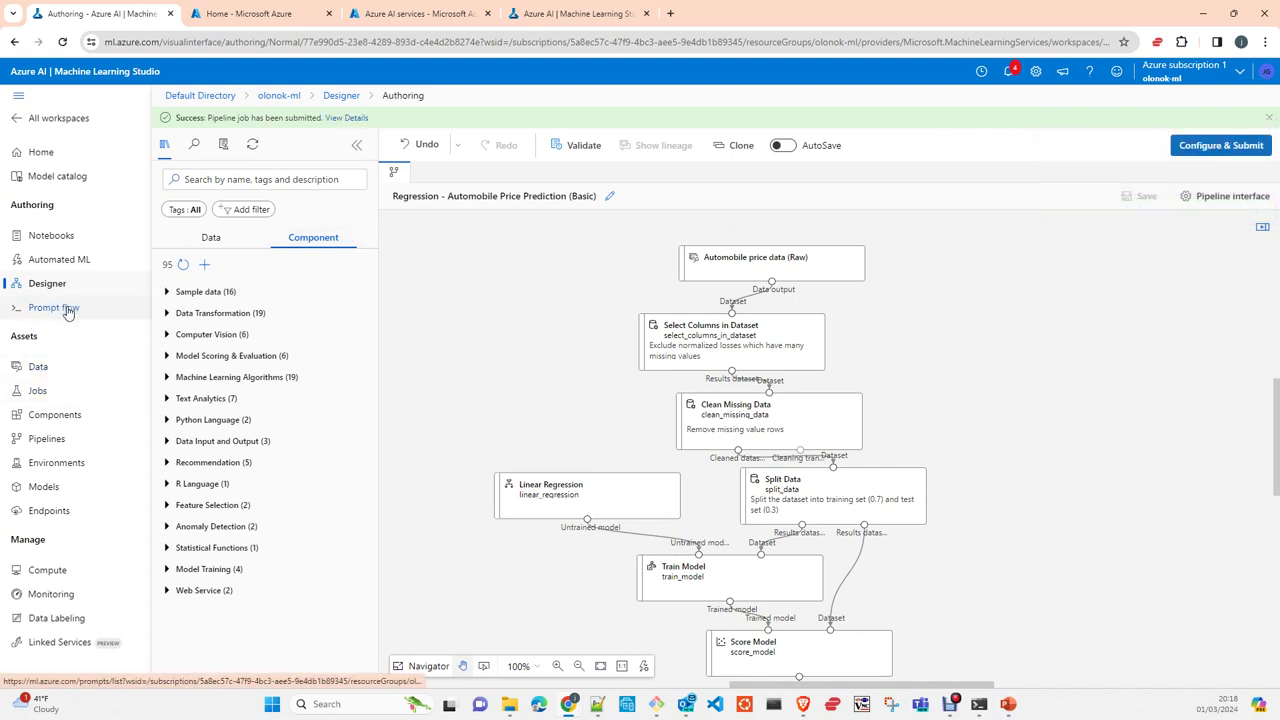
# Examine the Prompt flow options for creating a new flow, including flow types, gallery samples and import choices, and leave without creating one
pyautogui.click(68, 312)
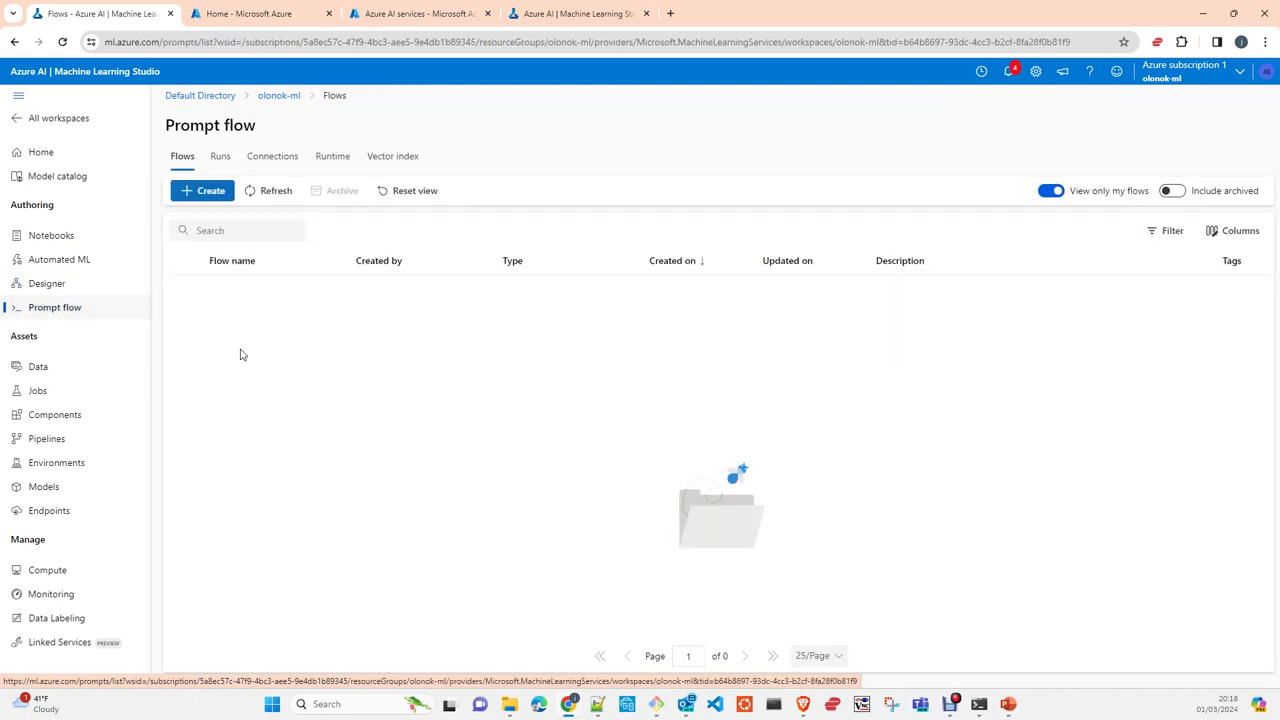
pyautogui.click(214, 192)
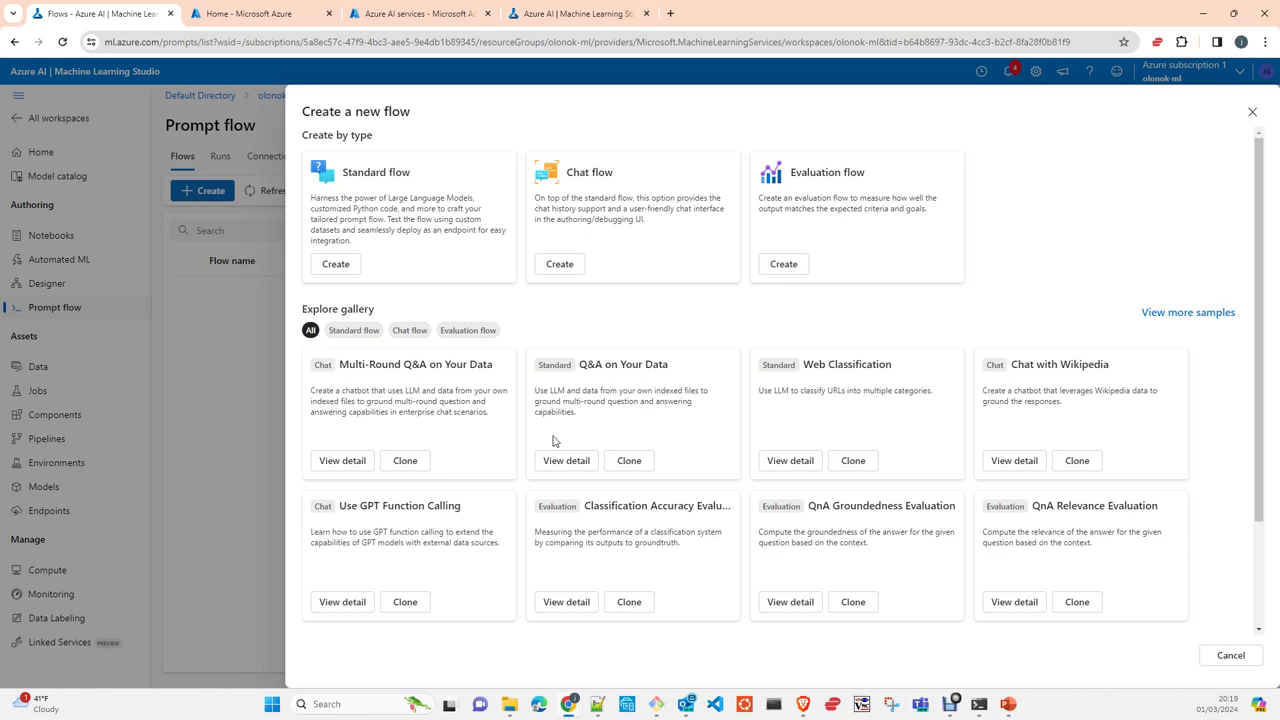
pyautogui.scroll(-3, 778, 532)
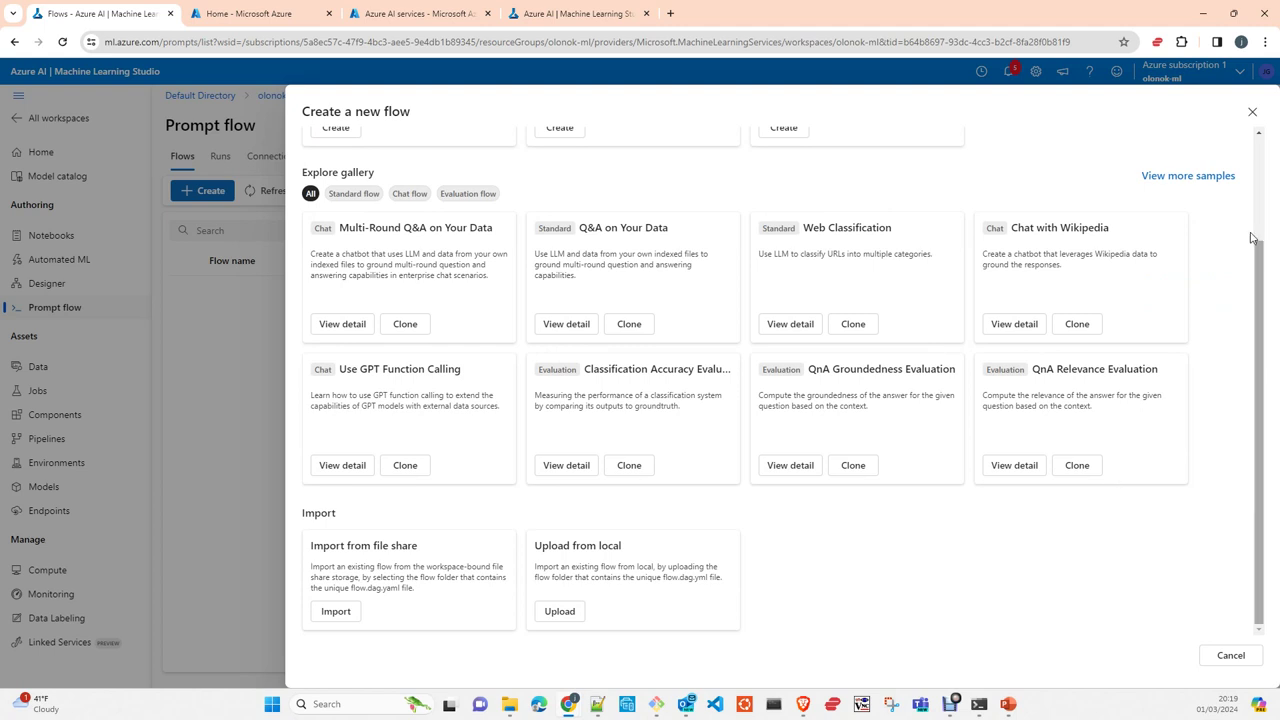
pyautogui.click(1252, 112)
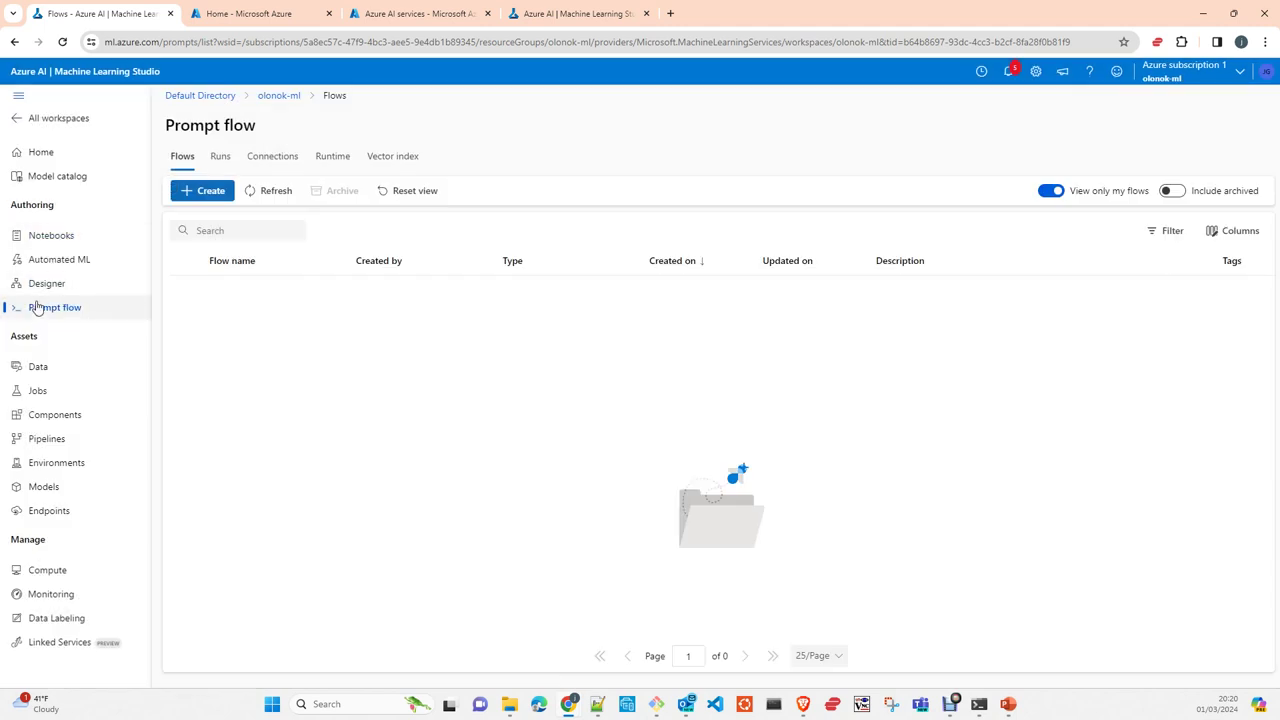
# Open the regression-test1 experiment's Regression - Automobile Price Prediction (Basic) job and examine the run status of its pipeline nodes
pyautogui.click(37, 391)
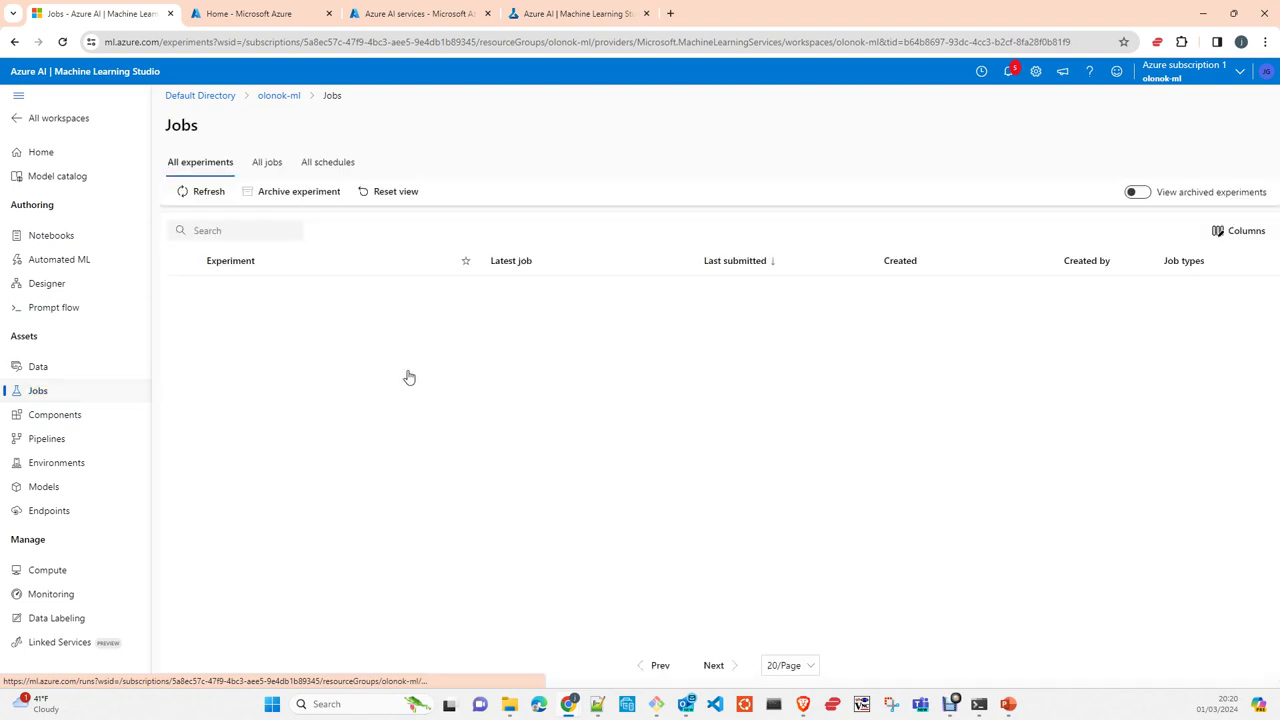
pyautogui.click(250, 294)
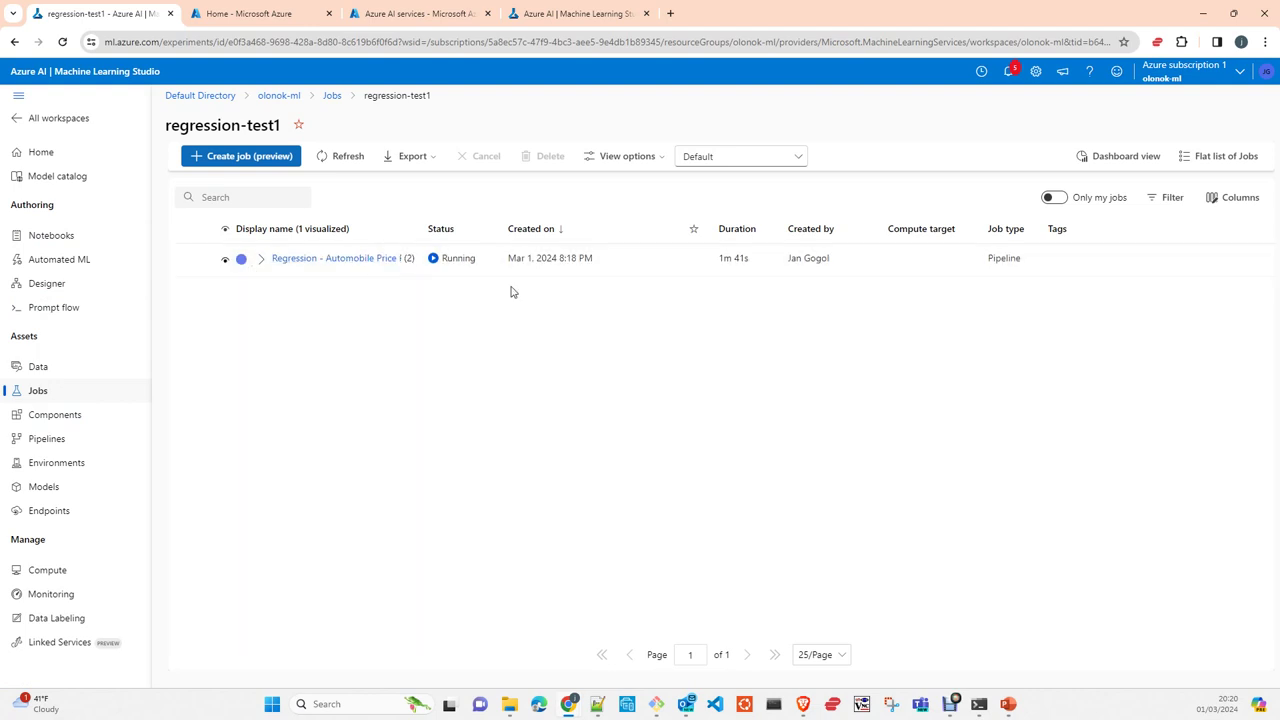
pyautogui.click(345, 260)
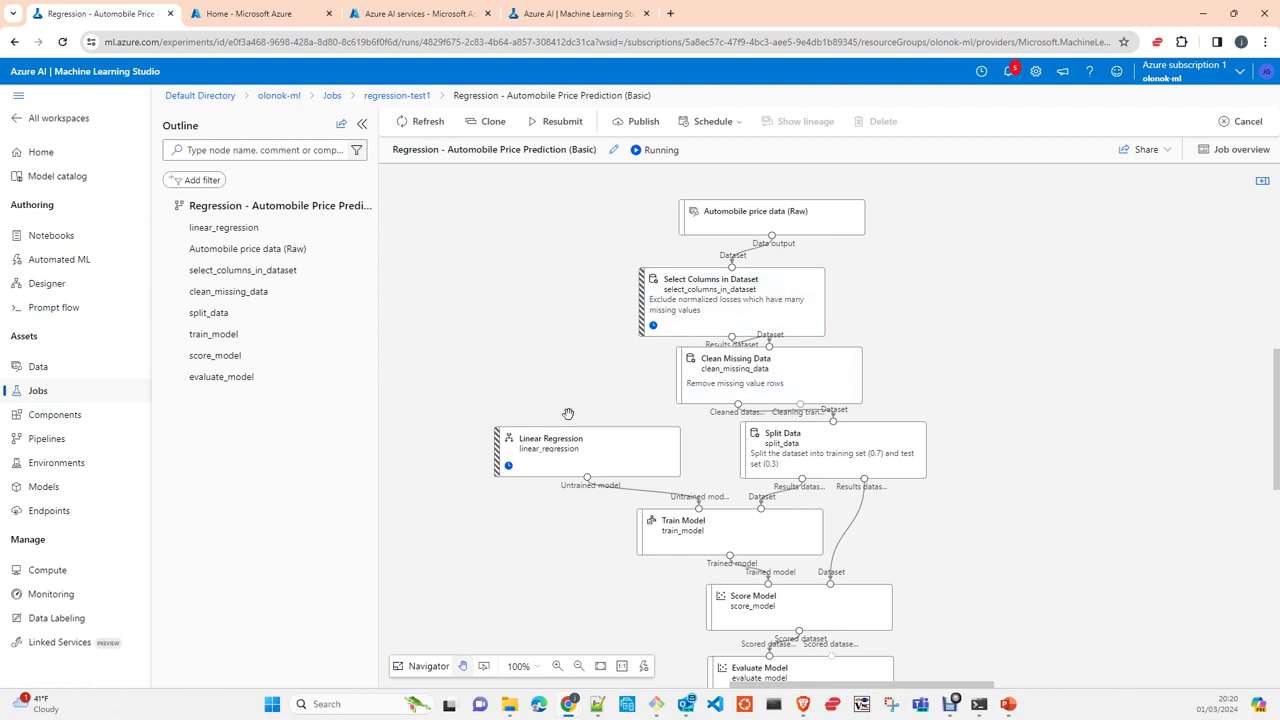
pyautogui.moveTo(699, 300)
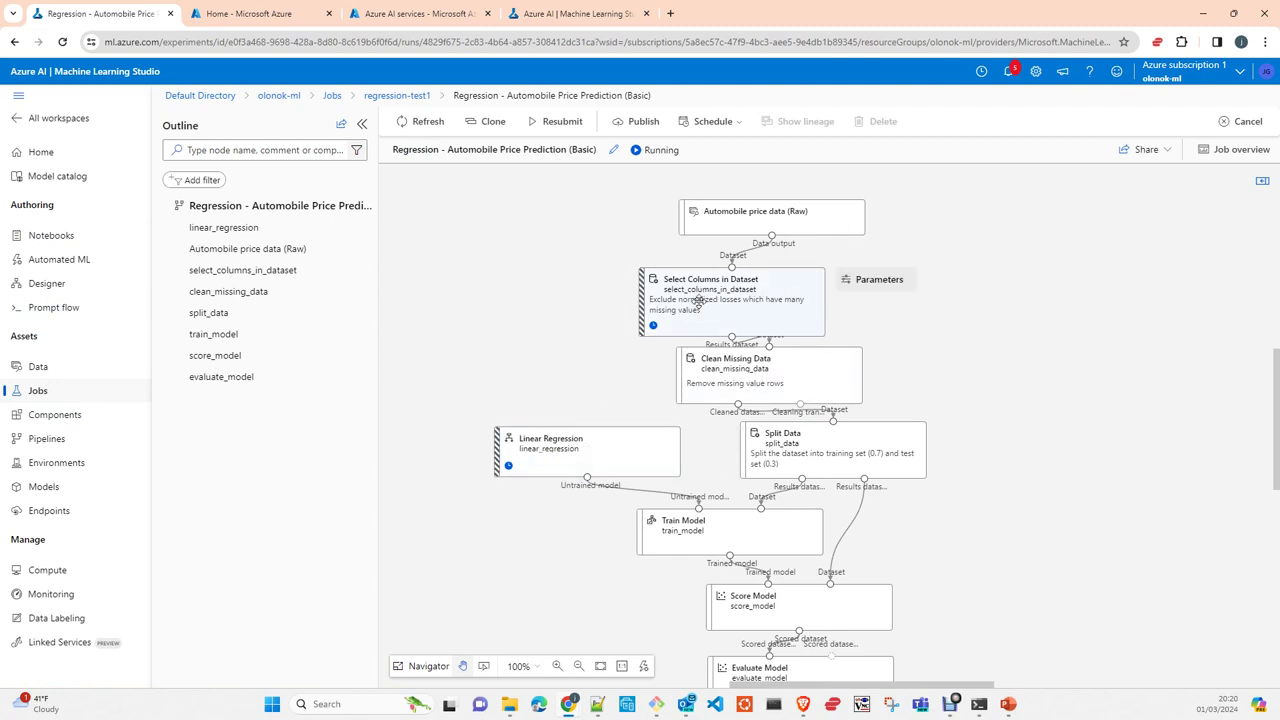
pyautogui.moveTo(609, 440)
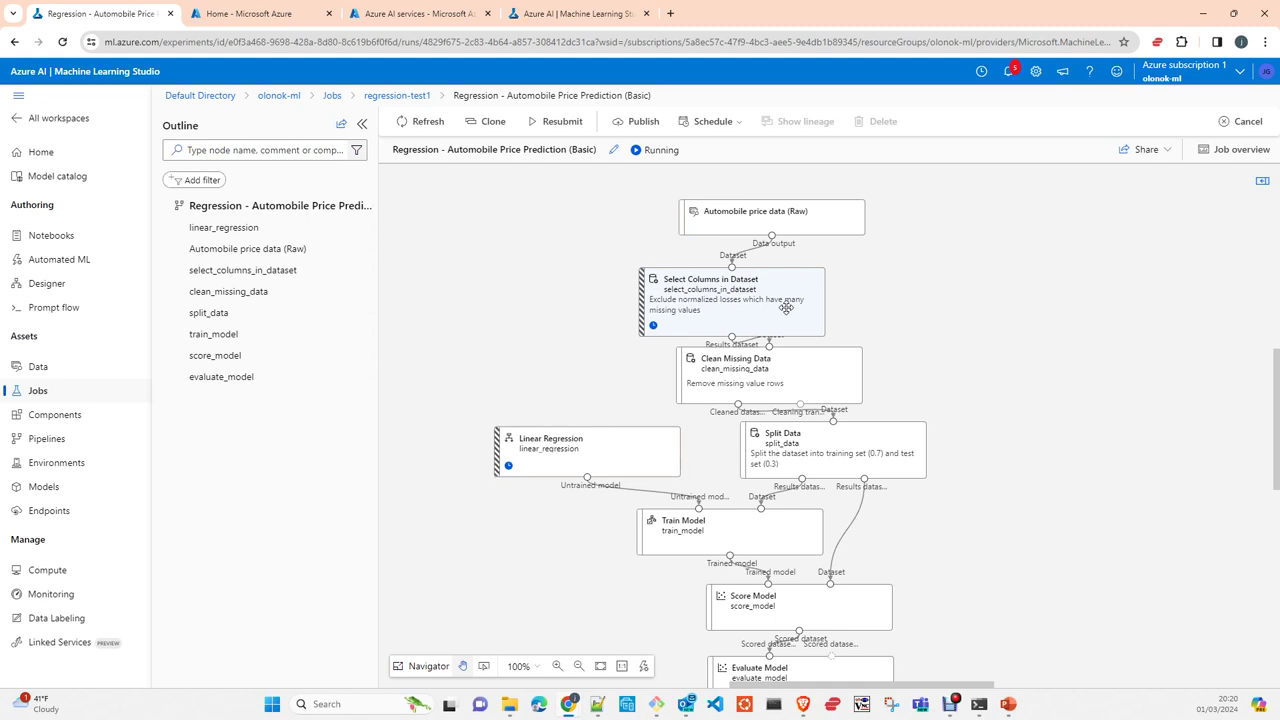
pyautogui.moveTo(723, 328)
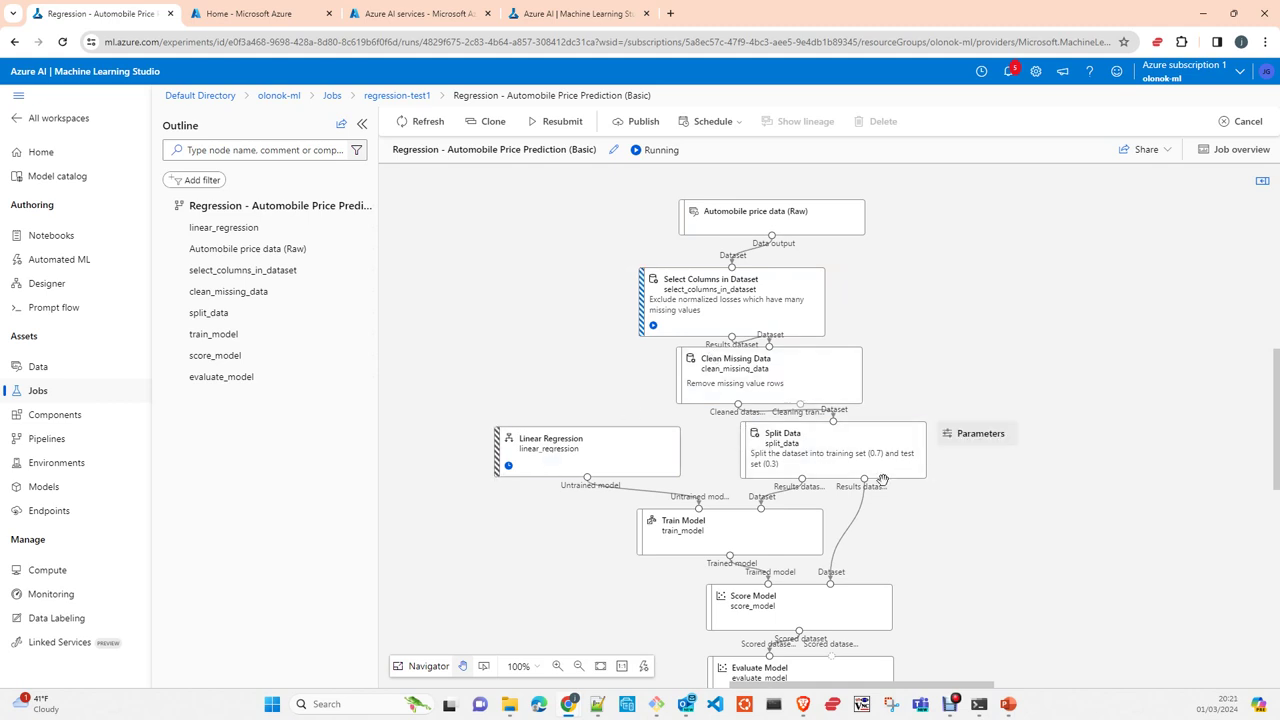
pyautogui.scroll(-1, 1129, 537)
pyautogui.scroll(-1, 1129, 537)
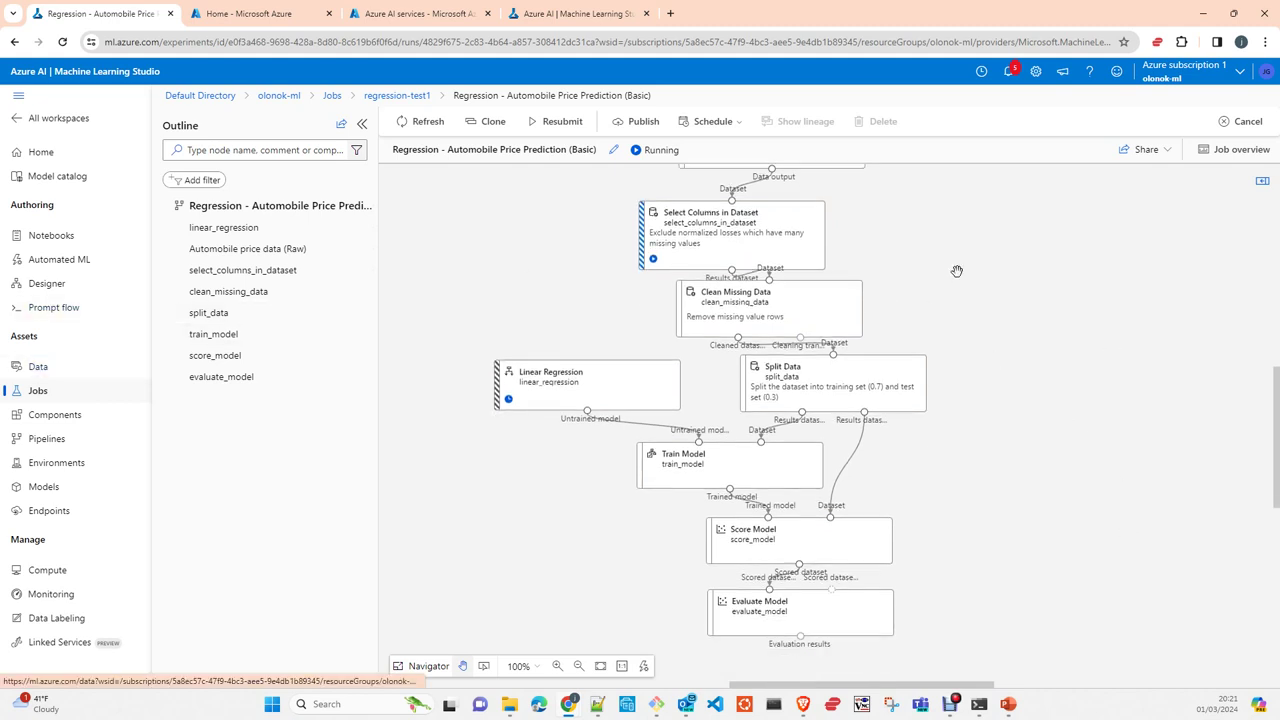
pyautogui.scroll(2, 957, 360)
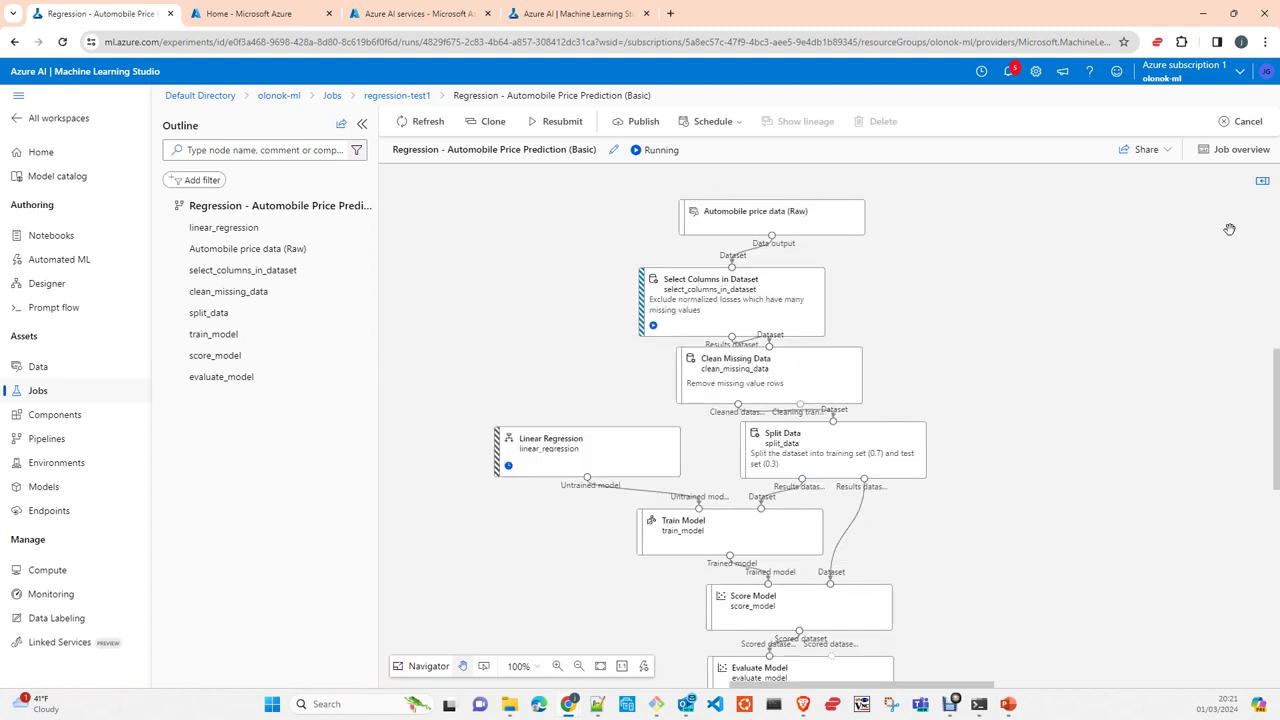
# Review the pipeline job's overview, outputs and logs, code and images, plus the images logged for its Select Columns in Dataset node
pyautogui.click(1242, 150)
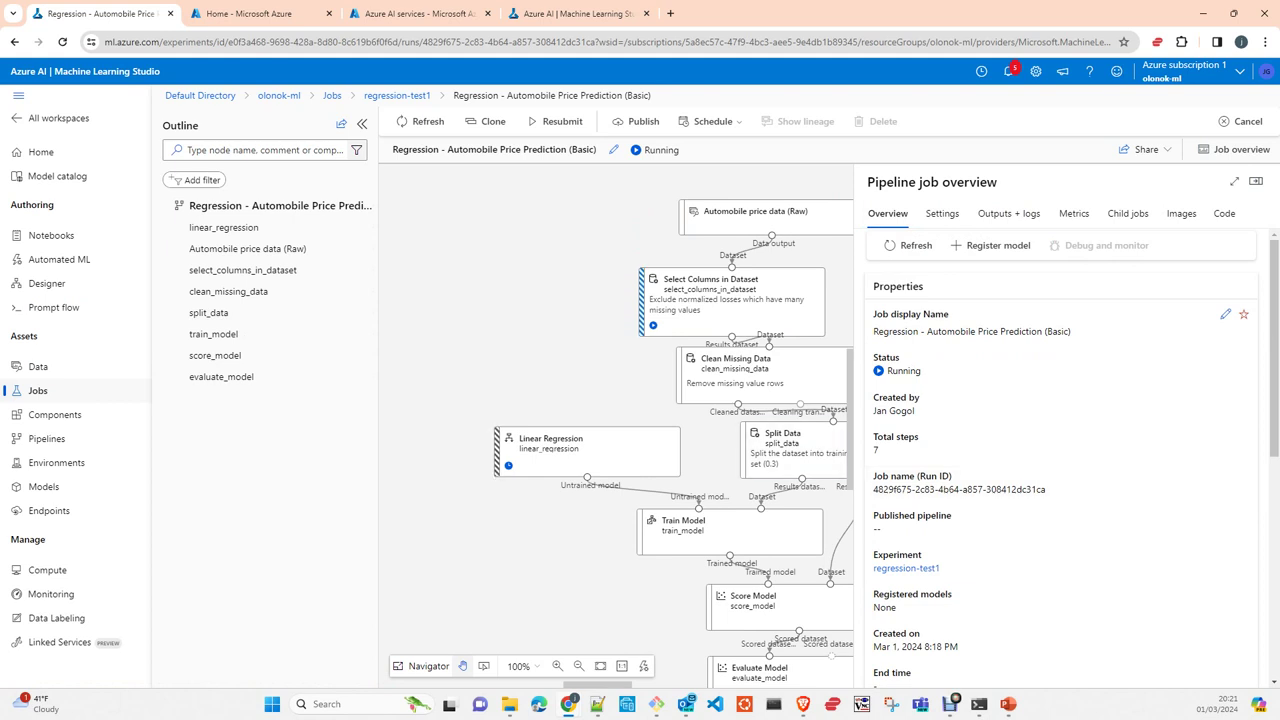
pyautogui.click(1032, 216)
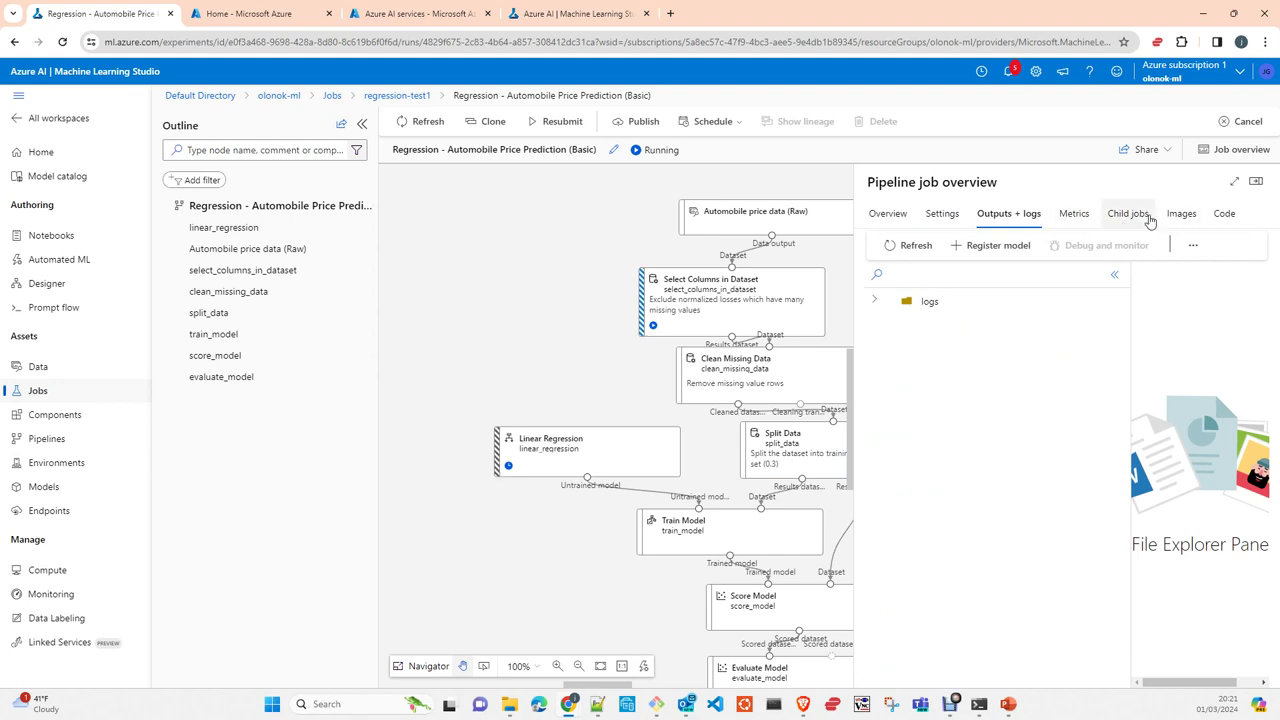
pyautogui.click(1223, 215)
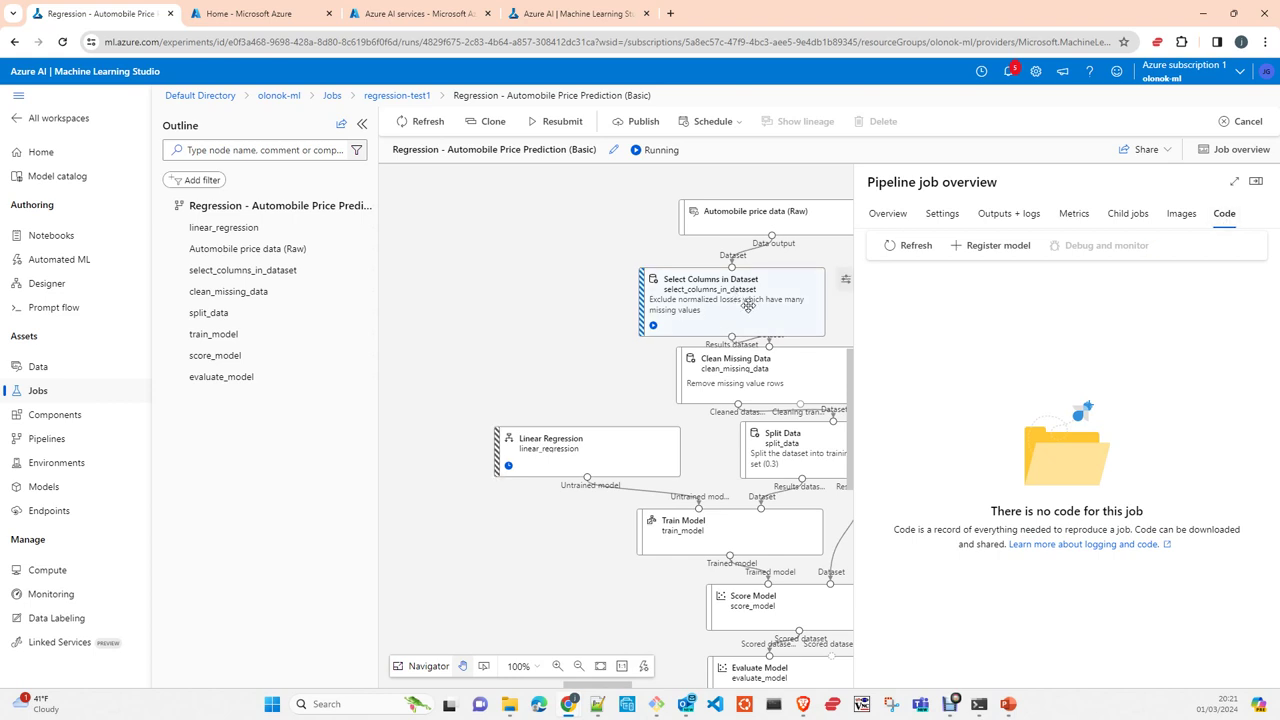
pyautogui.click(1181, 214)
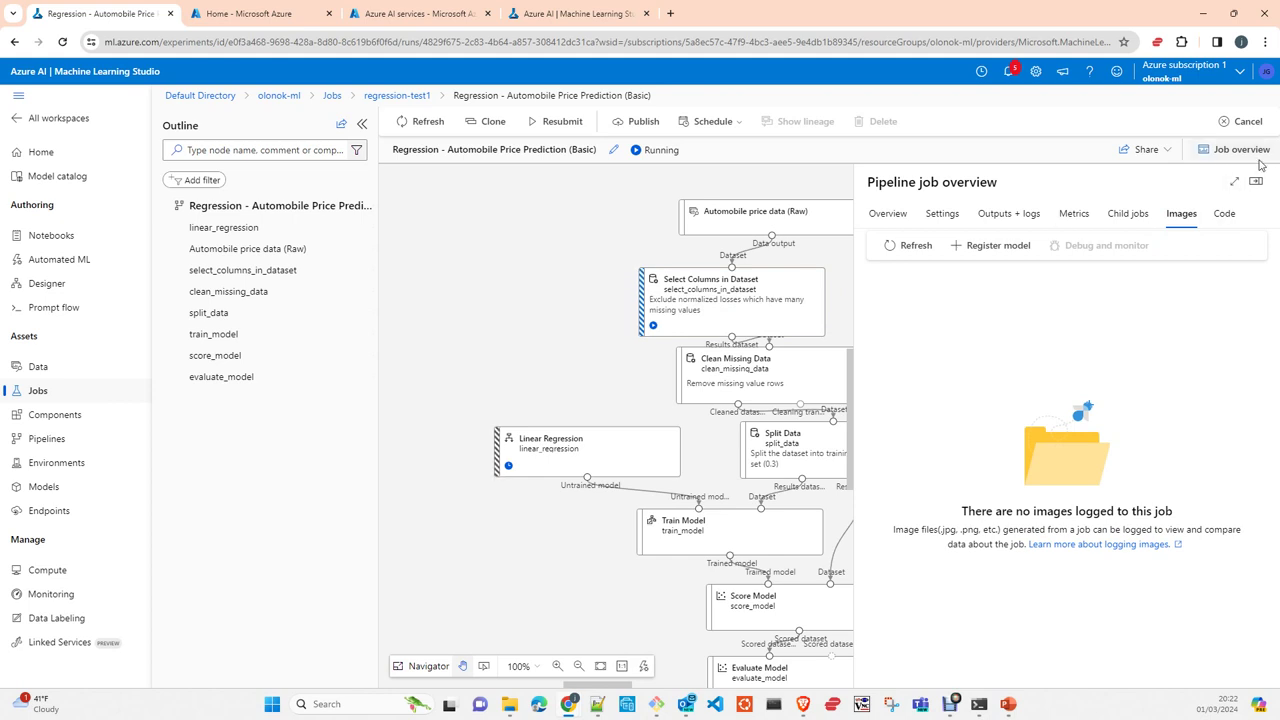
pyautogui.click(770, 300)
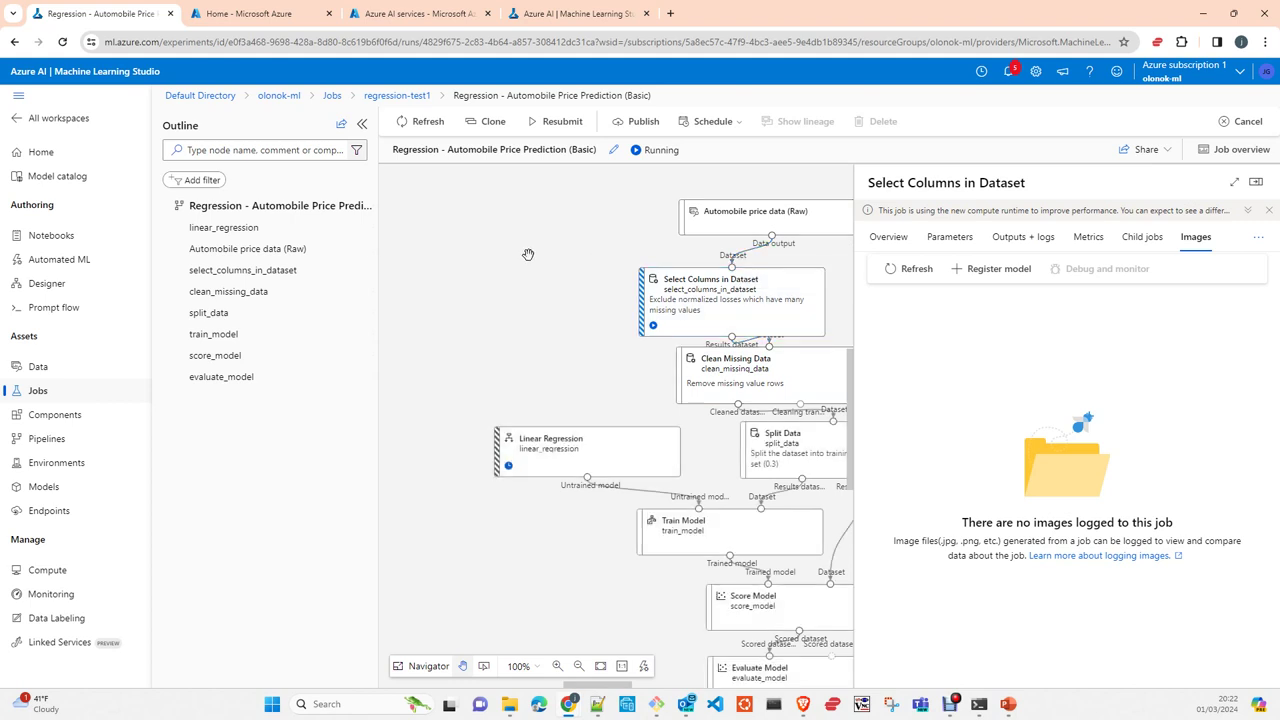
# Review the name, description and type options for a new data asset in the workspace's Data area, and leave without creating one
pyautogui.click(37, 367)
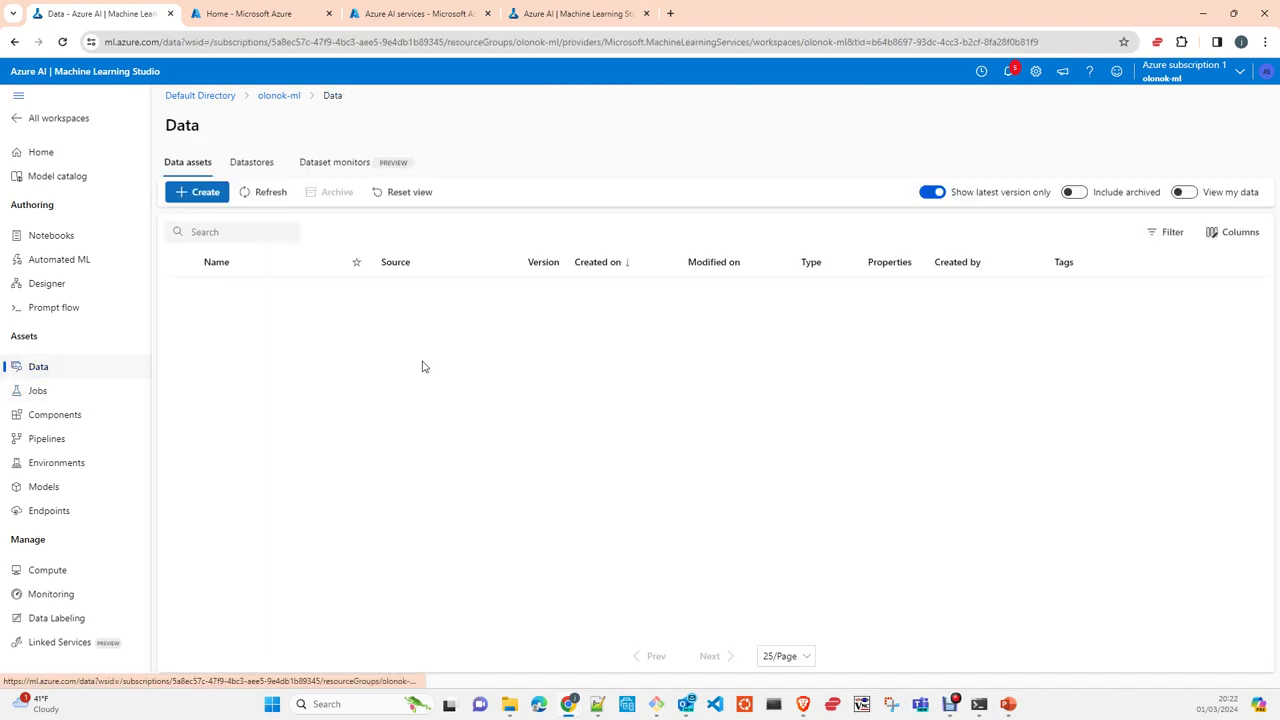
pyautogui.click(205, 192)
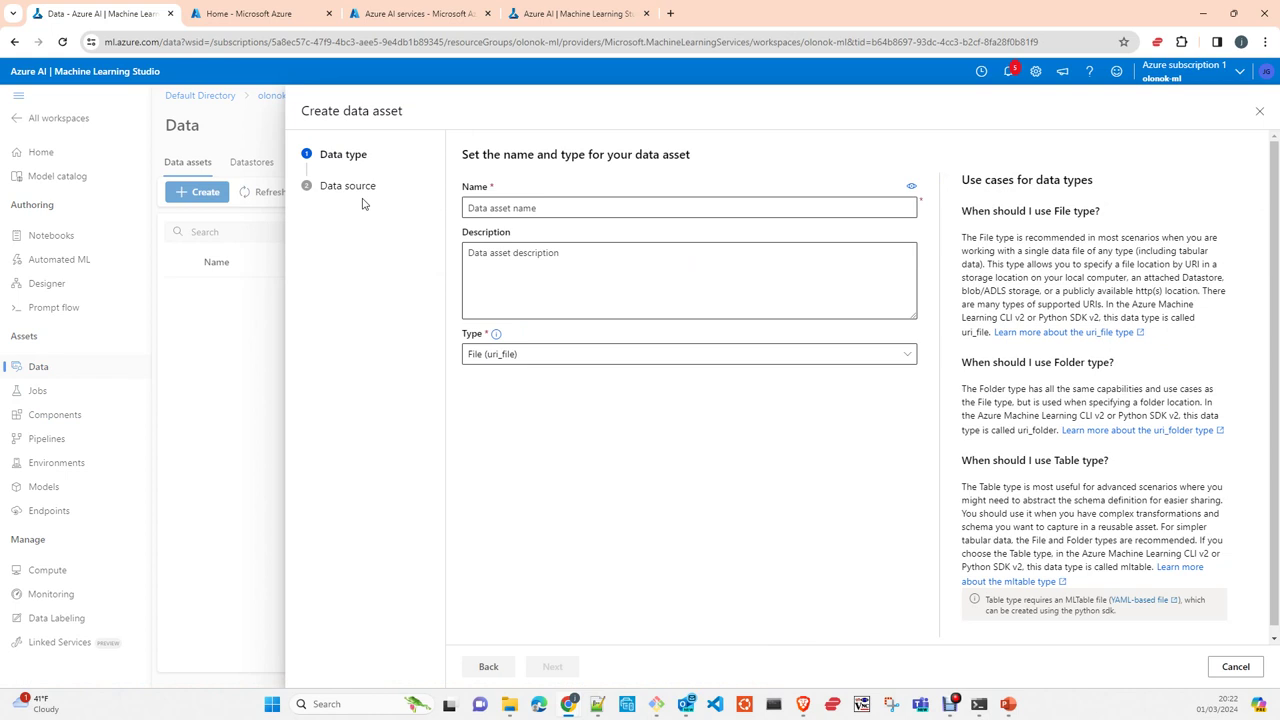
pyautogui.click(1260, 112)
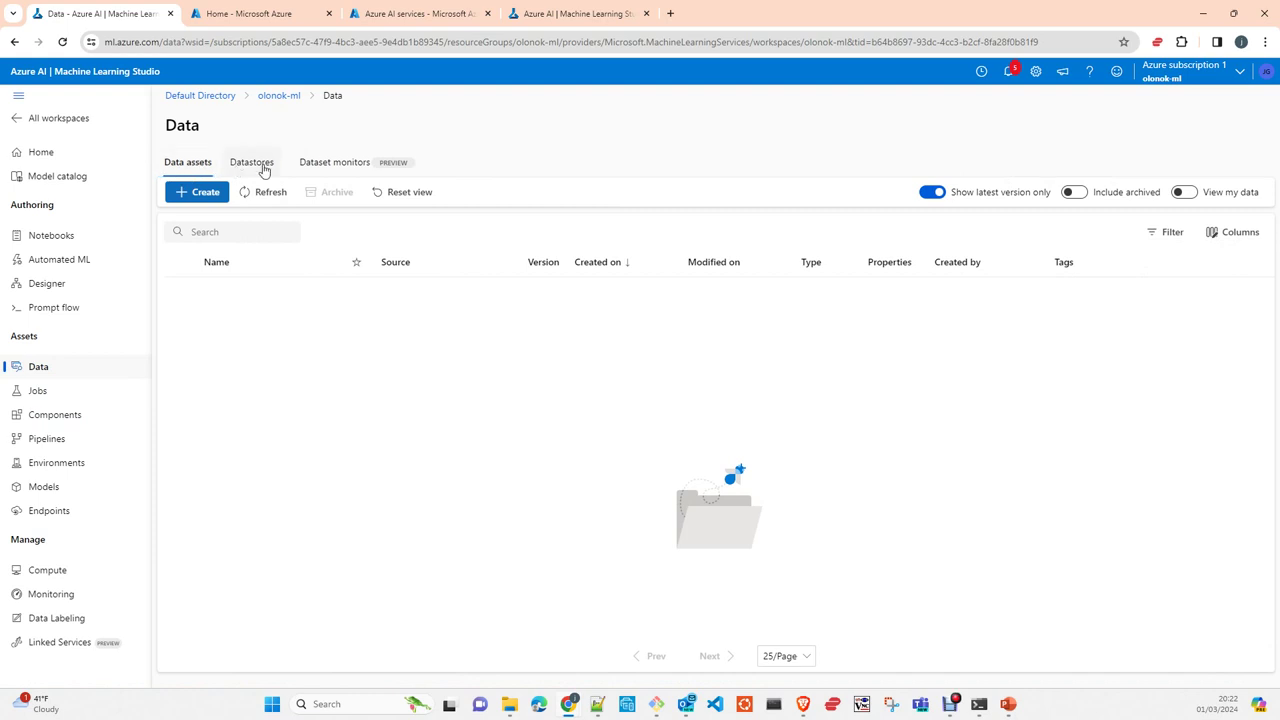
# Examine the workspace datastores and the datastore types available for a new one, and leave without creating a datastore
pyautogui.click(262, 166)
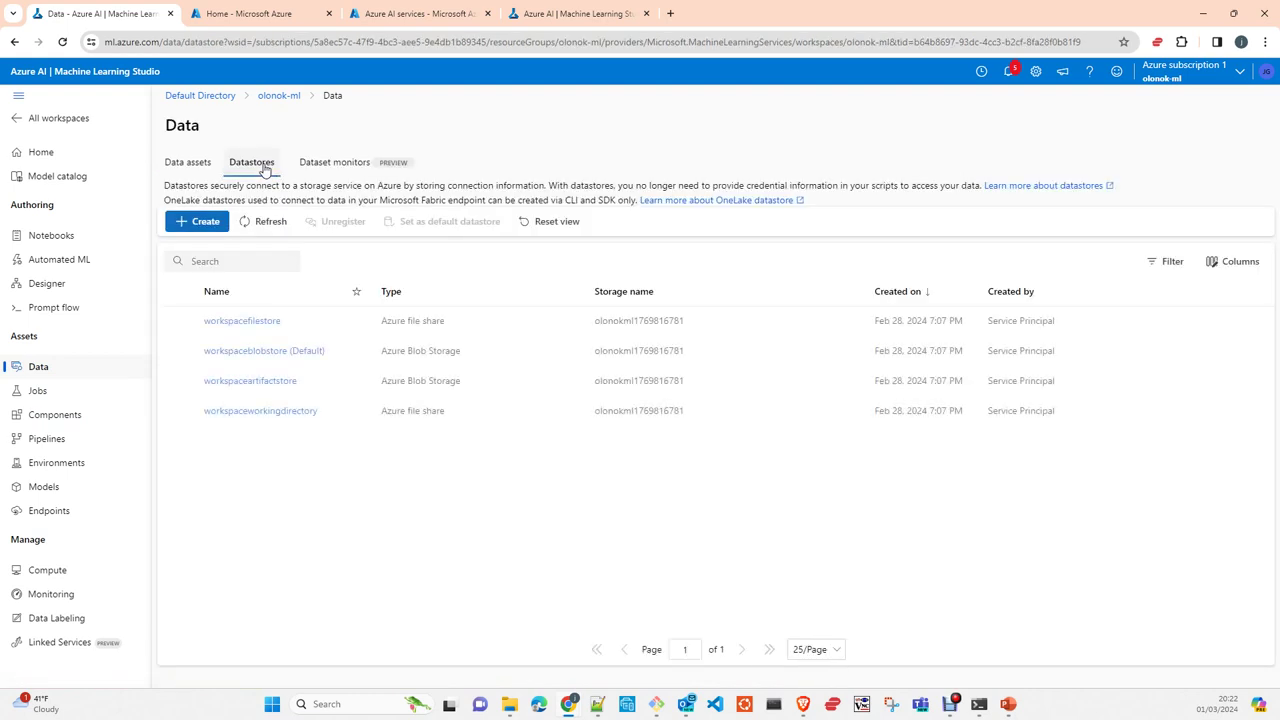
pyautogui.click(203, 225)
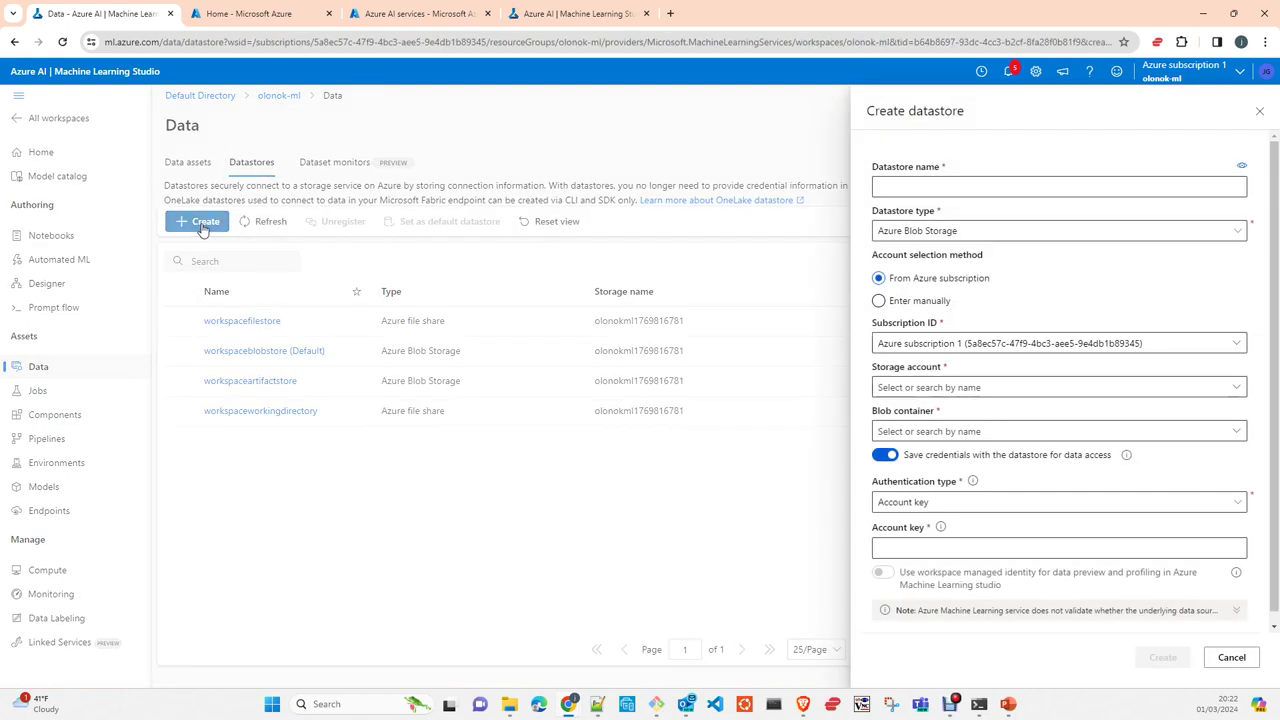
pyautogui.click(1236, 232)
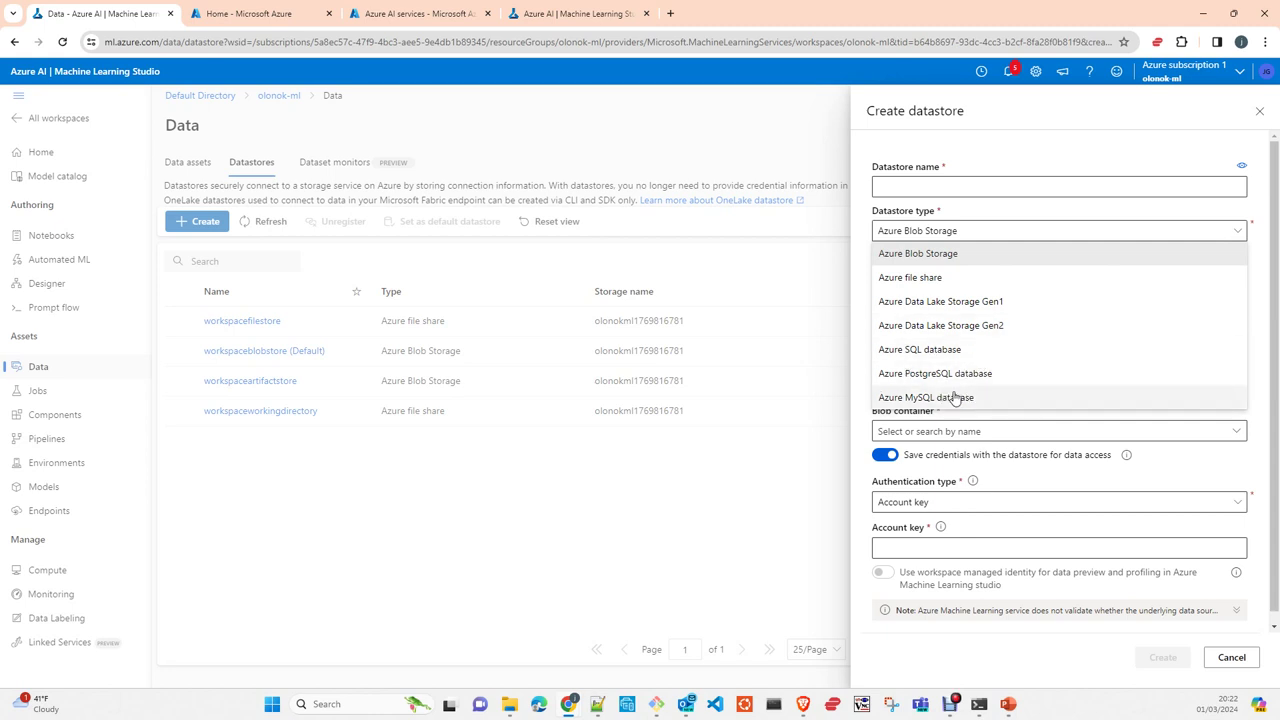
pyautogui.click(1260, 112)
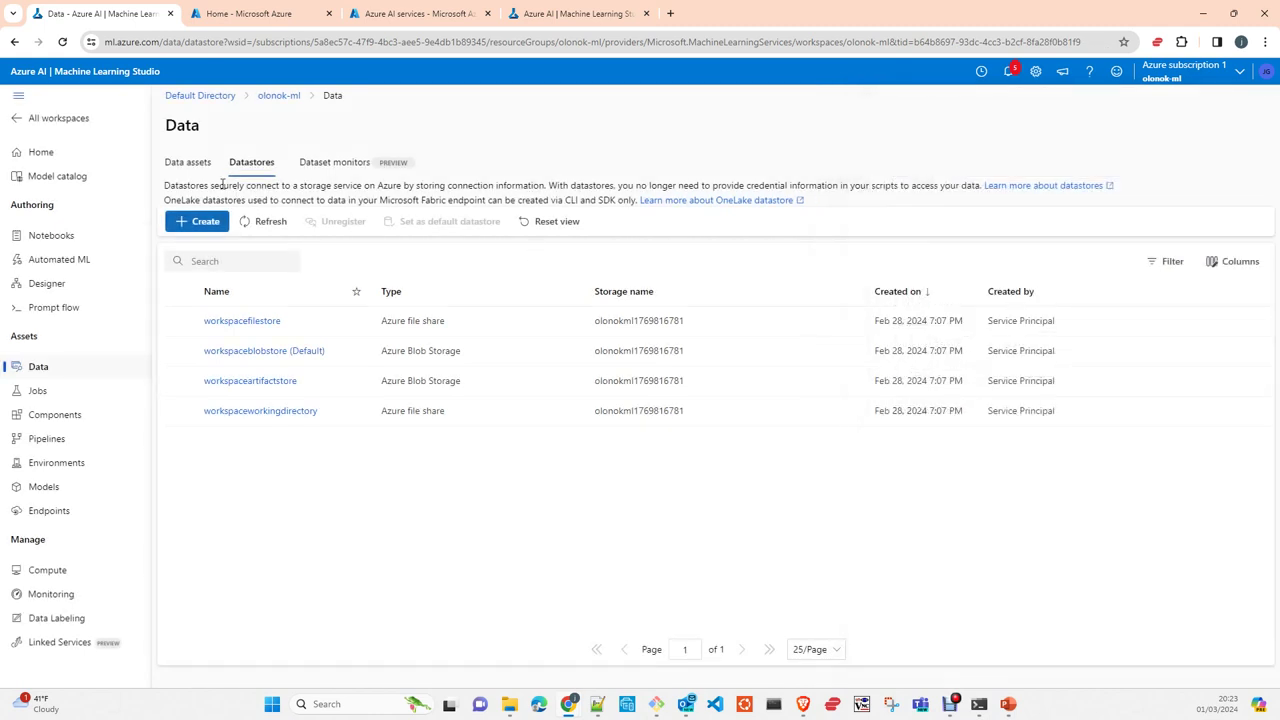
# Revisit the data asset creation form, close it without creating anything, and view the Dataset monitors
pyautogui.click(189, 164)
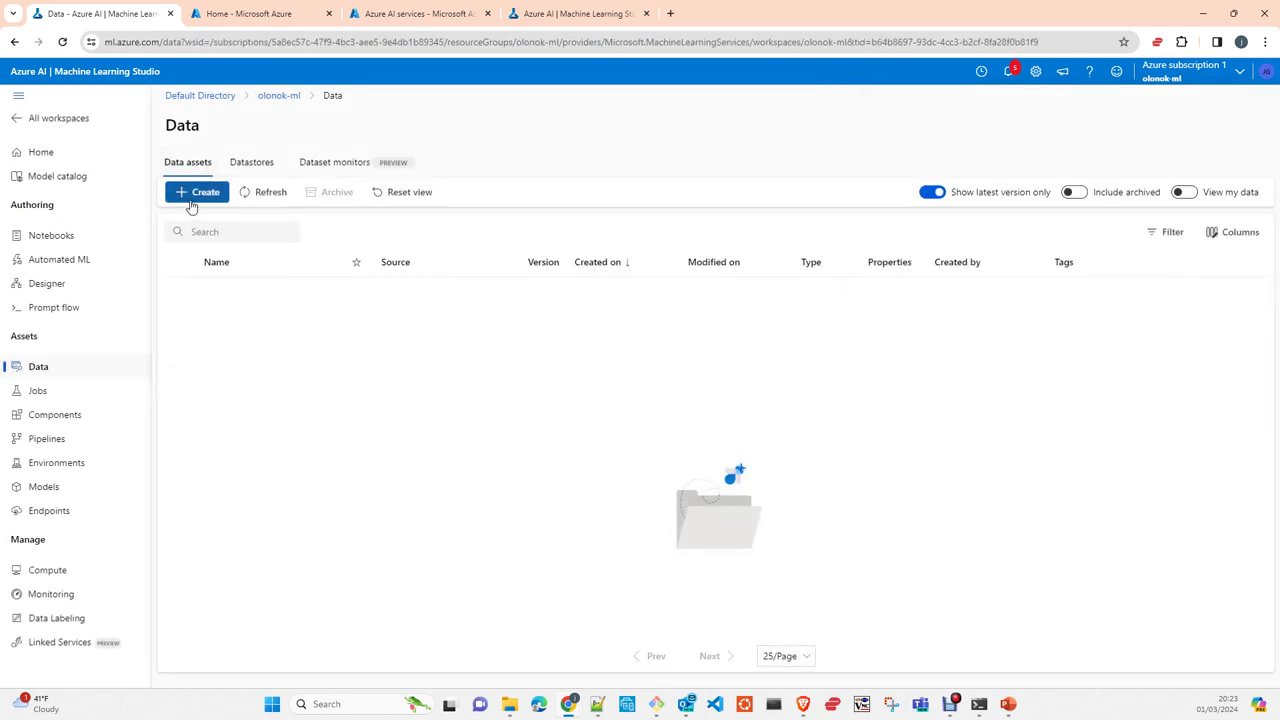
pyautogui.click(194, 193)
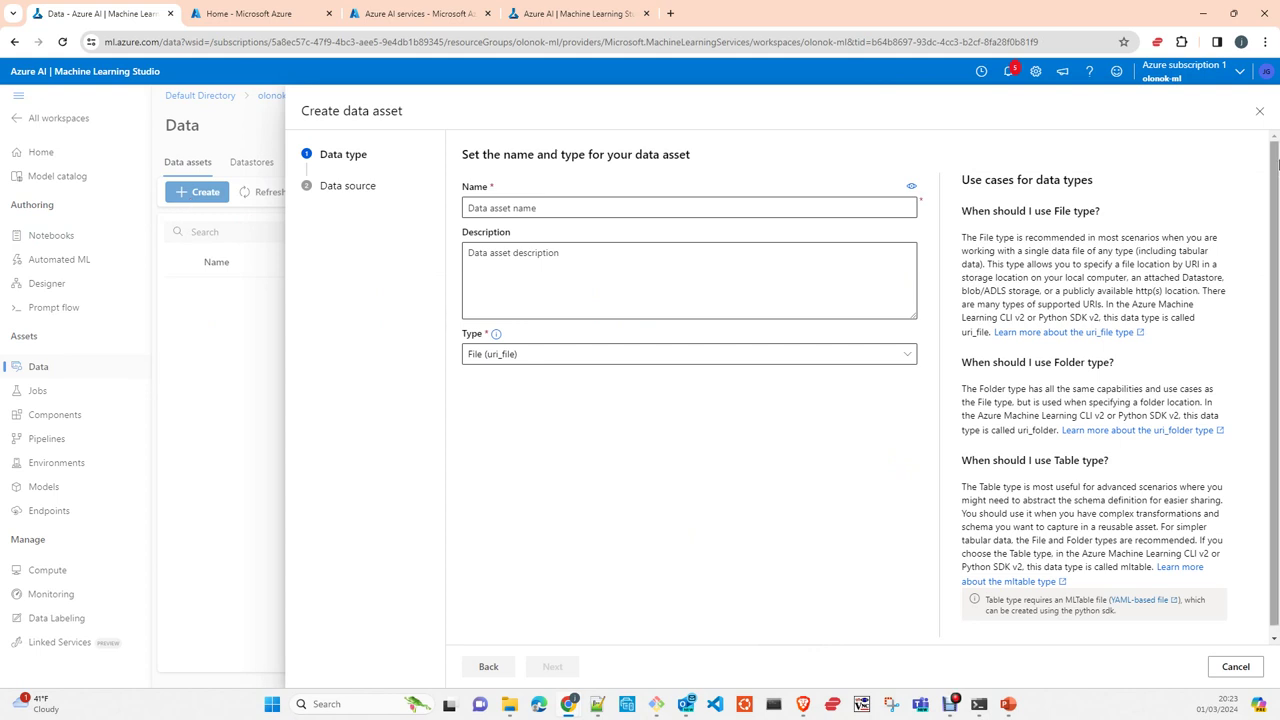
pyautogui.click(1259, 111)
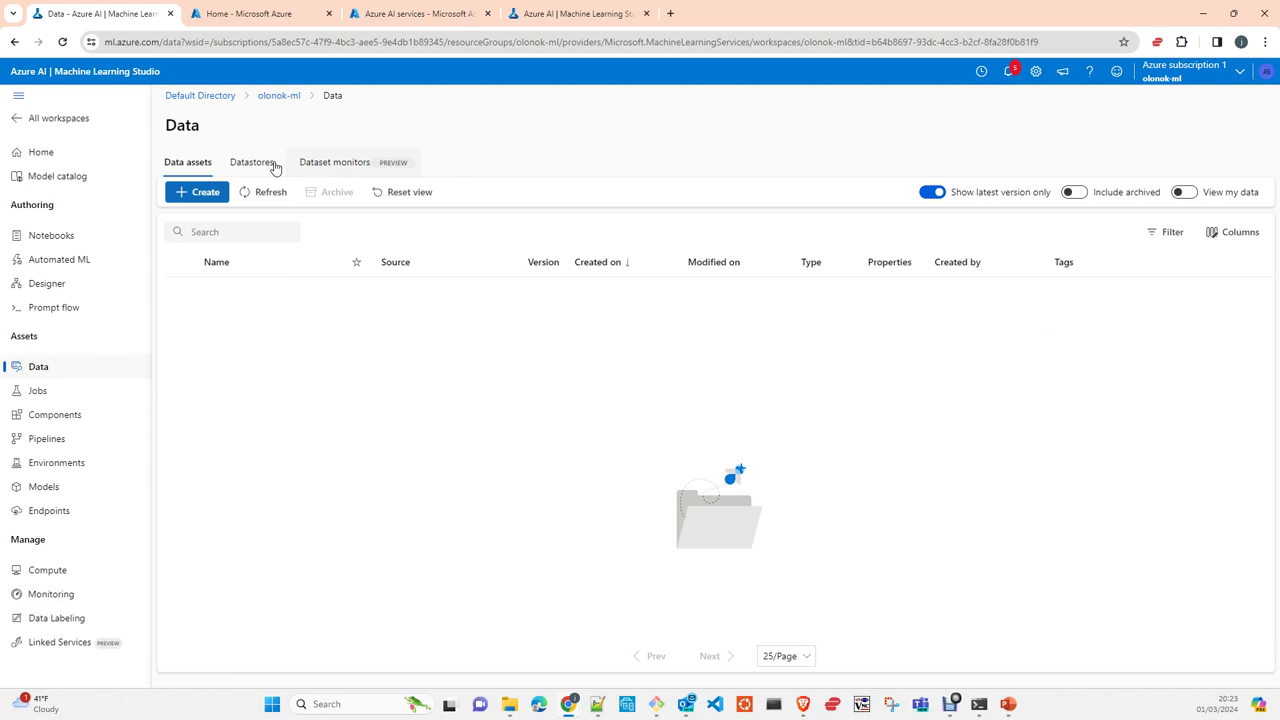
pyautogui.click(335, 165)
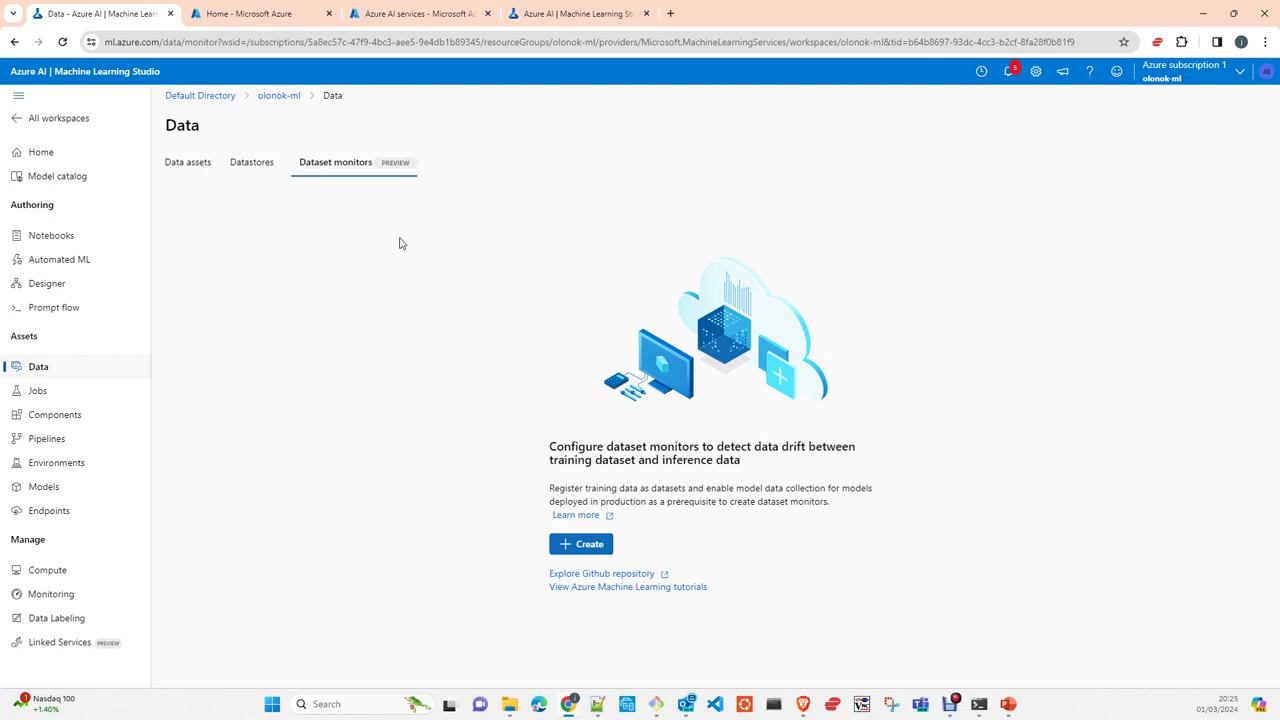
# Return to the regression-test1 pipeline job and check the progress of its nodes, including Train Model, Linear Regression and Clean Missing Data
pyautogui.click(37, 393)
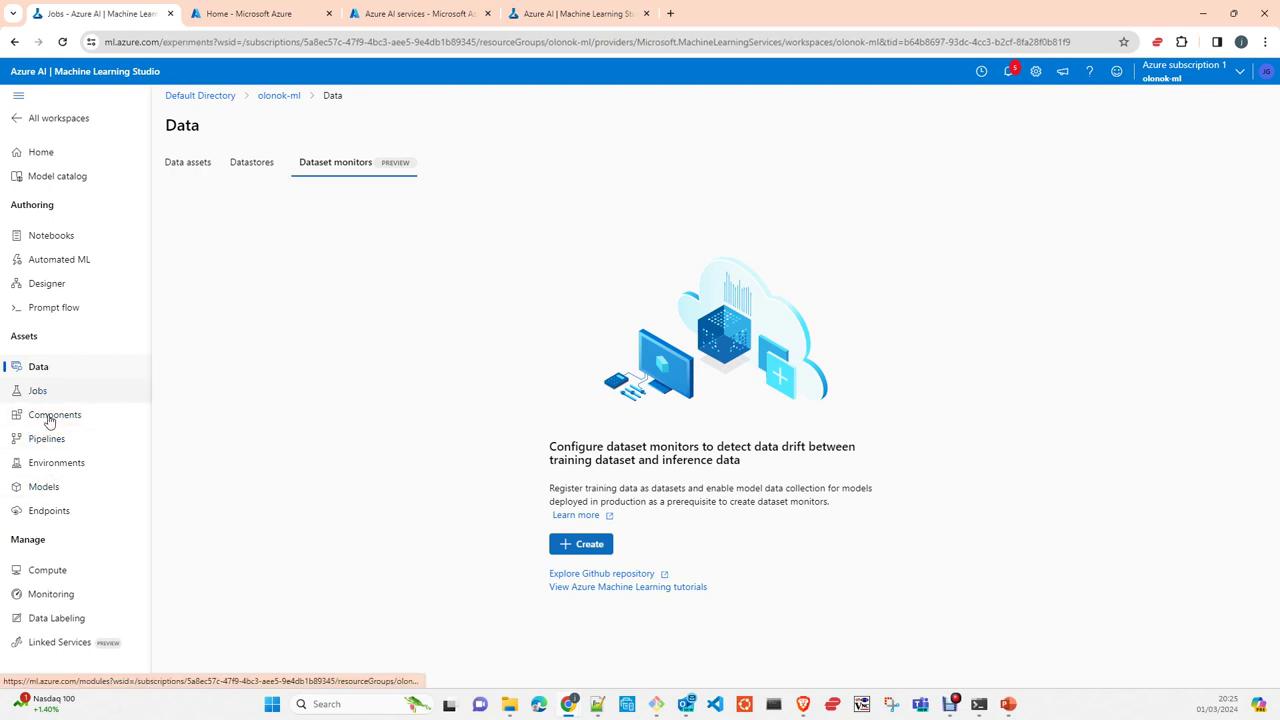
pyautogui.click(255, 291)
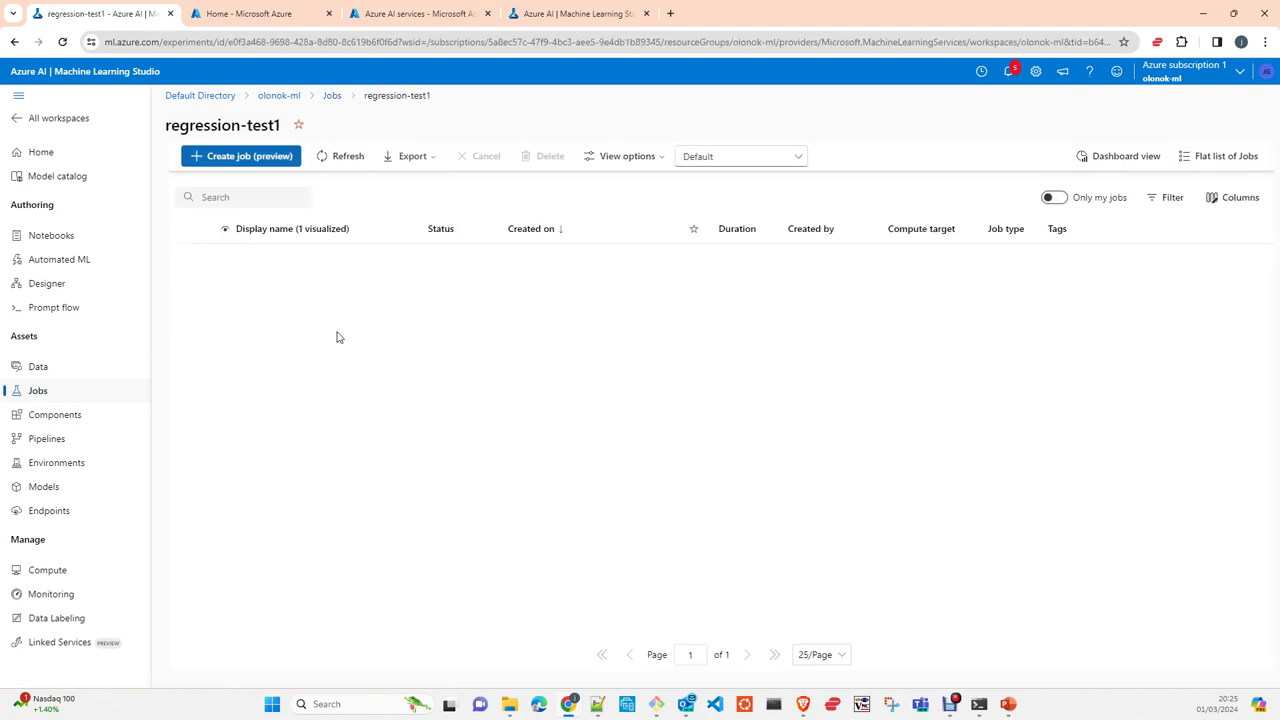
pyautogui.click(314, 264)
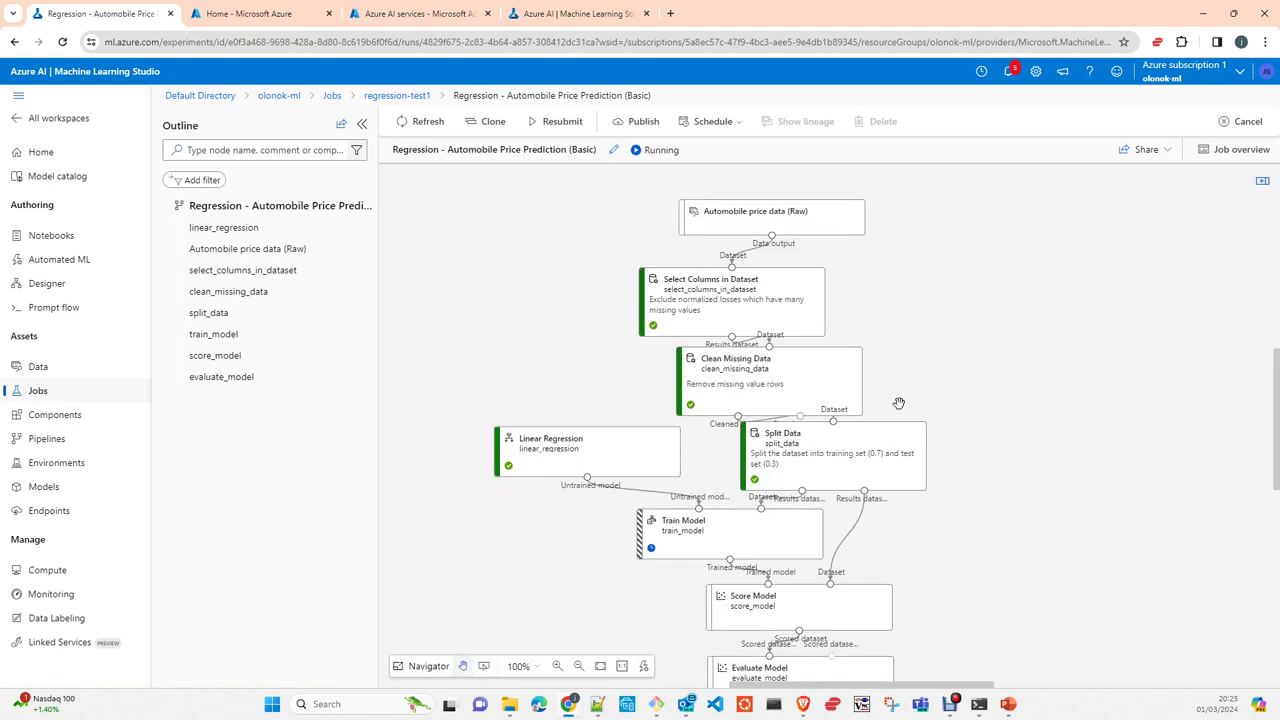
pyautogui.scroll(-1, 1054, 503)
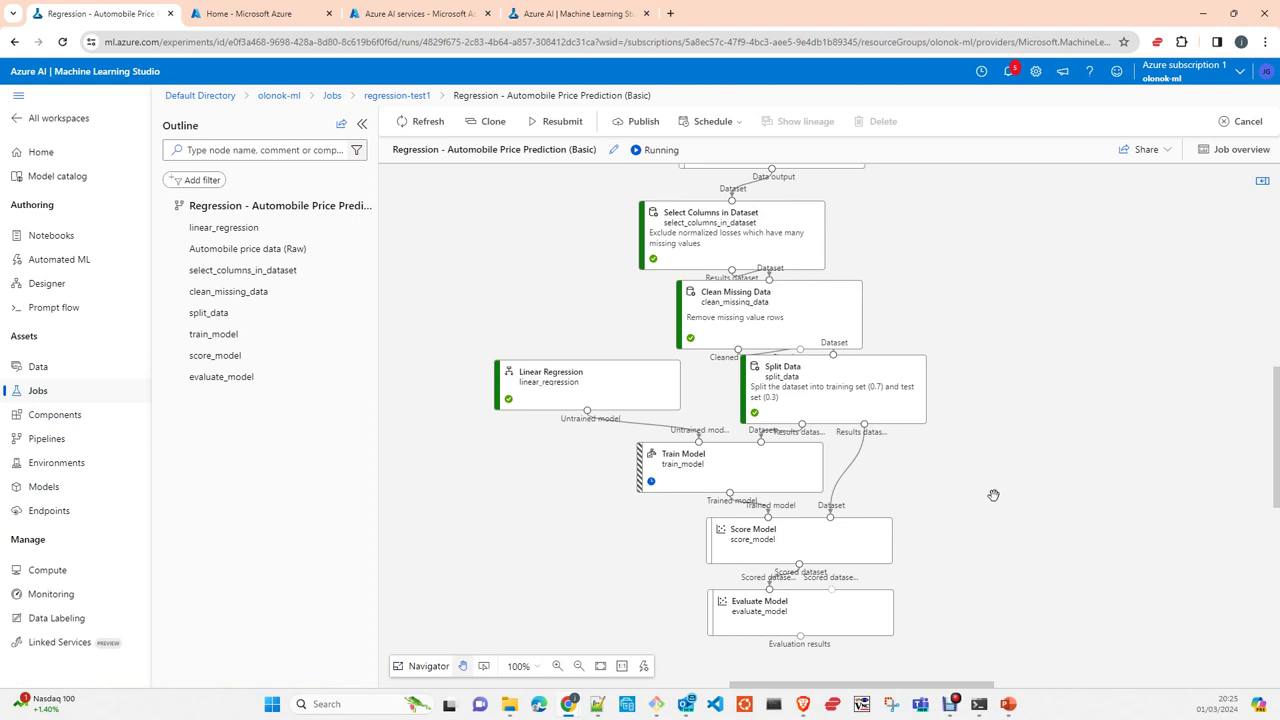
pyautogui.click(728, 478)
pyautogui.moveTo(578, 400)
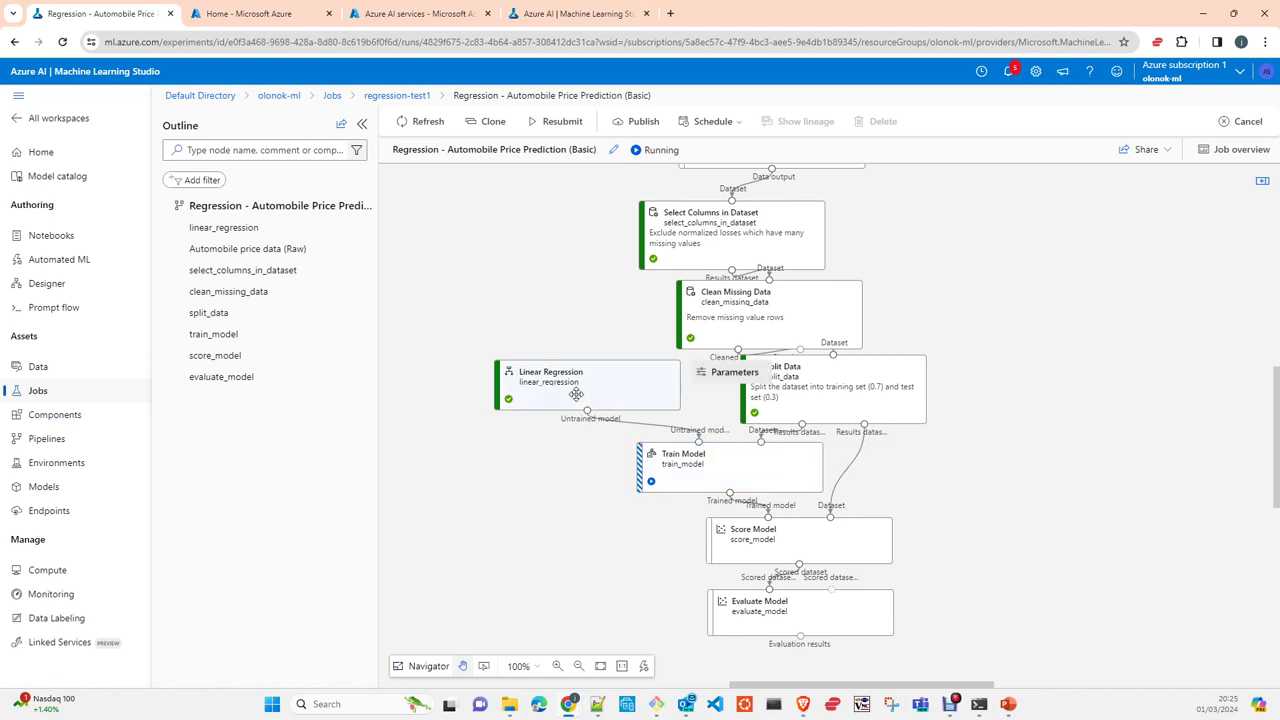
pyautogui.moveTo(814, 408)
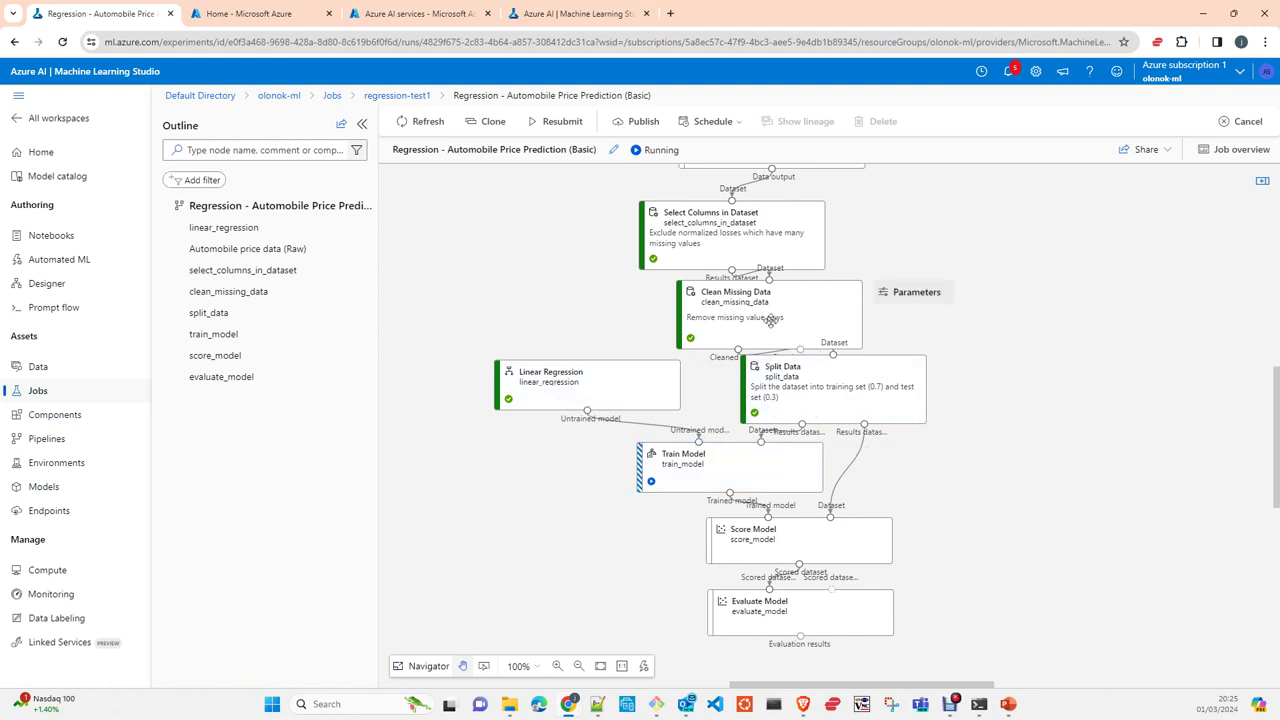
pyautogui.moveTo(758, 481)
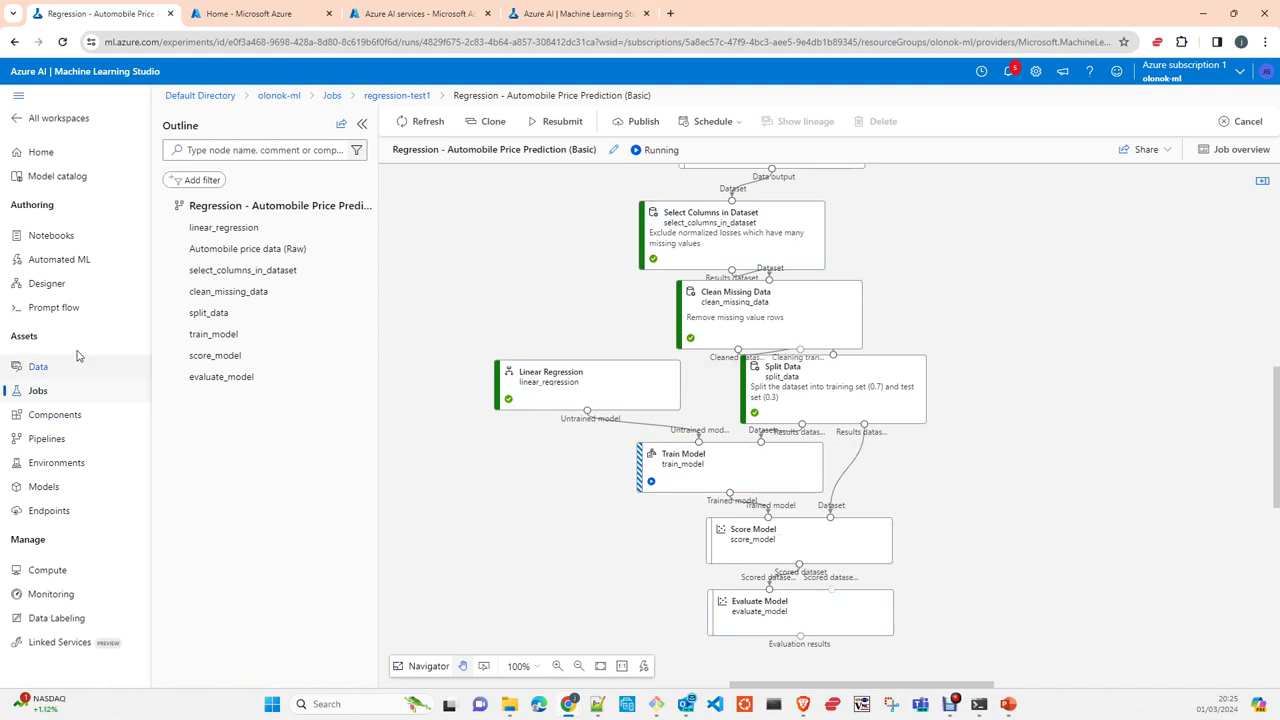
# Open the Components assets of the olonok-ml workspace
pyautogui.click(70, 420)
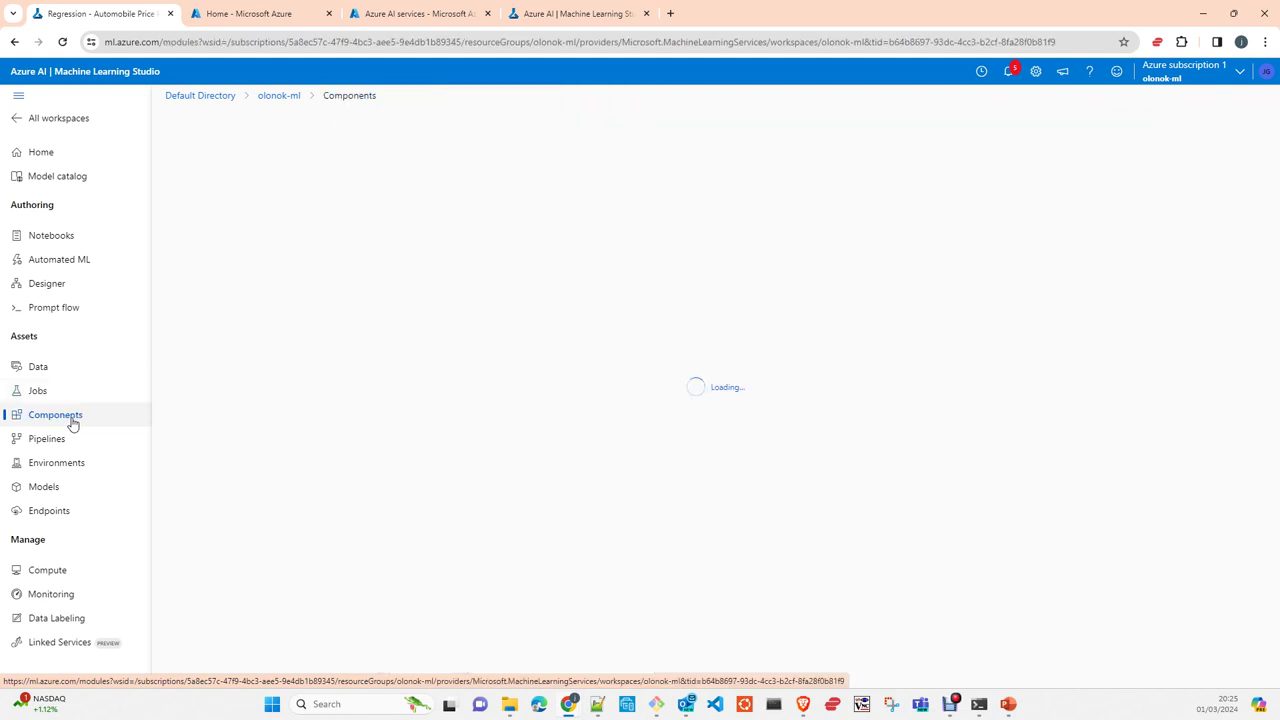